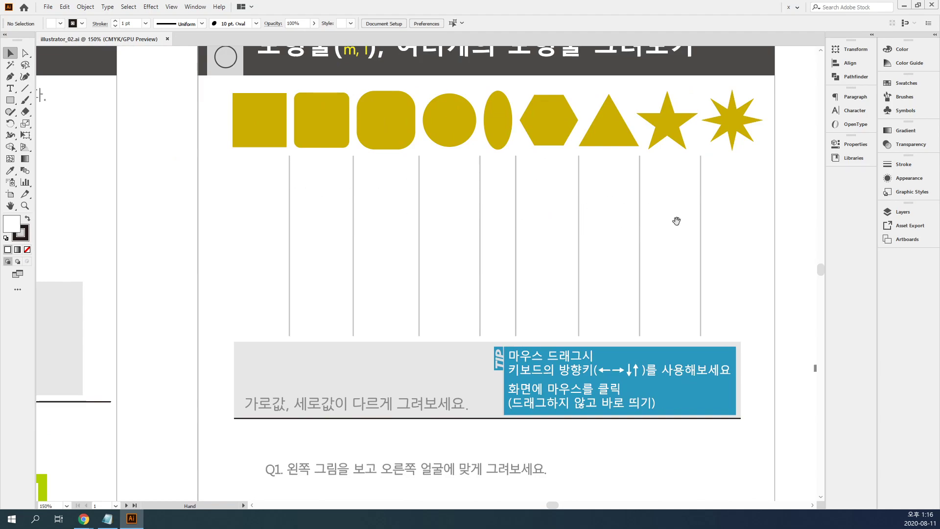
Undock the Tools panel onto the canvas and look at the shape tools grouped under the Rectangle tool.
{"action": "left_click_drag", "start_coordinate": [639, 259], "coordinate": [607, 242]}
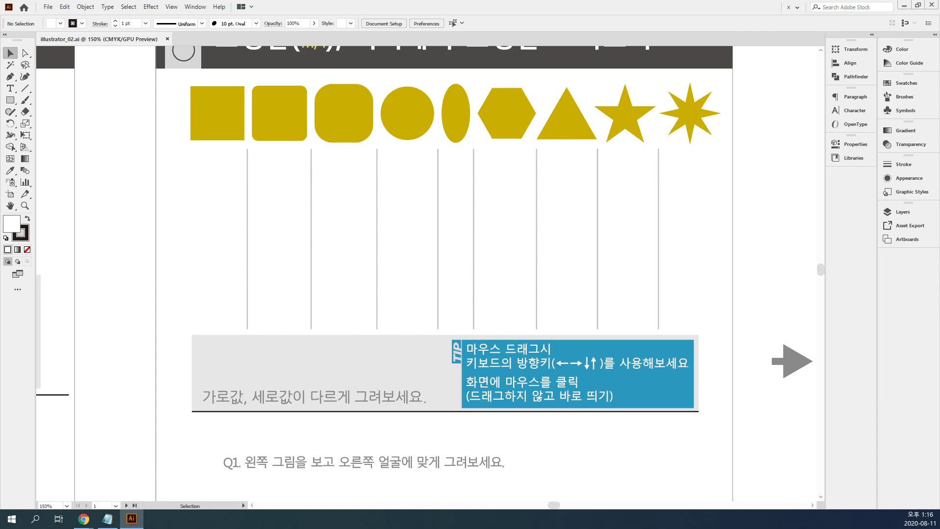
{"action": "left_click_drag", "start_coordinate": [18, 35], "coordinate": [87, 78]}
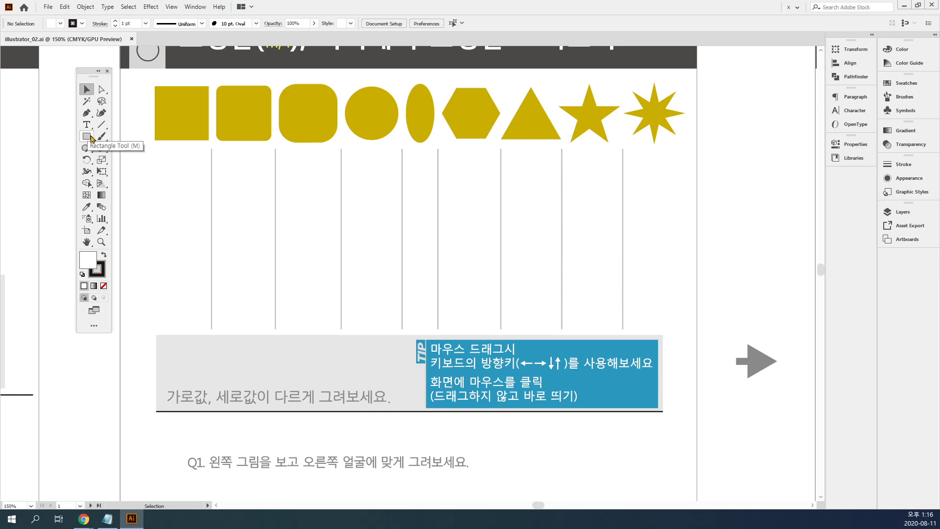
{"action": "right_click", "coordinate": [91, 139]}
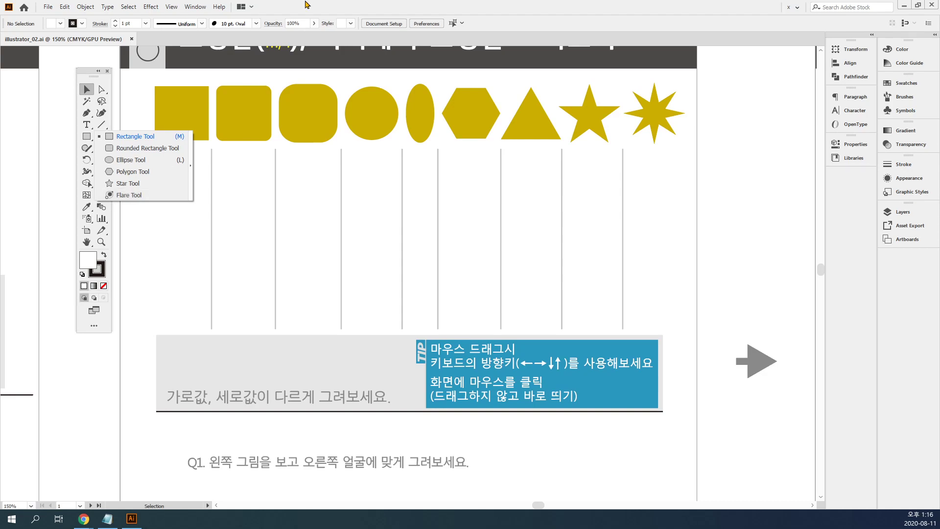
{"action": "left_click", "coordinate": [76, 143]}
{"action": "right_click", "coordinate": [86, 139]}
{"action": "left_click", "coordinate": [86, 140]}
{"action": "left_click", "coordinate": [86, 140]}
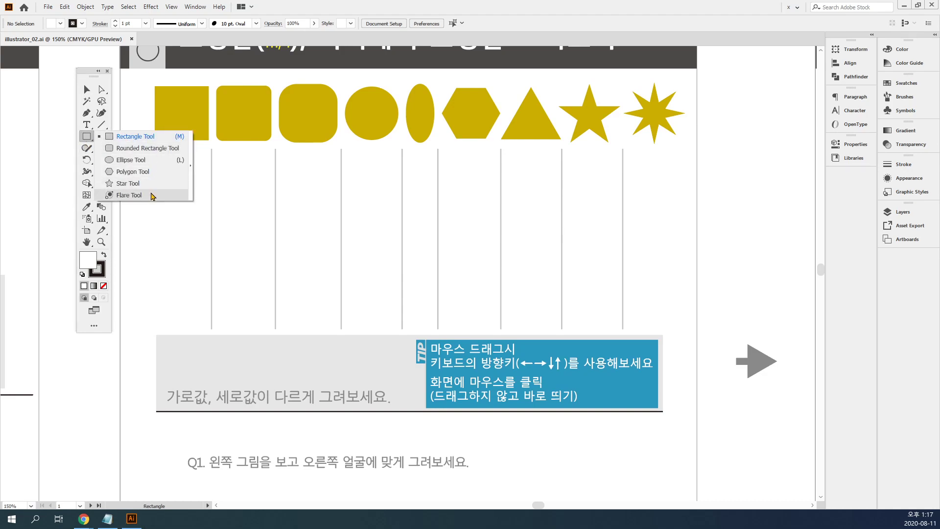
{"action": "left_click", "coordinate": [61, 139]}
{"action": "left_click", "coordinate": [60, 139]}
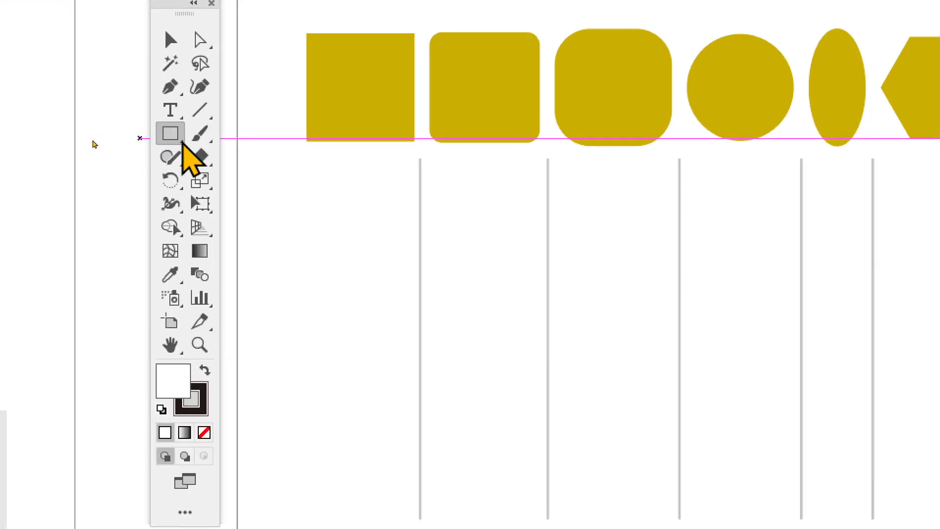
Tear off the Rectangle tool group as a separate floating toolbar beside the Tools panel and return to the Selection tool.
{"action": "left_click", "coordinate": [168, 134]}
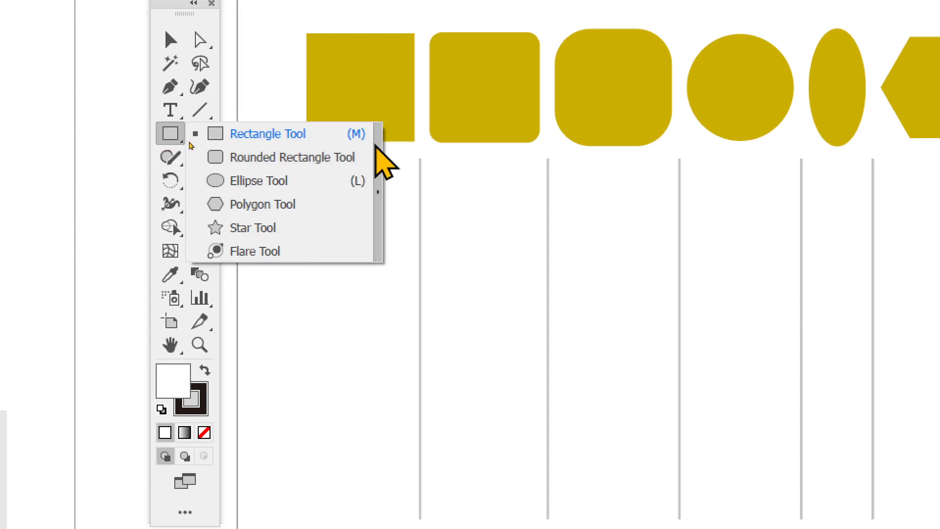
{"action": "left_click", "coordinate": [378, 192]}
{"action": "left_click_drag", "start_coordinate": [312, 152], "coordinate": [366, 116]}
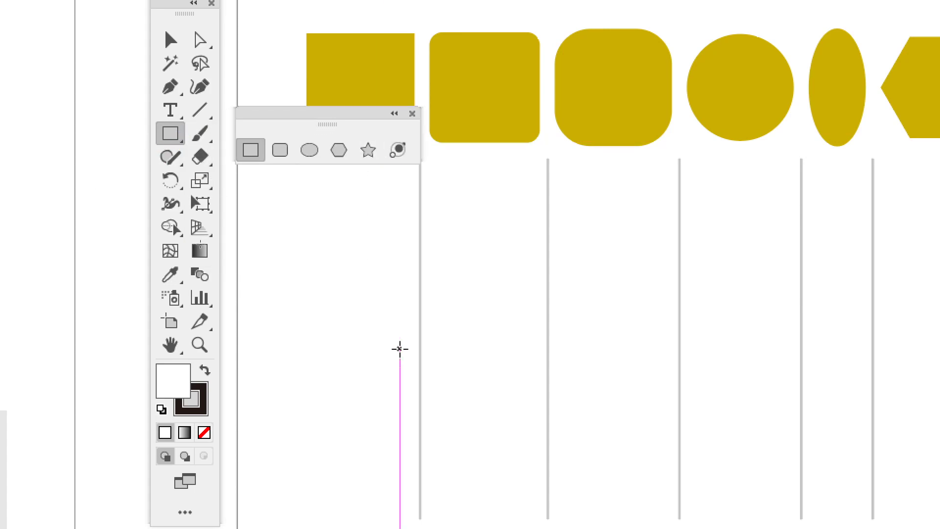
{"action": "left_click", "coordinate": [171, 133]}
{"action": "left_click", "coordinate": [379, 200]}
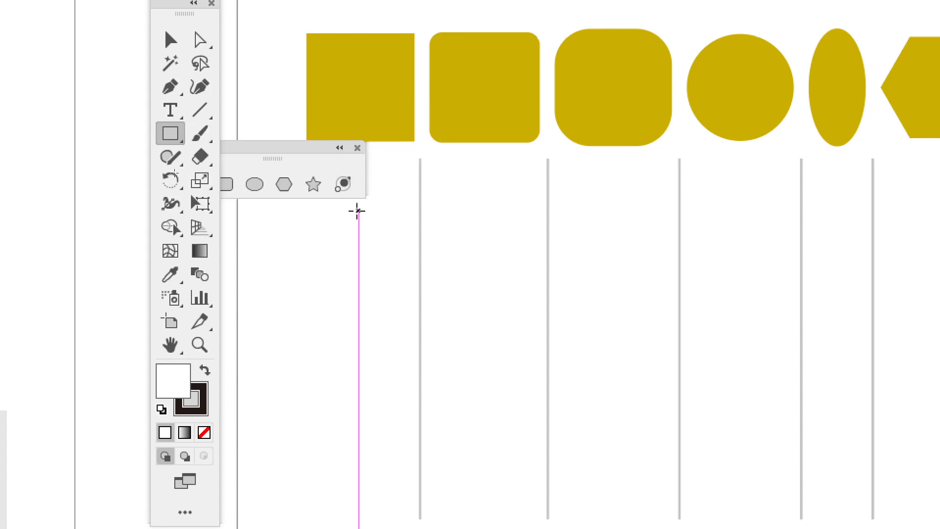
{"action": "left_click", "coordinate": [285, 136]}
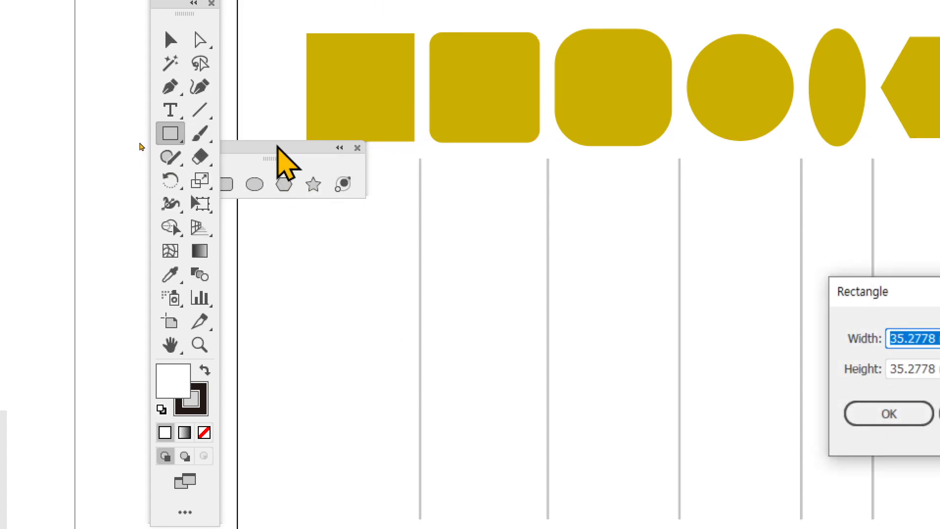
{"action": "key", "text": "Escape"}
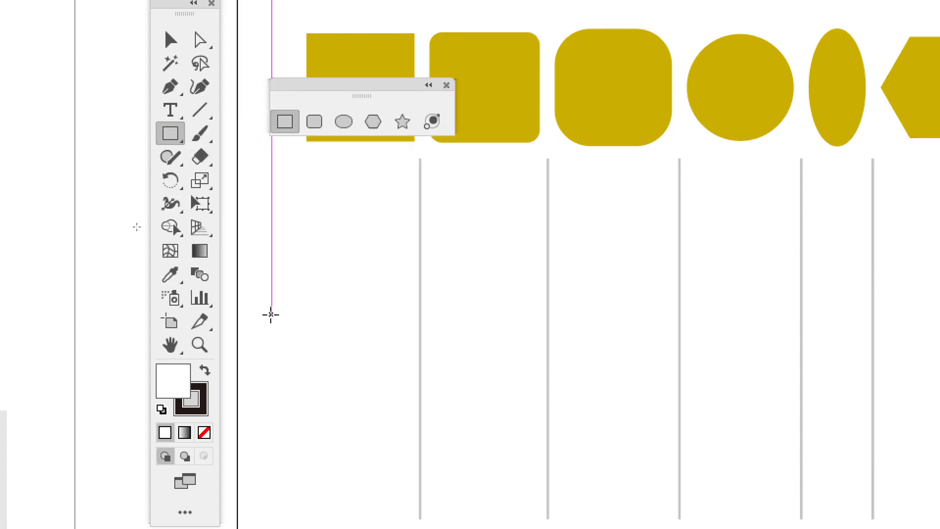
{"action": "key", "text": "v"}
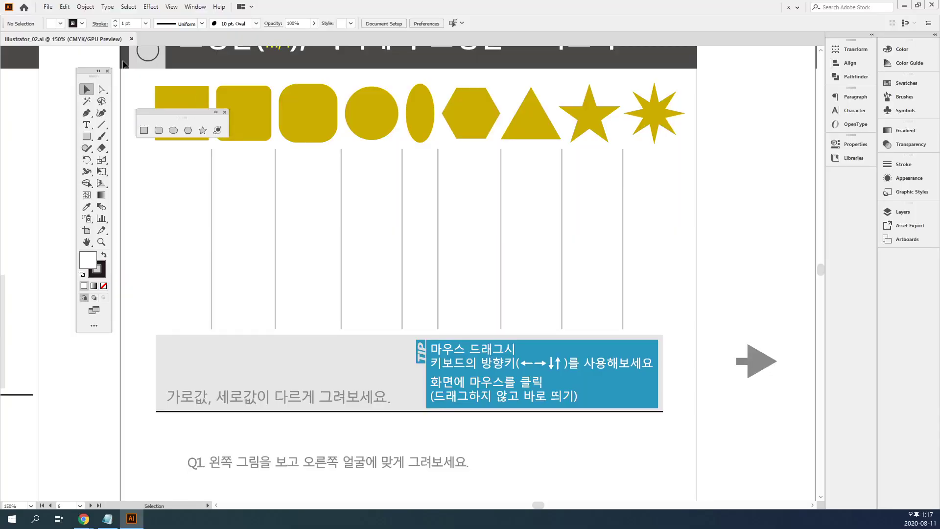
Dock the Tools panel again and move the floating shape toolbar clear of the gold shapes.
{"action": "left_click_drag", "start_coordinate": [167, 22], "coordinate": [41, 36]}
{"action": "left_click_drag", "start_coordinate": [21, 85], "coordinate": [9, 63]}
{"action": "left_click", "coordinate": [293, 203], "text": "ctrl"}
{"action": "left_click_drag", "start_coordinate": [400, 242], "coordinate": [228, 191]}
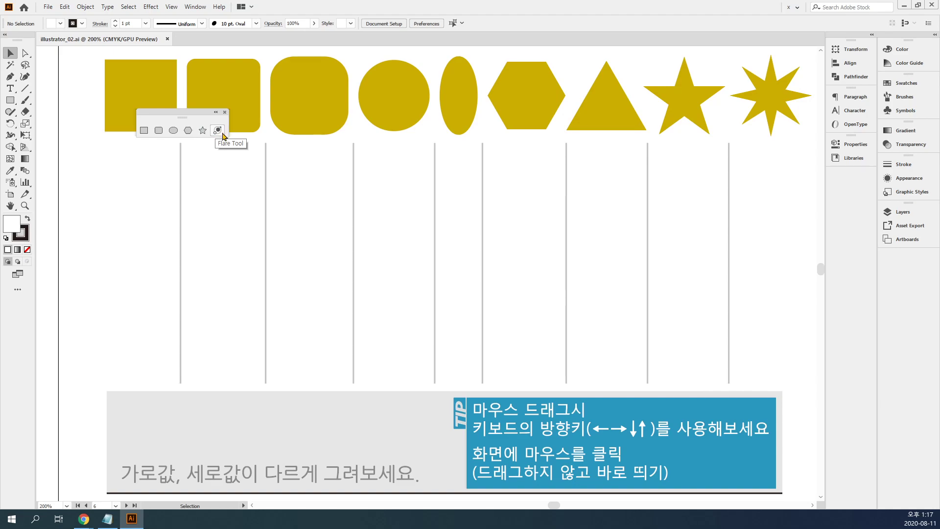
{"action": "left_click_drag", "start_coordinate": [177, 117], "coordinate": [126, 225]}
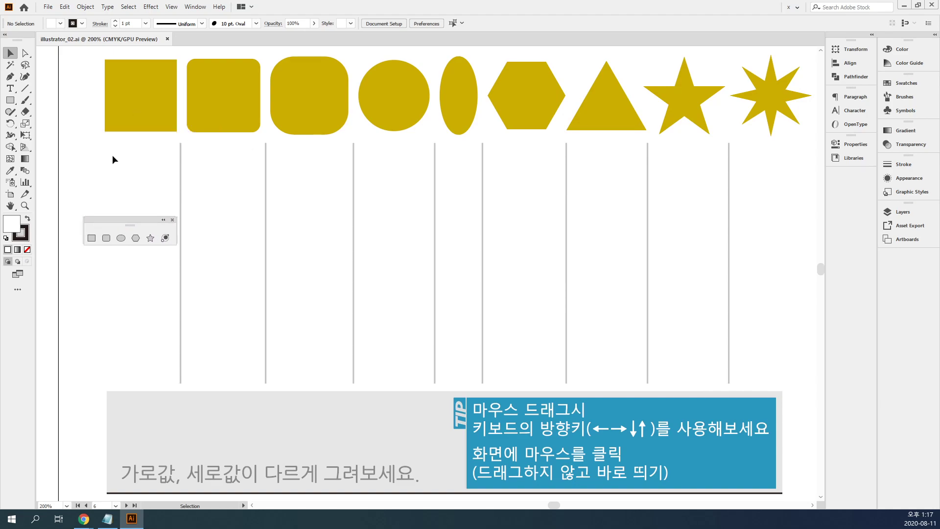
With the Rectangle tool active, set the stroke to None and the fill to pink with Magenta at 68%.
{"action": "left_click", "coordinate": [92, 239]}
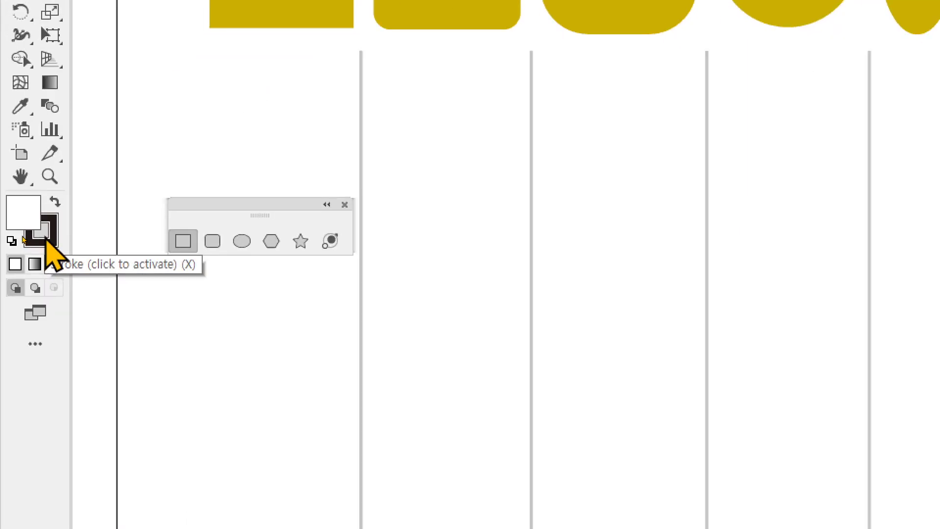
{"action": "left_click", "coordinate": [22, 237]}
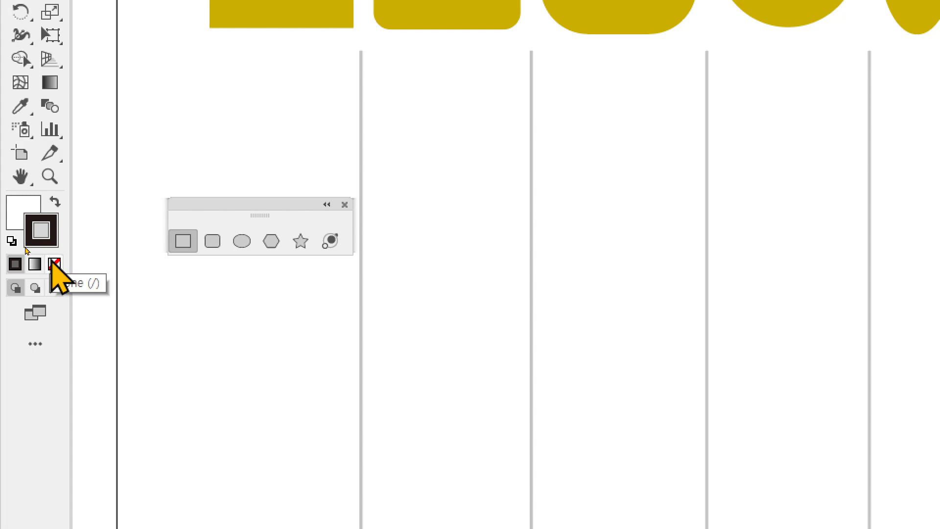
{"action": "left_click", "coordinate": [54, 264]}
{"action": "left_click", "coordinate": [21, 227]}
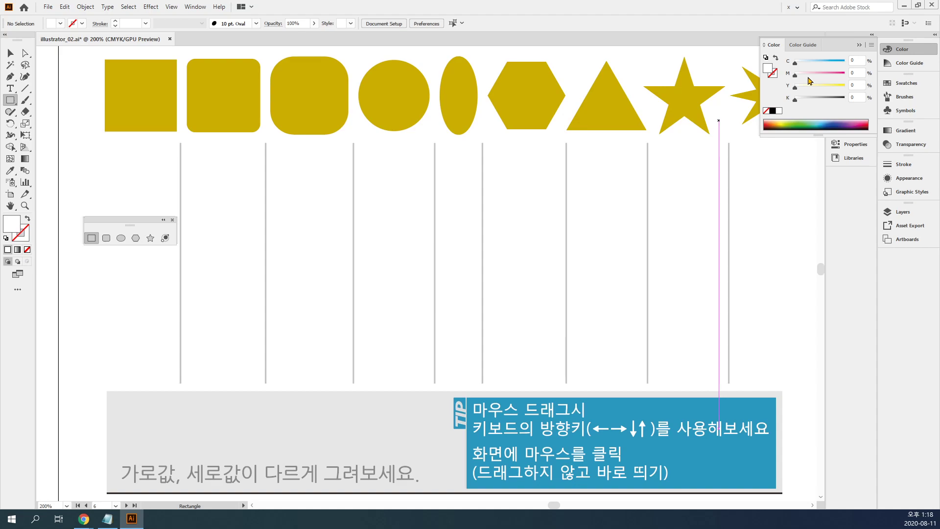
{"action": "left_click_drag", "start_coordinate": [808, 76], "coordinate": [829, 76]}
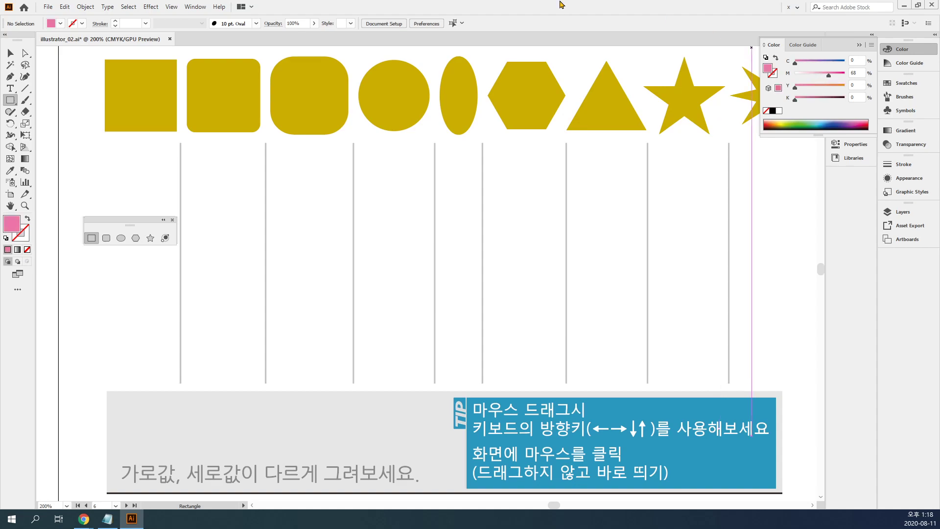
{"action": "left_click", "coordinate": [897, 50]}
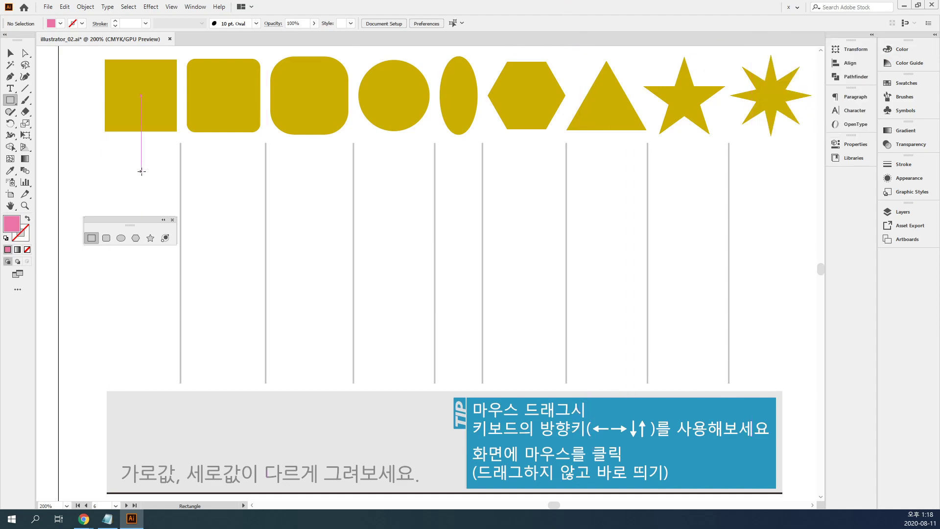
Draw a pink square about 18.5 mm wide below the first gold square, with the shape toolbar moved off that column, and deselect it.
{"action": "left_click_drag", "start_coordinate": [136, 222], "coordinate": [241, 66]}
{"action": "left_click_drag", "start_coordinate": [285, 200], "coordinate": [457, 209]}
{"action": "left_click_drag", "start_coordinate": [237, 64], "coordinate": [204, 54]}
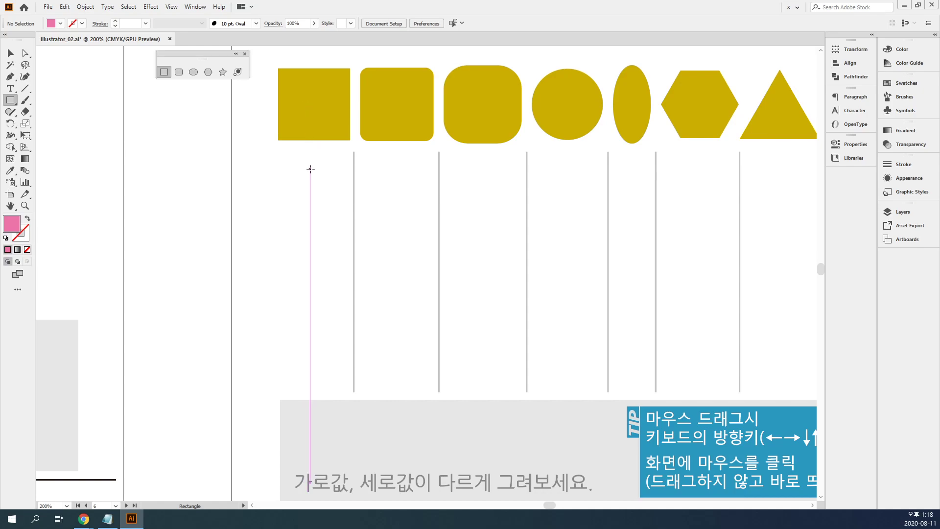
{"action": "mouse_move", "coordinate": [278, 160]}
{"action": "left_mouse_down"}
{"action": "mouse_move", "coordinate": [347, 209]}
{"action": "mouse_move", "coordinate": [350, 233]}
{"action": "mouse_move", "coordinate": [331, 198]}
{"action": "mouse_move", "coordinate": [359, 216]}
{"action": "mouse_move", "coordinate": [322, 185]}
{"action": "mouse_move", "coordinate": [348, 222]}
{"action": "left_mouse_up"}
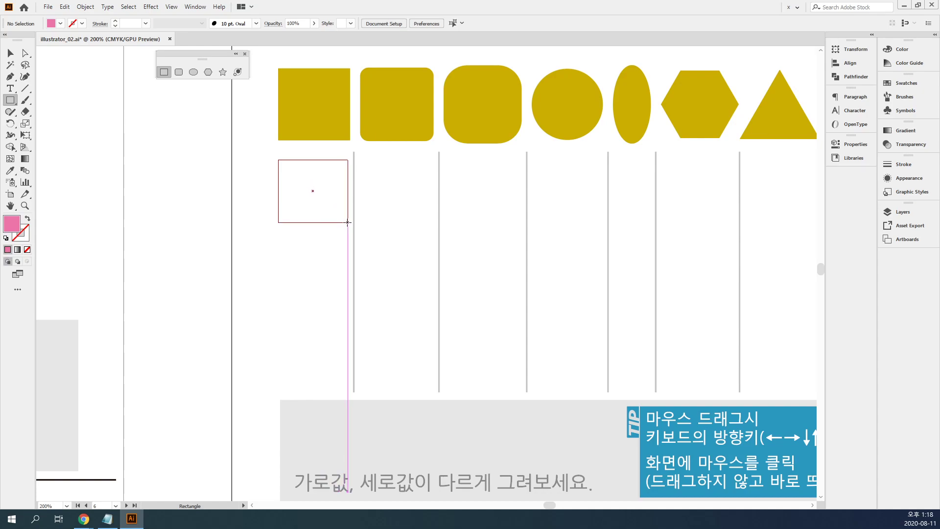
{"action": "mouse_move", "coordinate": [348, 222]}
{"action": "left_mouse_down"}
{"action": "mouse_move", "coordinate": [309, 191]}
{"action": "mouse_move", "coordinate": [338, 219]}
{"action": "mouse_move", "coordinate": [345, 209]}
{"action": "left_mouse_up"}
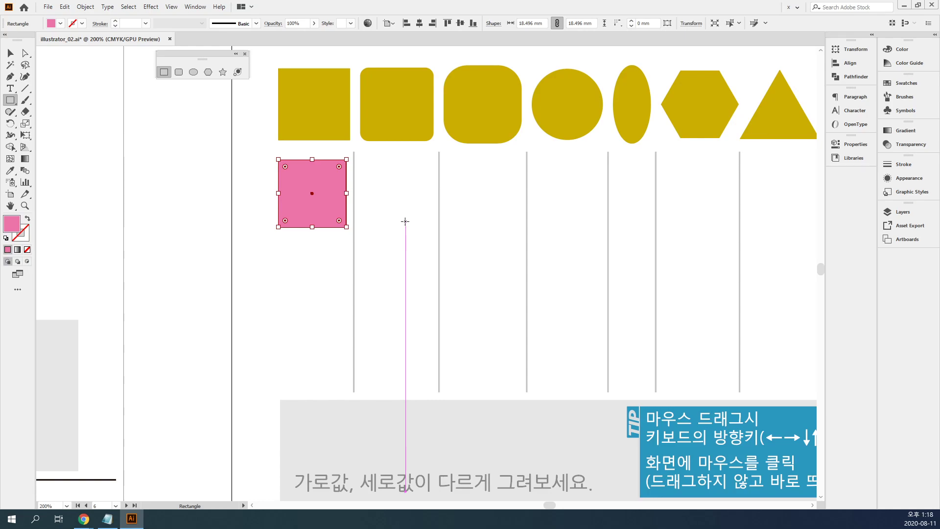
{"action": "key", "text": "v"}
{"action": "left_click", "coordinate": [390, 192]}
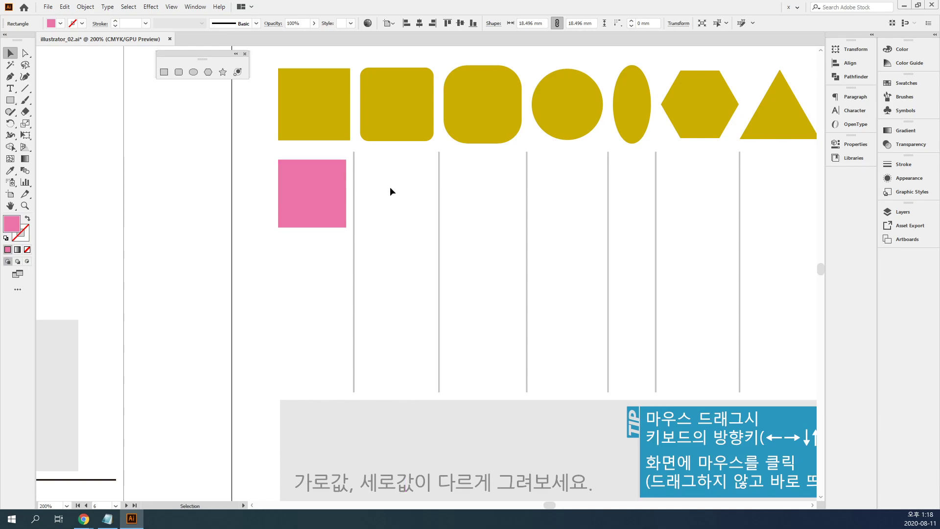
Try a rounded square about 18.5 mm wide below the second gold shape, and delete it.
{"action": "left_click_drag", "start_coordinate": [394, 121], "coordinate": [326, 178]}
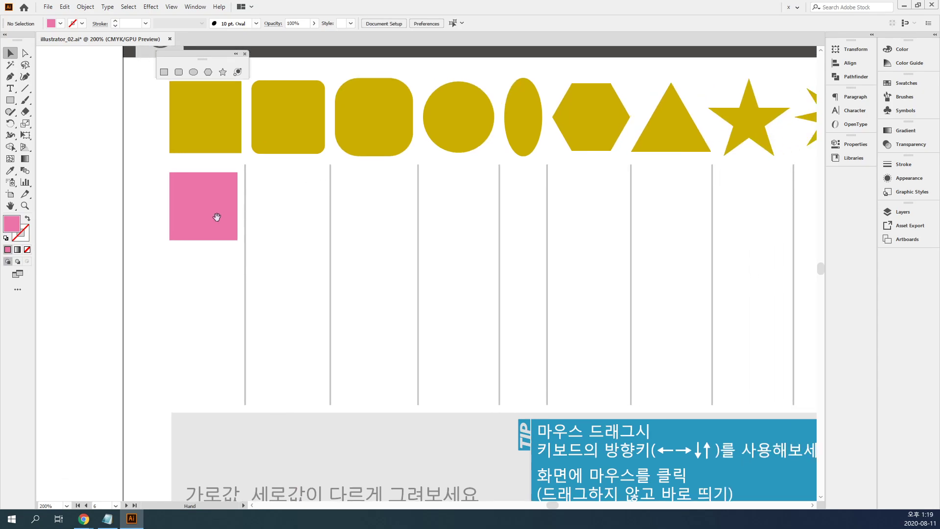
{"action": "left_click", "coordinate": [179, 74]}
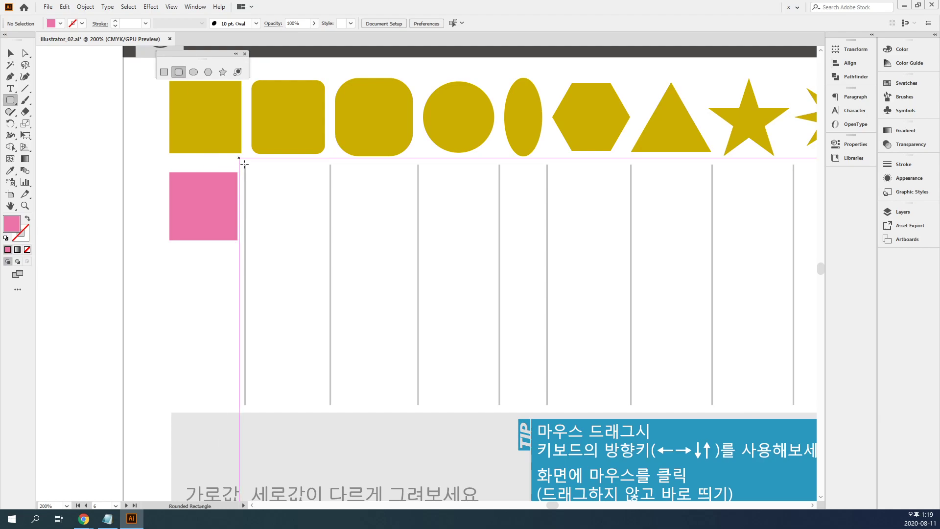
{"action": "left_click_drag", "start_coordinate": [252, 174], "coordinate": [319, 236]}
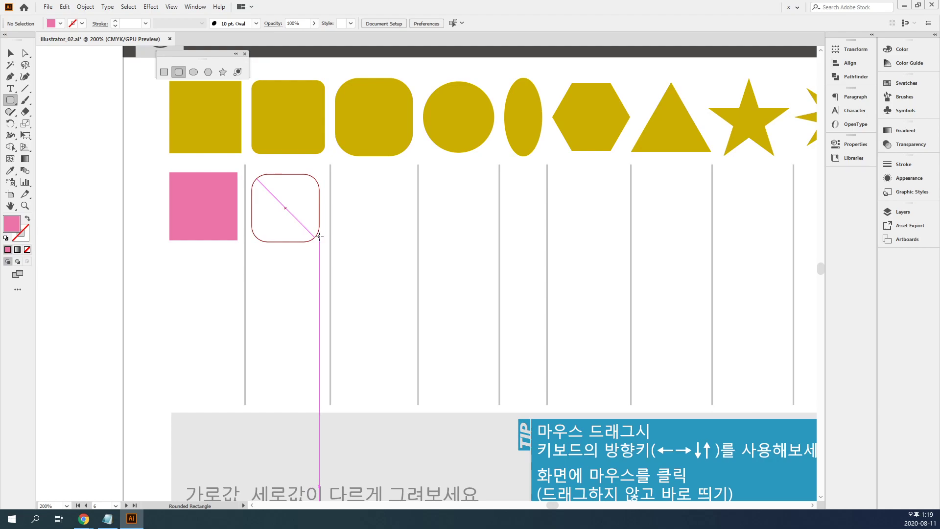
{"action": "left_click_drag", "start_coordinate": [320, 236], "coordinate": [319, 236]}
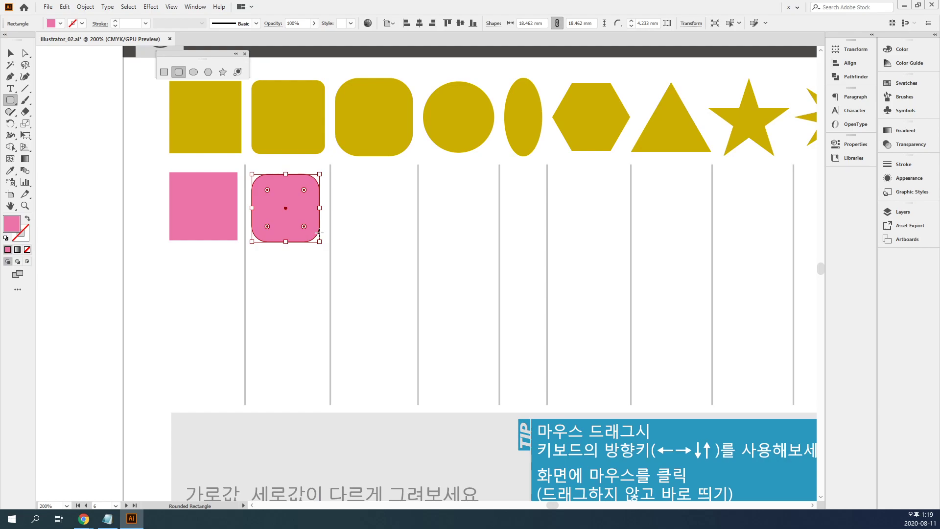
{"action": "key", "text": "Delete"}
Start a new rounded square below the second gold shape, switching its corners between square and fully rounded while drawing.
{"action": "left_click_drag", "start_coordinate": [251, 176], "coordinate": [322, 240]}
{"action": "key", "text": "Left"}
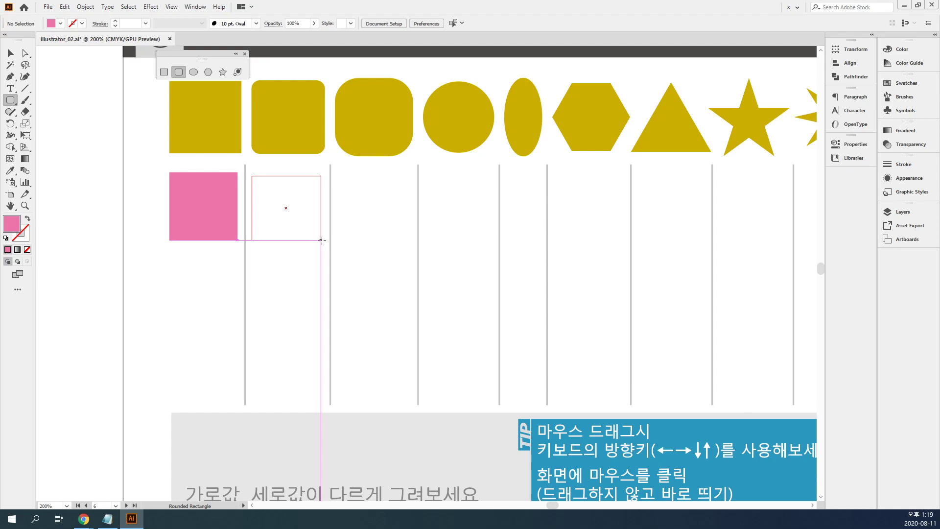
{"action": "key", "text": "Right"}
{"action": "left_click_drag", "start_coordinate": [322, 240], "coordinate": [323, 245]}
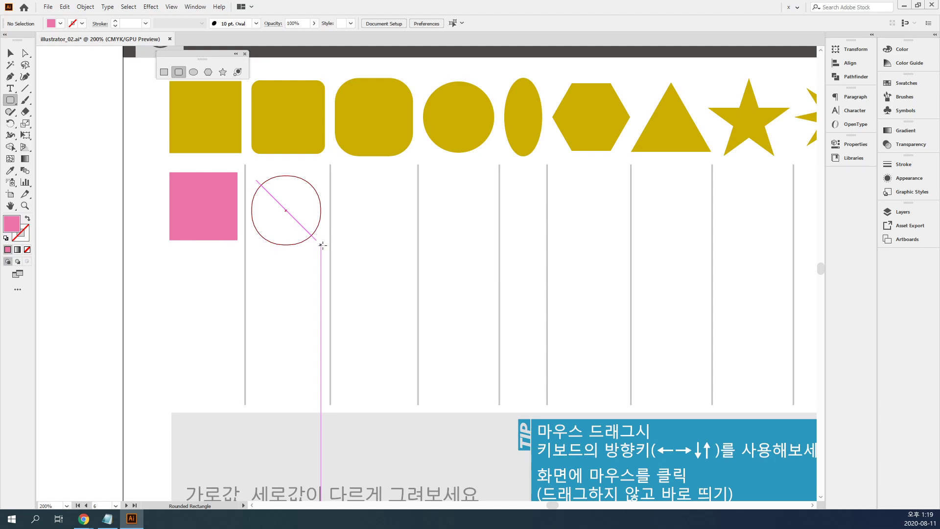
{"action": "left_click_drag", "start_coordinate": [323, 246], "coordinate": [322, 246]}
{"action": "key", "text": "Left"}
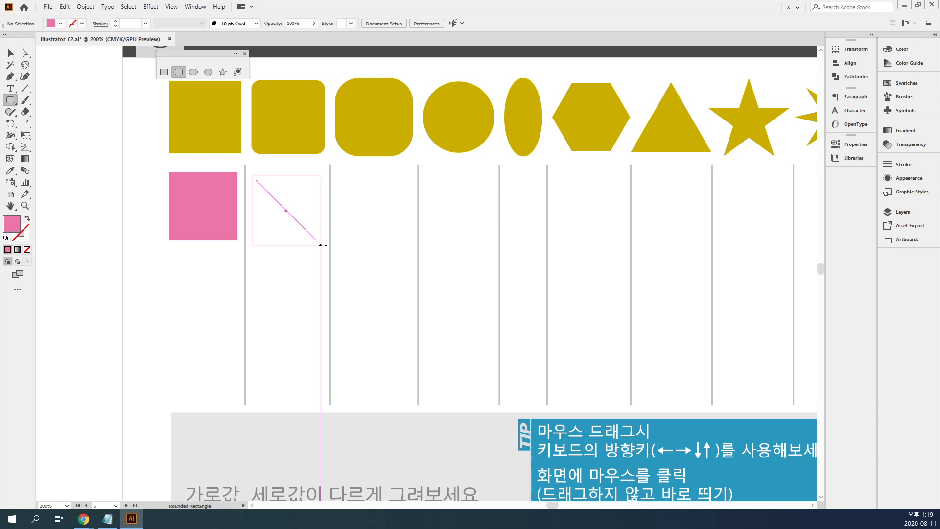
{"action": "left_click_drag", "start_coordinate": [323, 246], "coordinate": [322, 245]}
Increase the corner radius of the square being drawn gradually, and switch it to the maximum so it forms a circle.
{"action": "key", "text": "Up"}
{"action": "key", "text": "Up"}
{"action": "key", "text": "Up"}
{"action": "key", "text": "Up"}
{"action": "key", "text": "Up"}
{"action": "key", "text": "Up"}
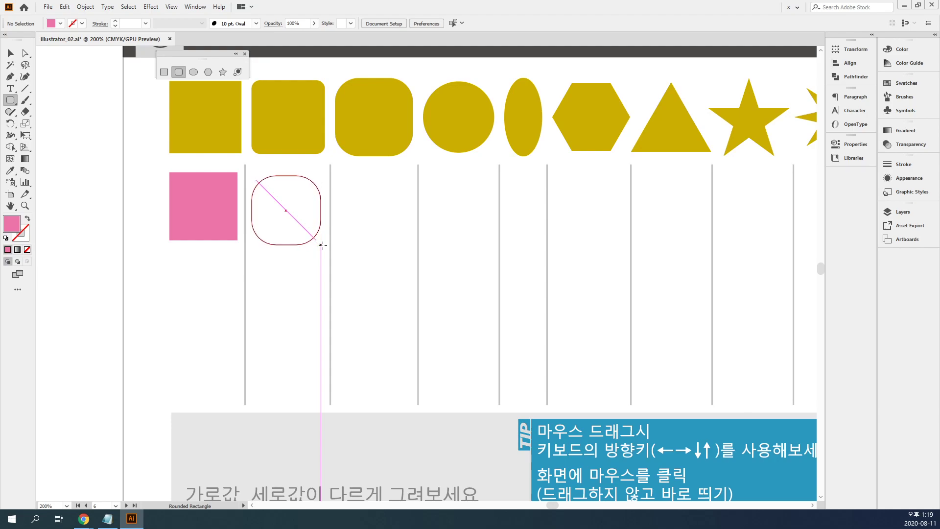
{"action": "key", "text": "Right"}
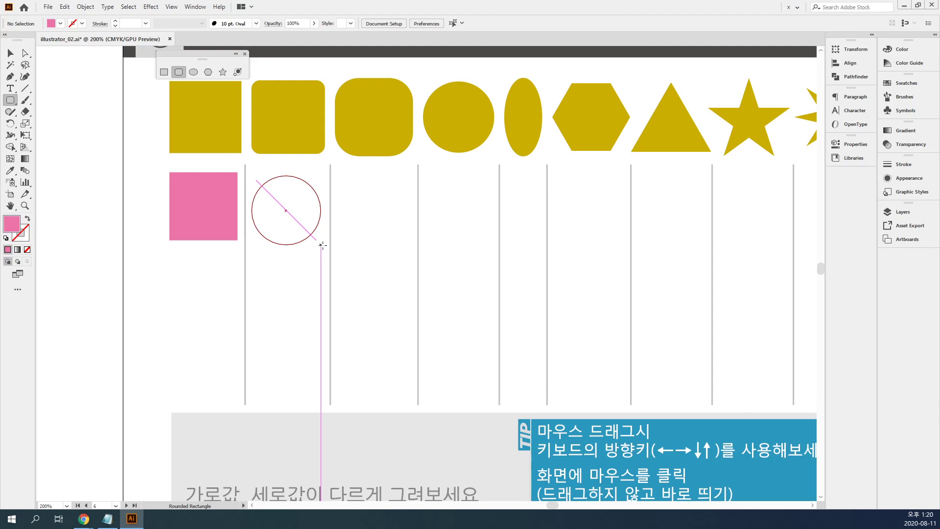
Reduce the corner radius to about 1.7 mm, finish the rounded square at about 18.5 mm wide, center it in its column and deselect it.
{"action": "key", "text": "Down"}
{"action": "key", "text": "Down"}
{"action": "key", "text": "Down"}
{"action": "key", "text": "Down"}
{"action": "key", "text": "Down"}
{"action": "key", "text": "Down"}
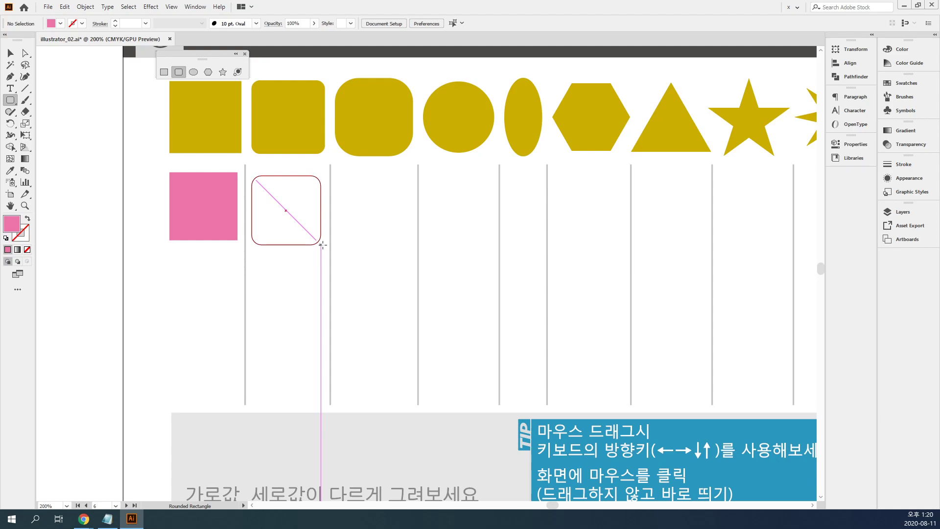
{"action": "left_click_drag", "start_coordinate": [322, 245], "coordinate": [320, 235]}
{"action": "key", "text": "v"}
{"action": "left_click_drag", "start_coordinate": [292, 185], "coordinate": [293, 182]}
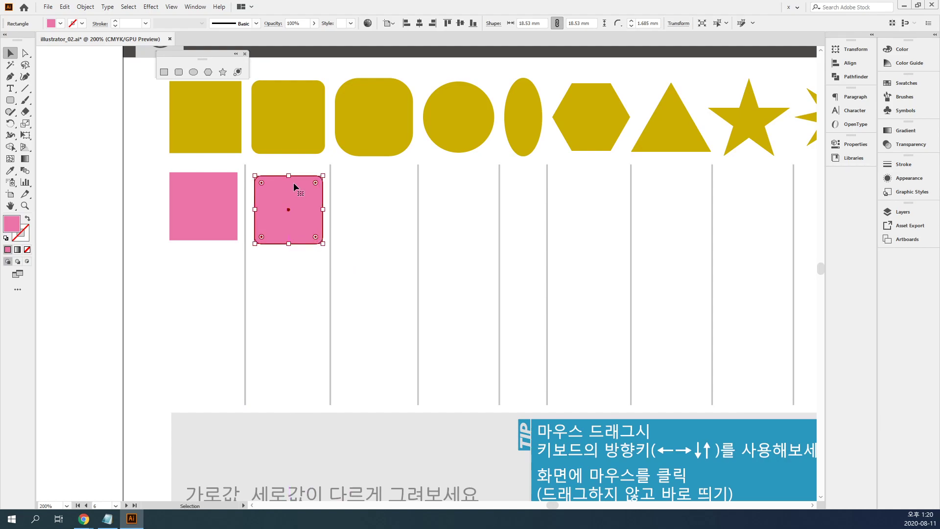
{"action": "left_click", "coordinate": [362, 218]}
Try a rounded square with a larger corner radius below the third gold shape, and undo it.
{"action": "left_click_drag", "start_coordinate": [374, 221], "coordinate": [322, 199]}
{"action": "left_click", "coordinate": [178, 72]}
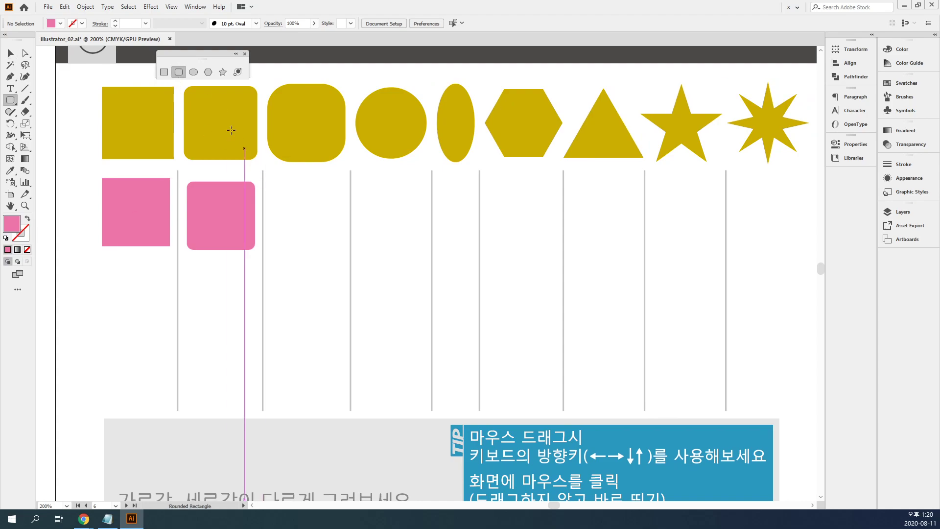
{"action": "left_click_drag", "start_coordinate": [271, 185], "coordinate": [338, 248]}
{"action": "key", "text": "Up"}
{"action": "key", "text": "Up"}
{"action": "key", "text": "Up"}
{"action": "key", "text": "ctrl+z"}
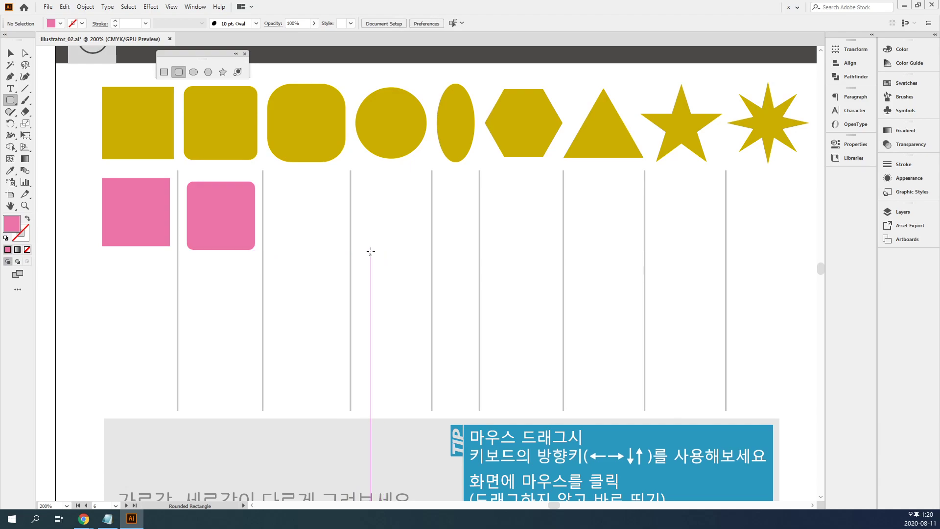
Draw a square about 17.9 mm wide below the third gold shape, round its corners to about 4 mm and deselect it.
{"action": "key", "text": "v"}
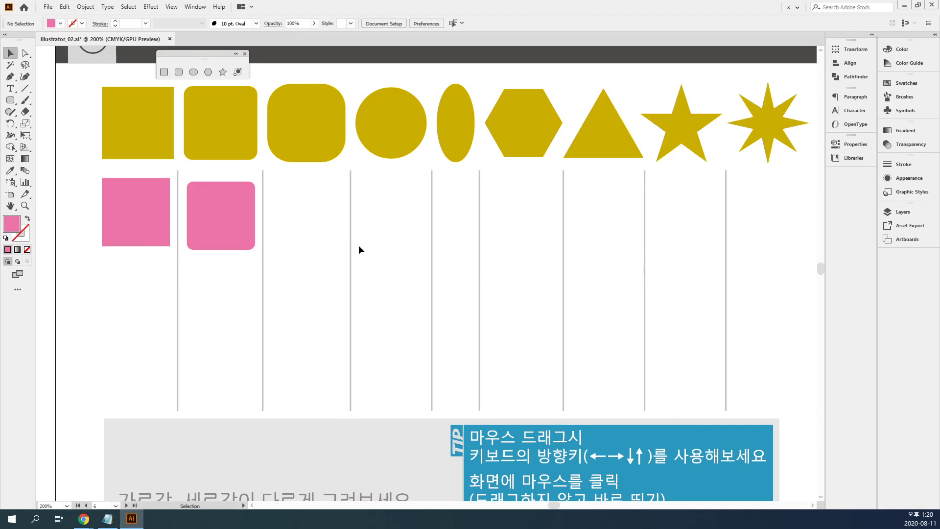
{"action": "left_click", "coordinate": [163, 72]}
{"action": "left_click_drag", "start_coordinate": [268, 185], "coordinate": [312, 223]}
{"action": "key", "text": "v"}
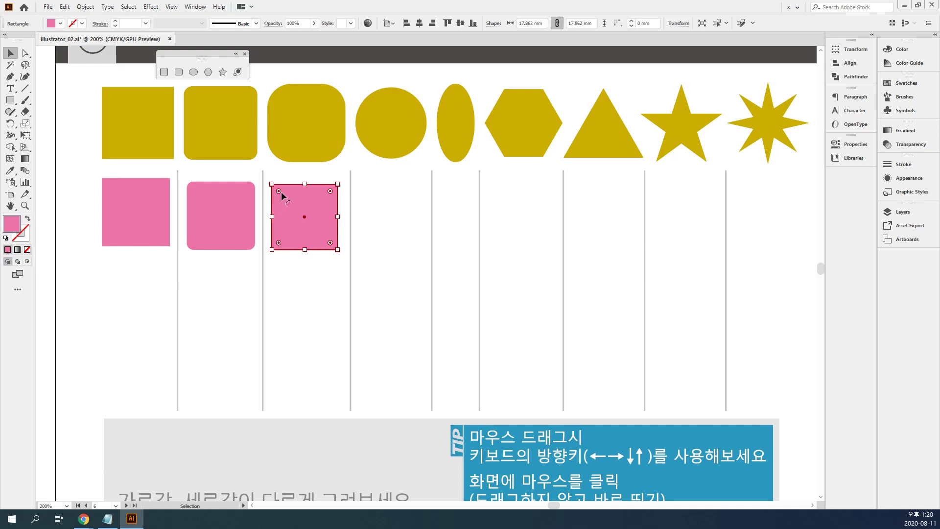
{"action": "left_click_drag", "start_coordinate": [279, 191], "coordinate": [287, 198]}
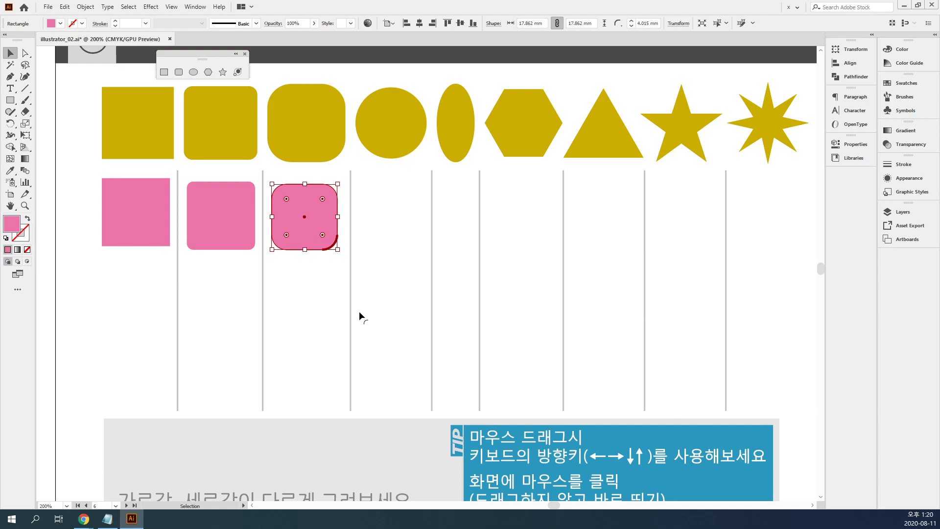
{"action": "left_click", "coordinate": [336, 300]}
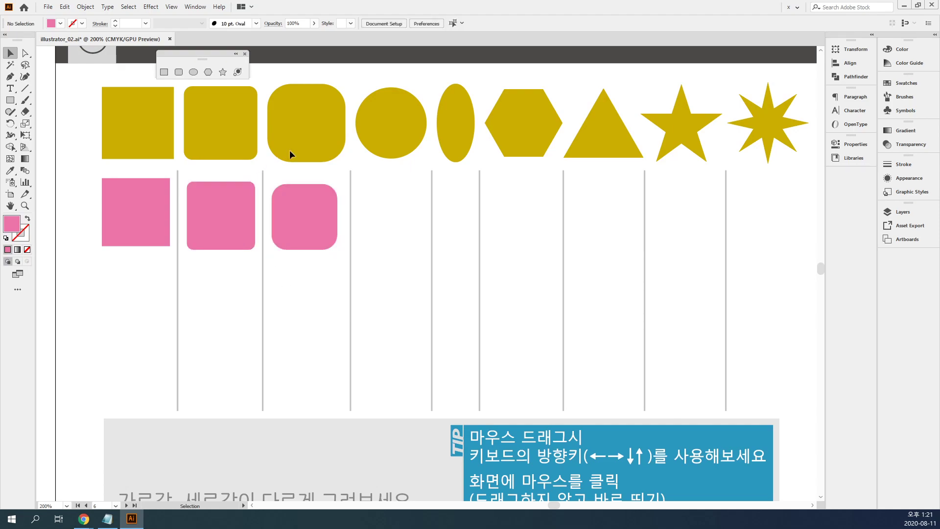
Select the three pink squares one after another to examine their corner widgets, and clear the selection.
{"action": "left_click", "coordinate": [294, 230]}
{"action": "left_click_drag", "start_coordinate": [287, 199], "coordinate": [327, 207]}
{"action": "left_click", "coordinate": [417, 246]}
{"action": "left_click", "coordinate": [225, 217]}
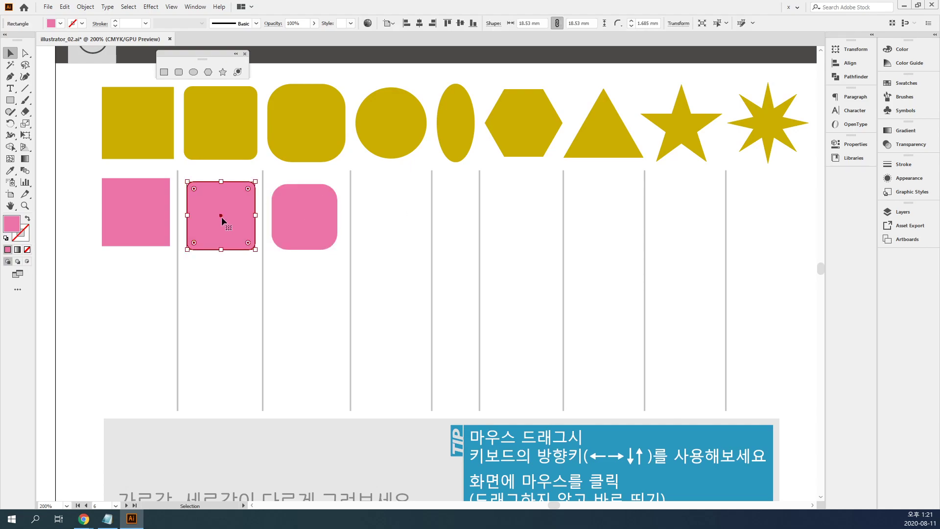
{"action": "left_click", "coordinate": [116, 207]}
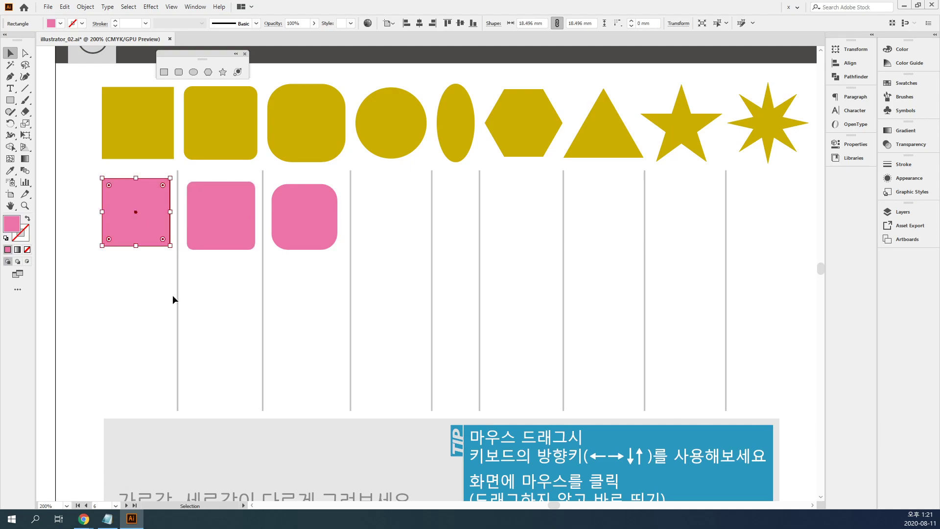
{"action": "left_click", "coordinate": [172, 294]}
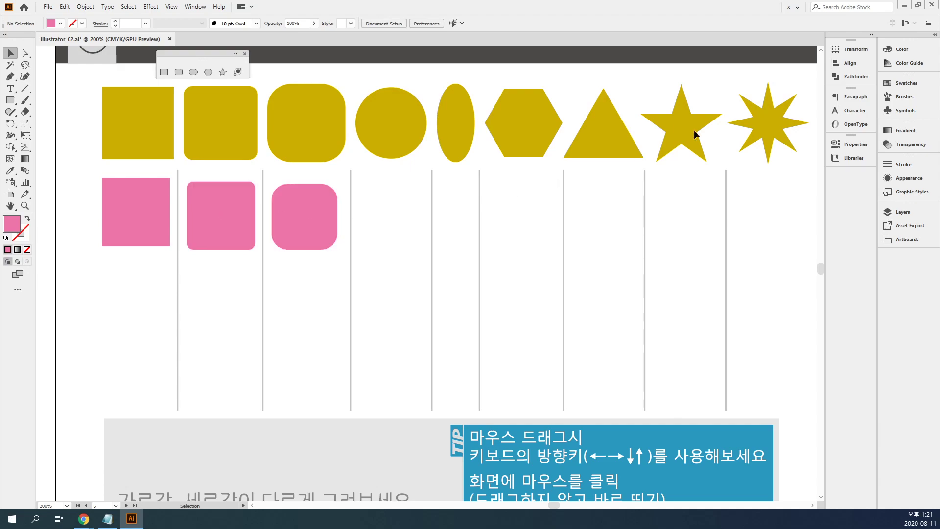
Switch to the Essentials workspace, reset it, and float its toolbar over the artwork in two columns.
{"action": "left_click", "coordinate": [794, 7]}
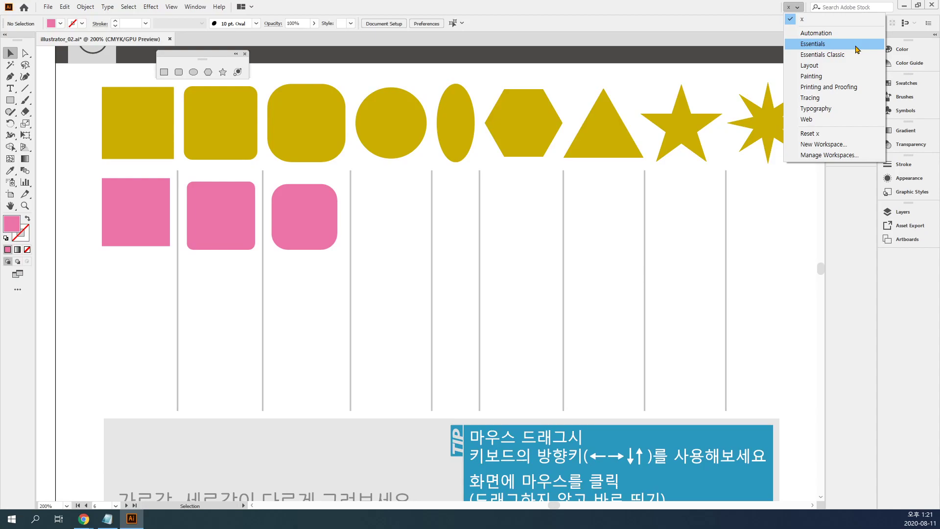
{"action": "left_click", "coordinate": [857, 50]}
{"action": "left_click", "coordinate": [783, 7]}
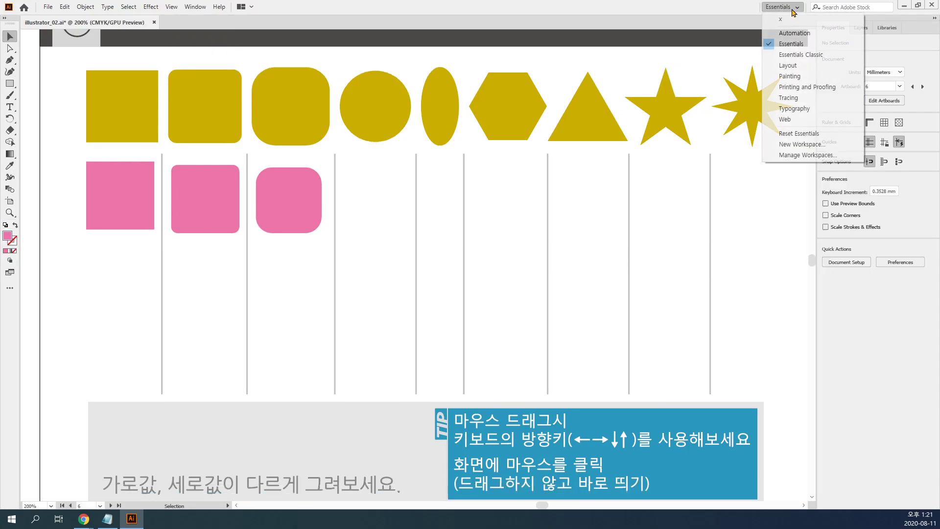
{"action": "left_click", "coordinate": [800, 133]}
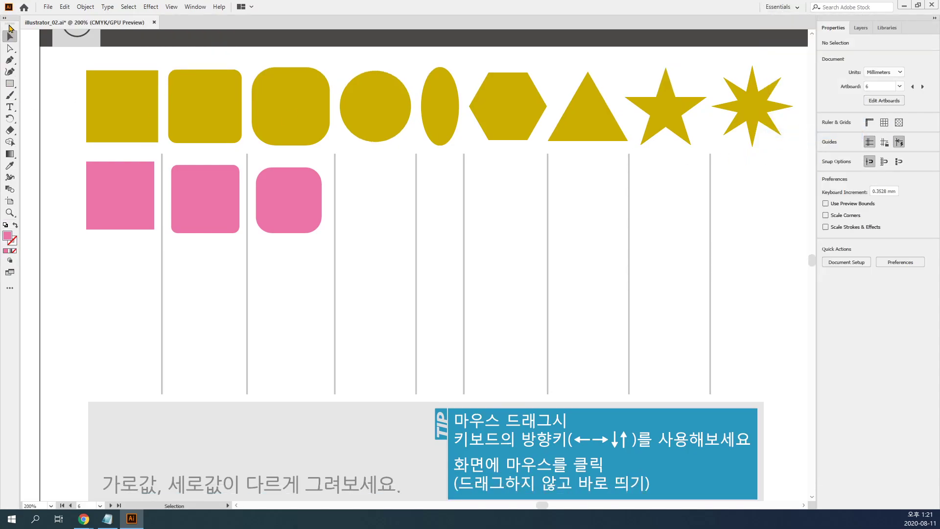
{"action": "left_click", "coordinate": [4, 20]}
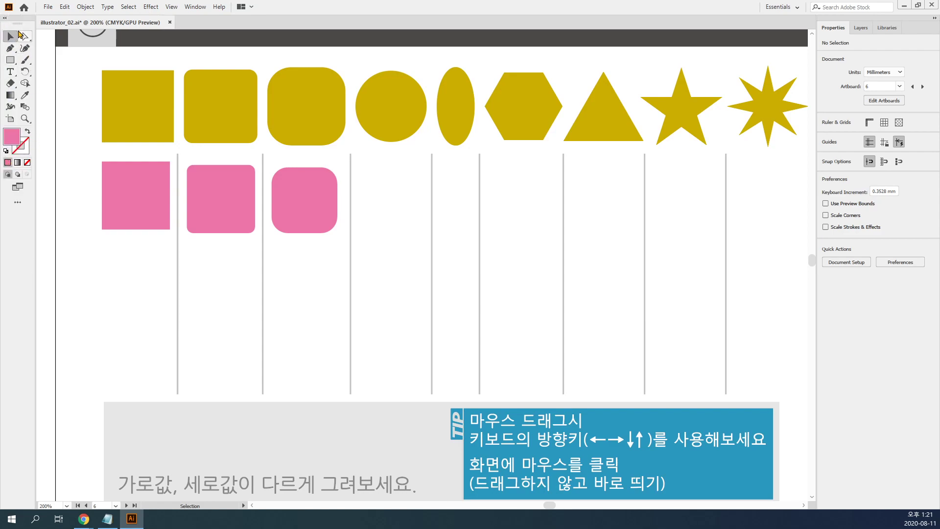
{"action": "left_click_drag", "start_coordinate": [17, 25], "coordinate": [153, 112]}
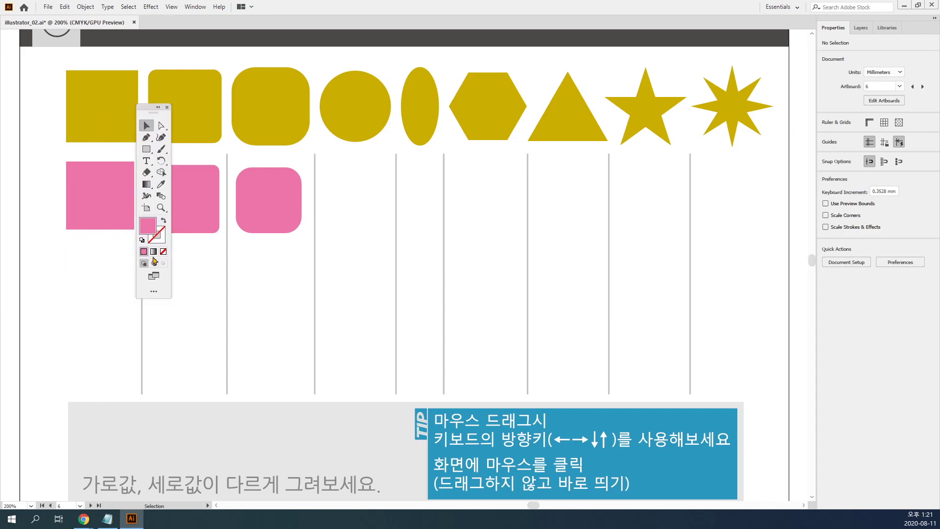
Tear off the shape tools into their own floating palette and place it over the gold shapes.
{"action": "left_click", "coordinate": [146, 149]}
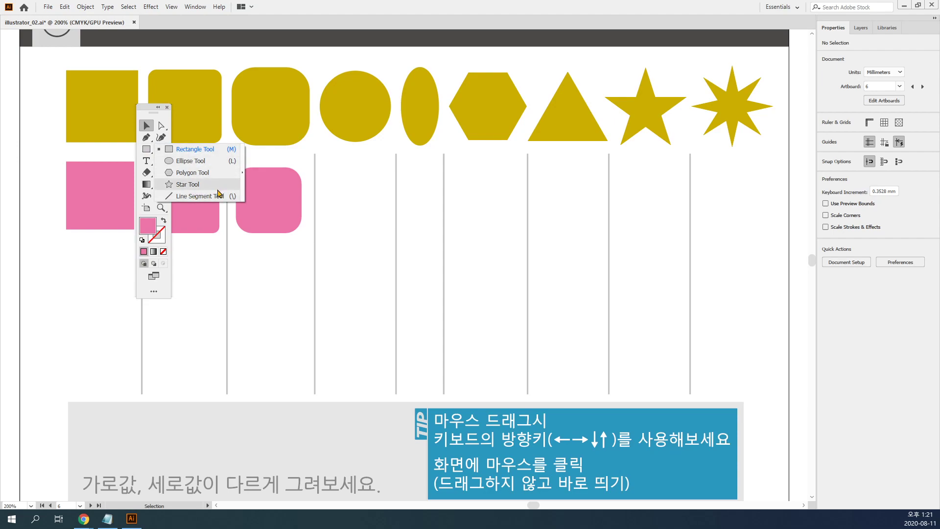
{"action": "left_click", "coordinate": [241, 187]}
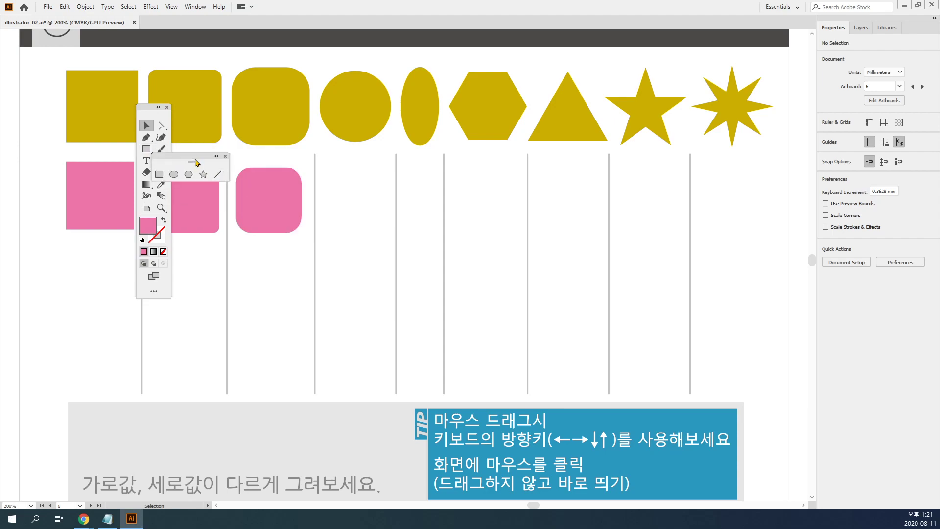
{"action": "left_click_drag", "start_coordinate": [198, 159], "coordinate": [318, 131]}
Try a square about 17.9 mm wide with rounded corners in the fourth column, close the shape palette and delete the square.
{"action": "left_click", "coordinate": [280, 144]}
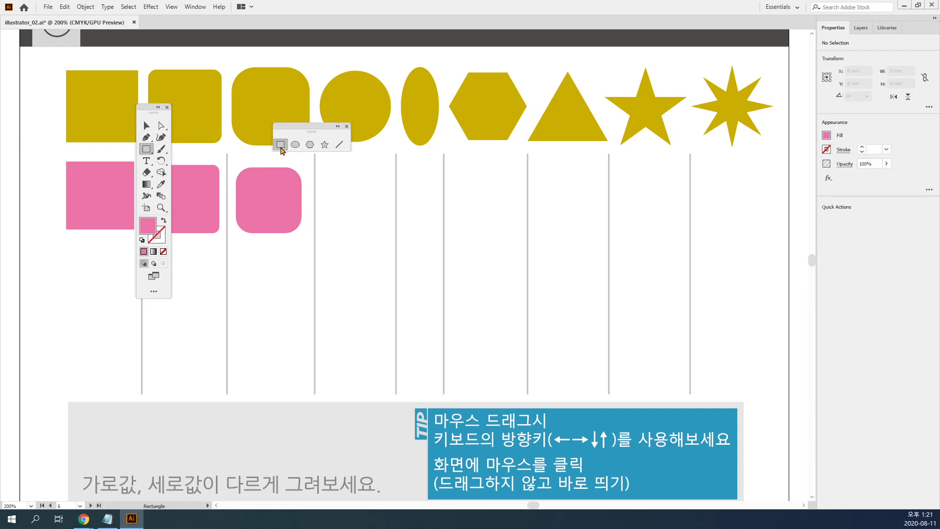
{"action": "left_click_drag", "start_coordinate": [333, 170], "coordinate": [398, 235]}
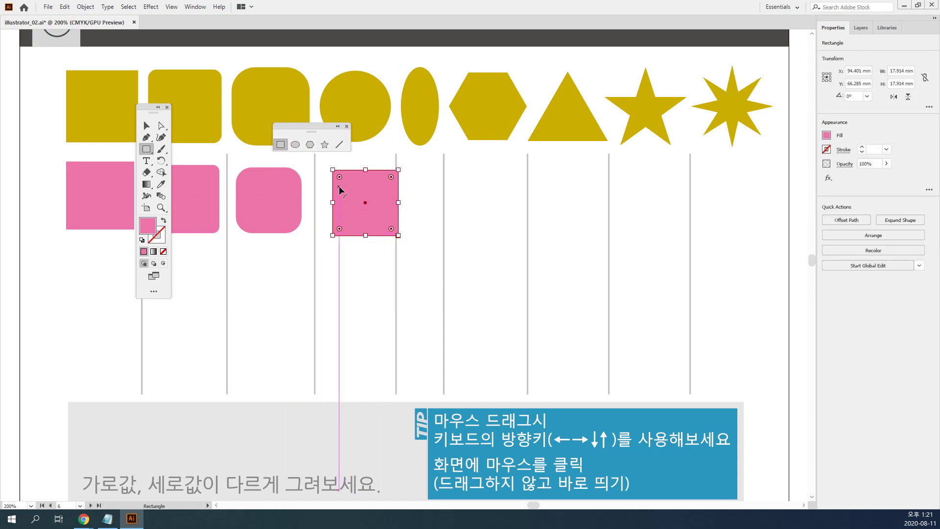
{"action": "left_click_drag", "start_coordinate": [339, 178], "coordinate": [346, 185]}
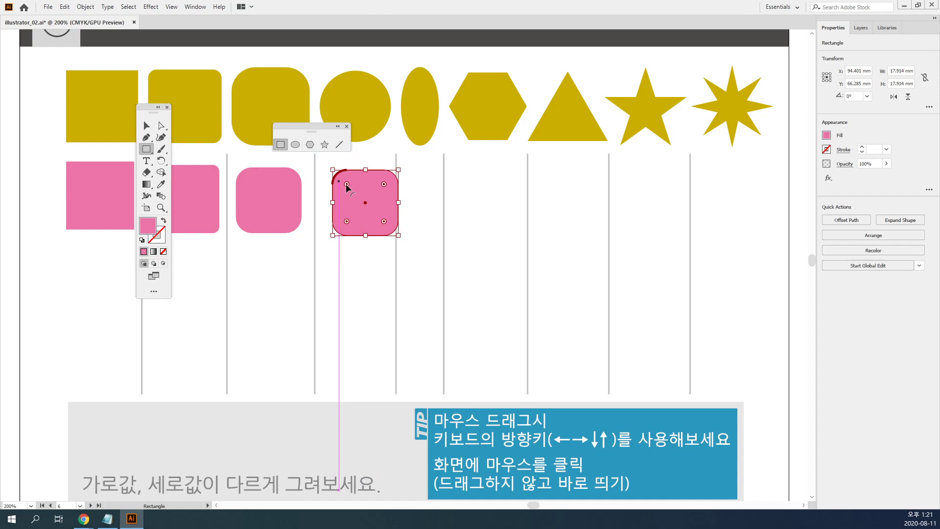
{"action": "left_click_drag", "start_coordinate": [346, 183], "coordinate": [346, 184]}
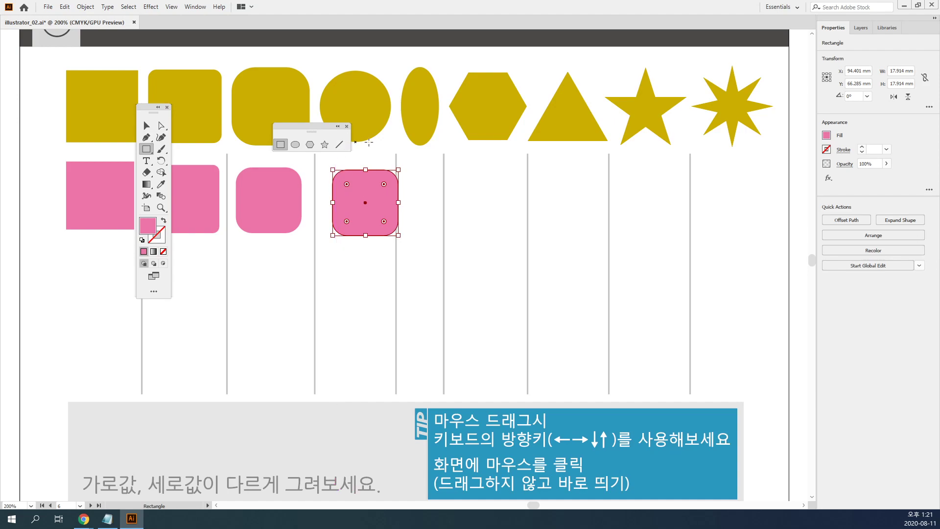
{"action": "left_click", "coordinate": [347, 127]}
{"action": "key", "text": "v"}
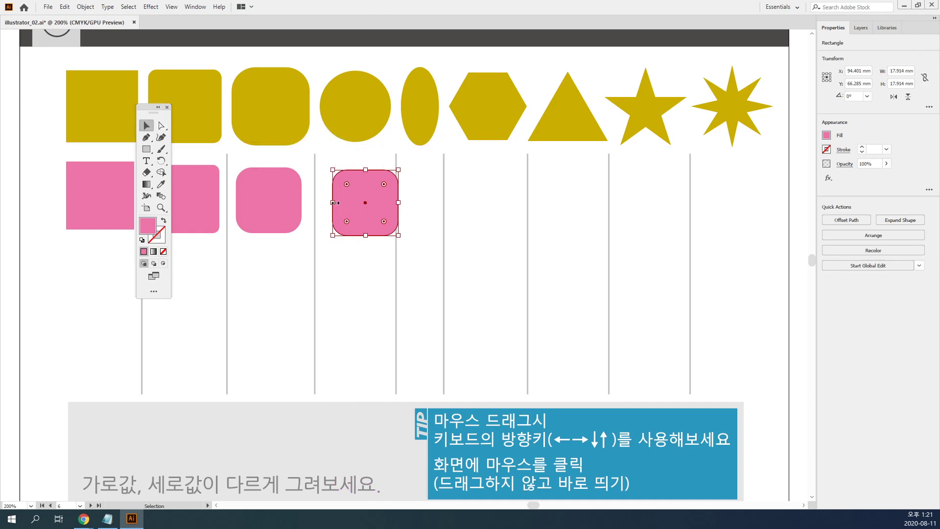
{"action": "key", "text": "Delete"}
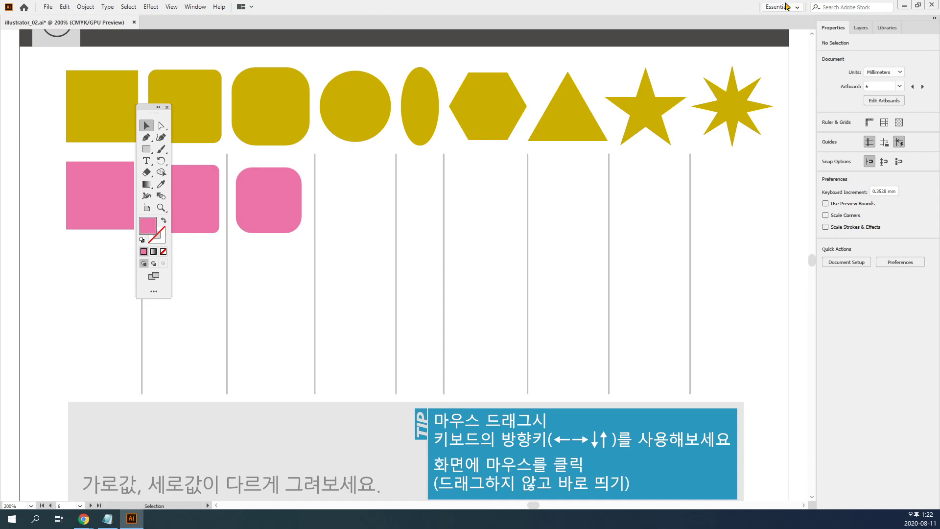
Switch back to the custom workspace "x".
{"action": "left_click", "coordinate": [786, 6]}
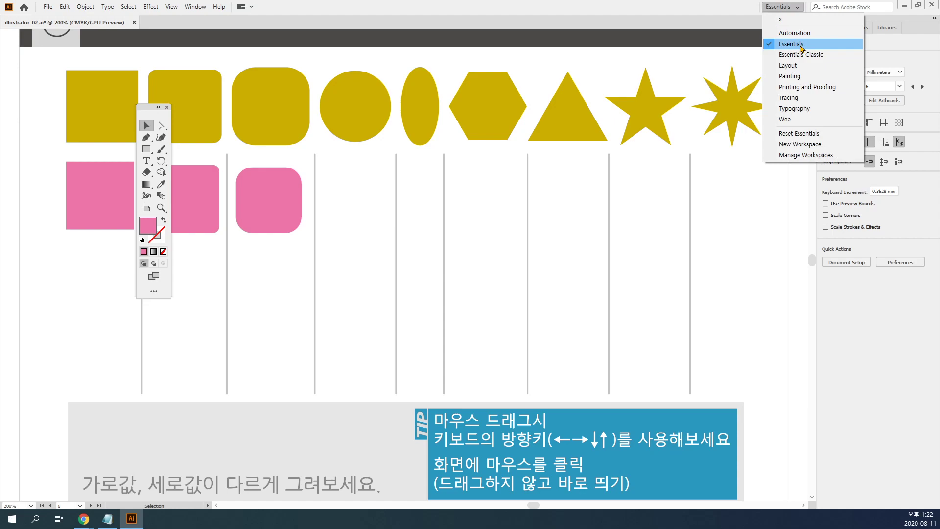
{"action": "left_click", "coordinate": [834, 59]}
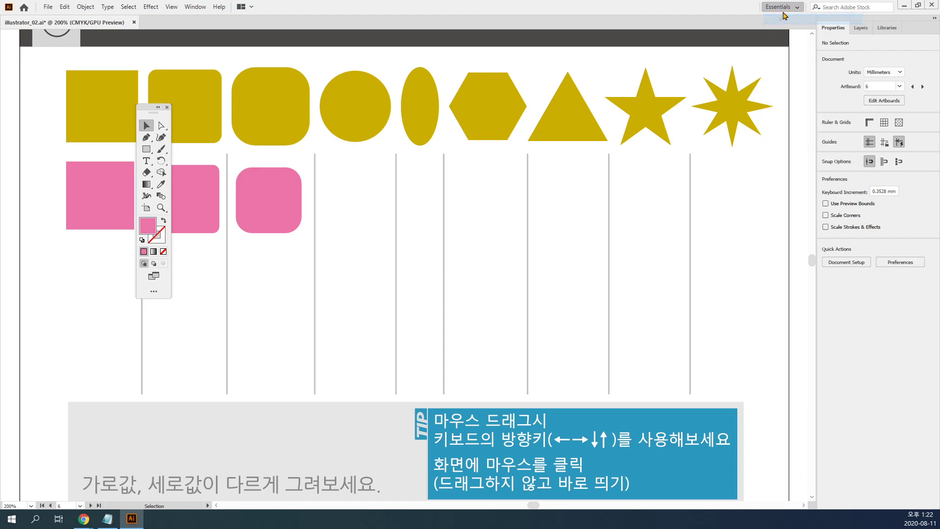
{"action": "left_click", "coordinate": [789, 7]}
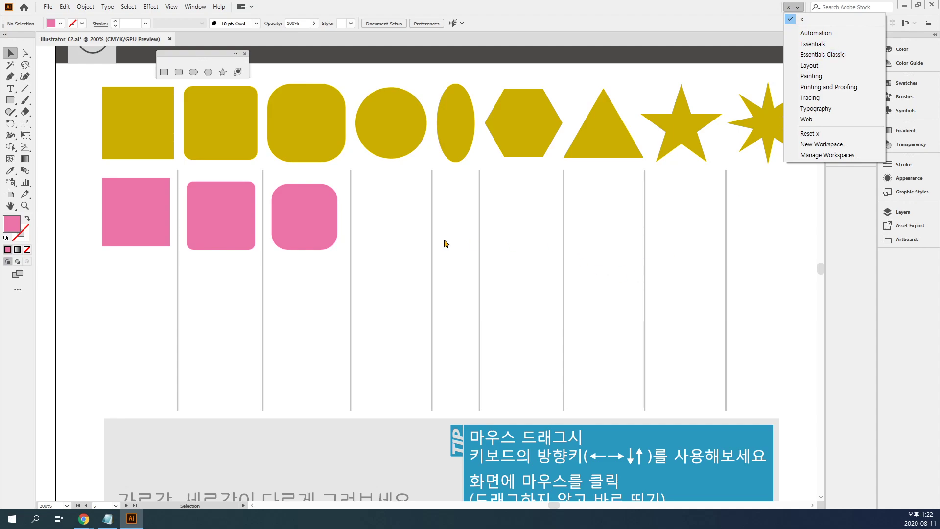
{"action": "left_click", "coordinate": [392, 253]}
Enlarge the pink rounded square in the third column slightly and deselect it.
{"action": "left_click", "coordinate": [328, 243]}
{"action": "left_click_drag", "start_coordinate": [337, 250], "coordinate": [341, 253]}
{"action": "left_click", "coordinate": [392, 208]}
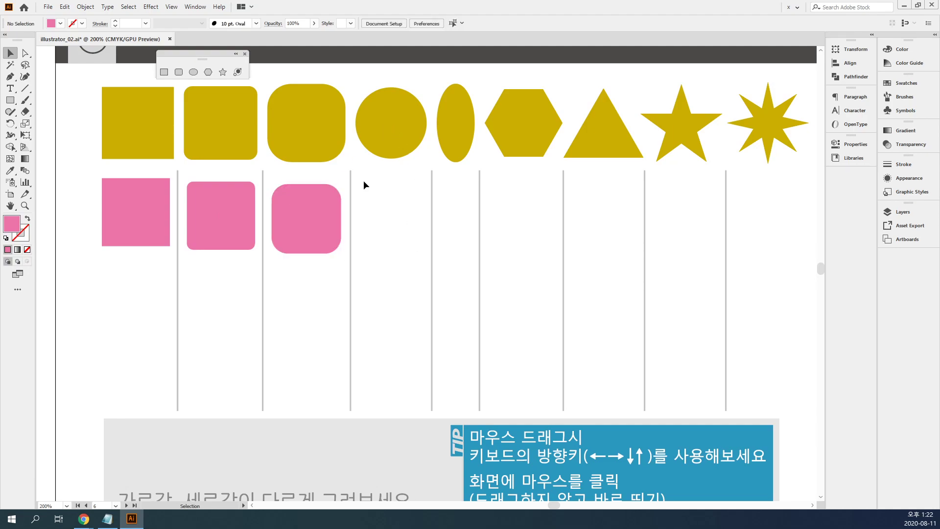
Try a circle about 17.9 mm wide below the gold circle and another beside it, and remove both.
{"action": "scroll", "coordinate": [365, 181], "scroll_direction": "right", "scroll_amount": 3}
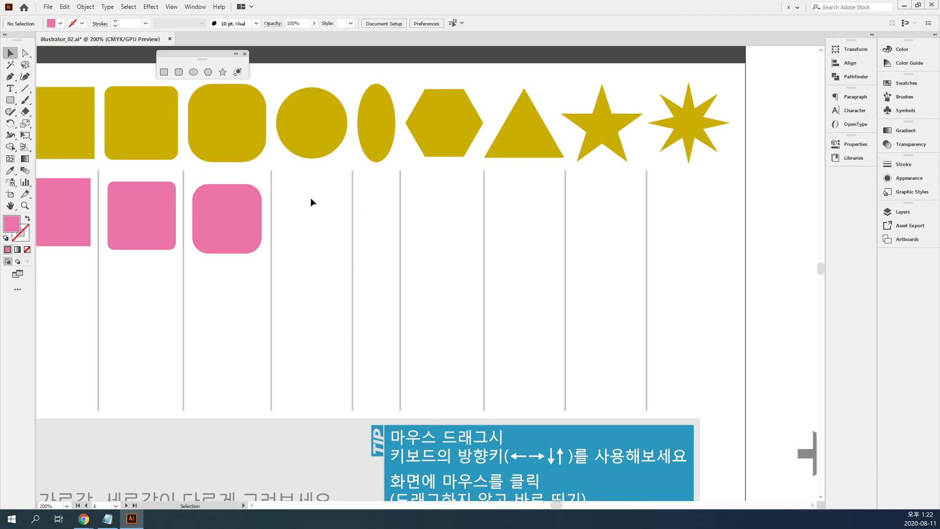
{"action": "left_click", "coordinate": [193, 72]}
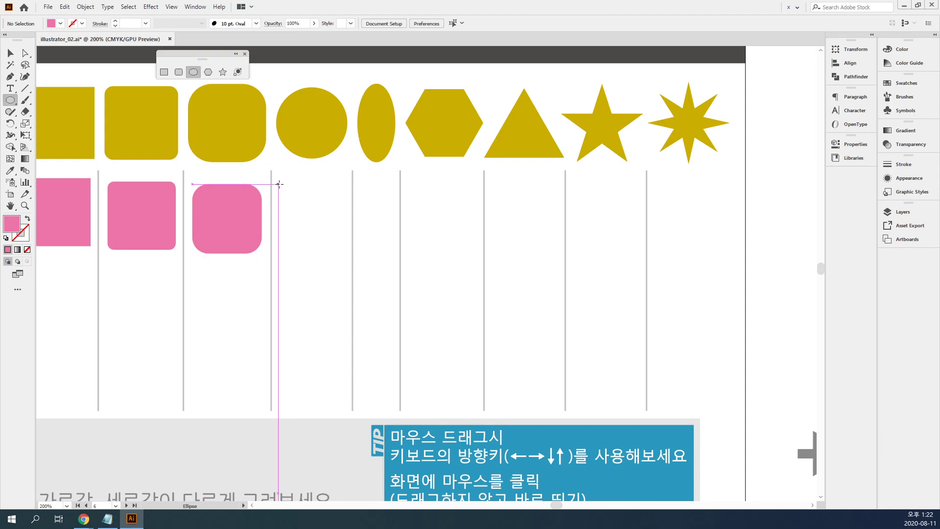
{"action": "left_click_drag", "start_coordinate": [279, 184], "coordinate": [344, 250]}
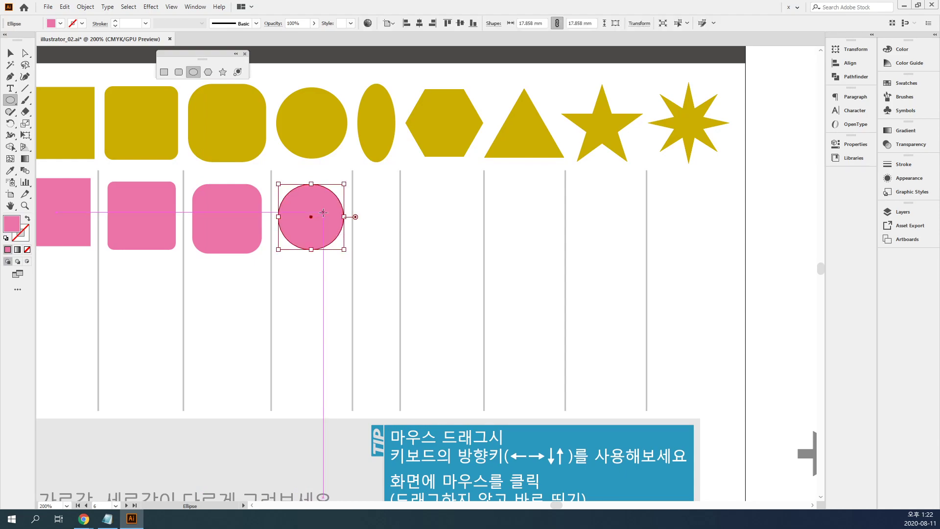
{"action": "left_click_drag", "start_coordinate": [458, 182], "coordinate": [394, 246]}
{"action": "key", "text": "ctrl+z"}
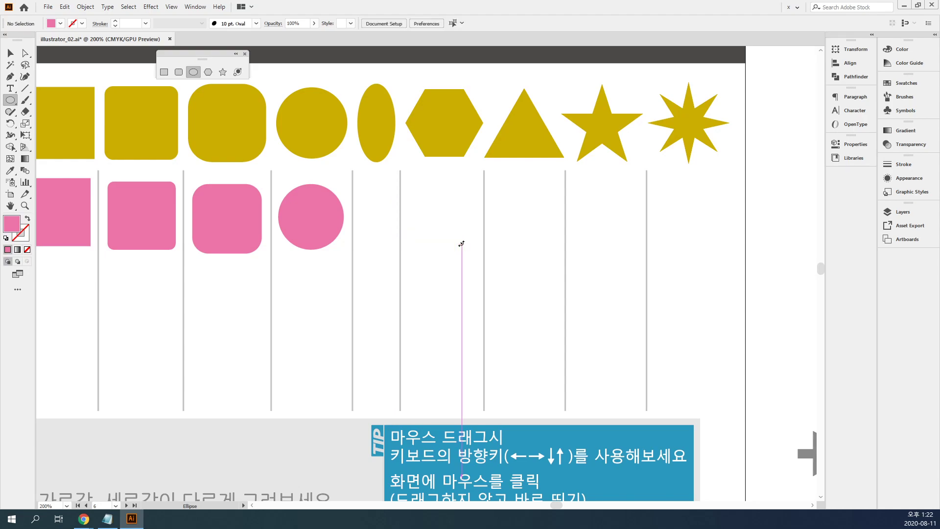
{"action": "key", "text": "v"}
{"action": "left_click", "coordinate": [319, 226]}
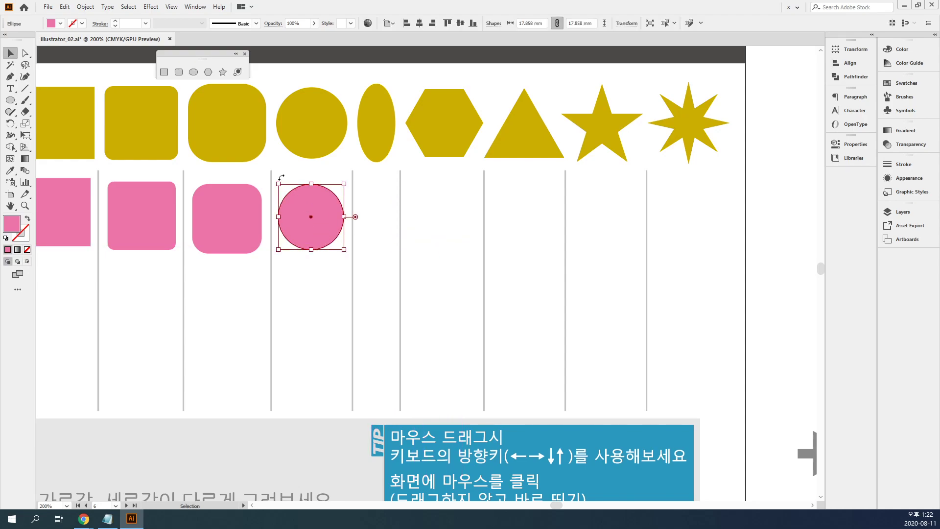
{"action": "key", "text": "Delete"}
Draw a pink circle about 18.8 mm wide below the gold circle and deselect it.
{"action": "left_click", "coordinate": [193, 73]}
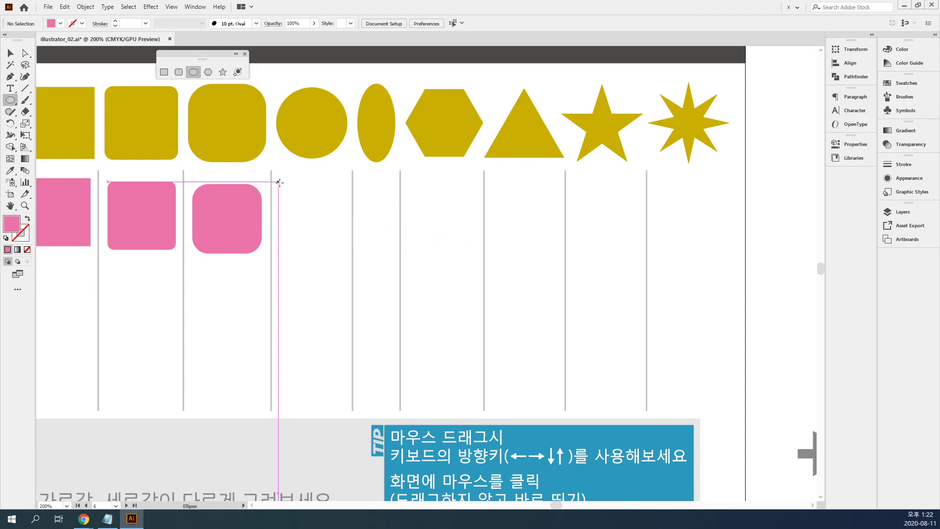
{"action": "left_click_drag", "start_coordinate": [278, 182], "coordinate": [347, 236]}
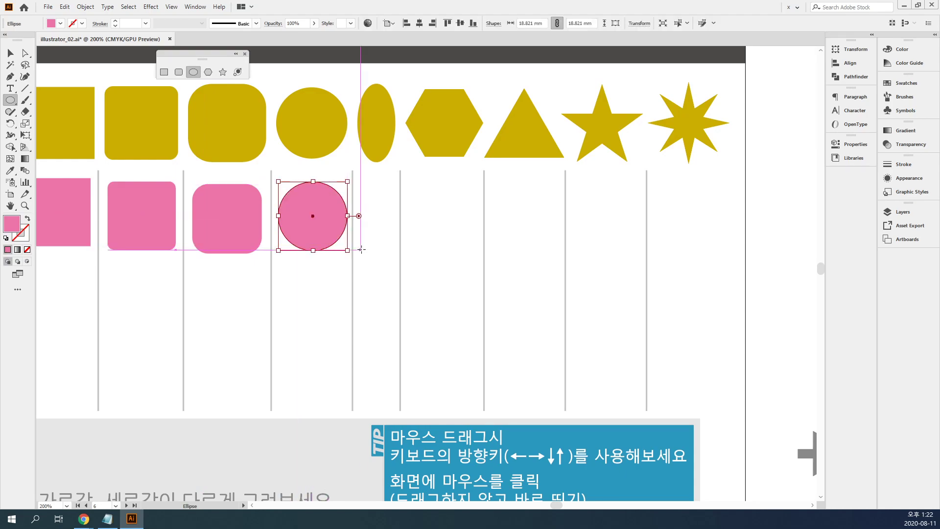
{"action": "key", "text": "v"}
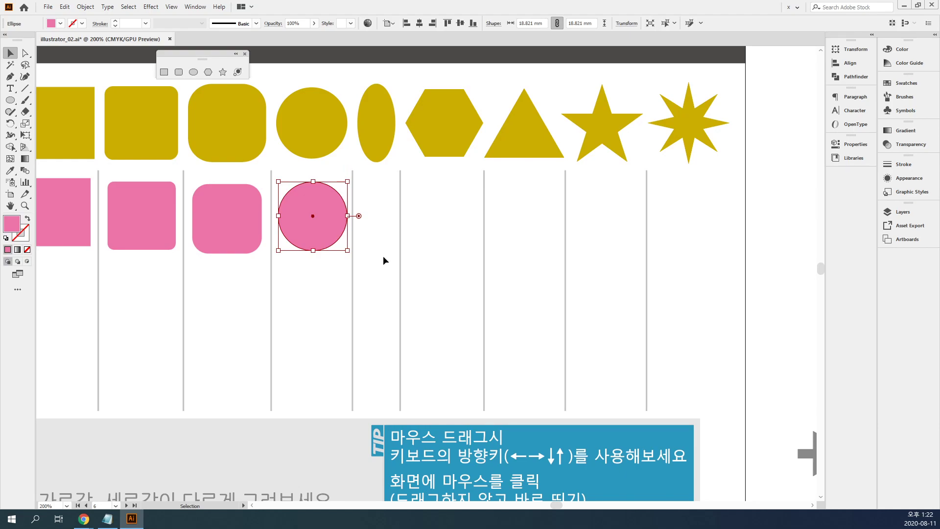
{"action": "left_click", "coordinate": [383, 255]}
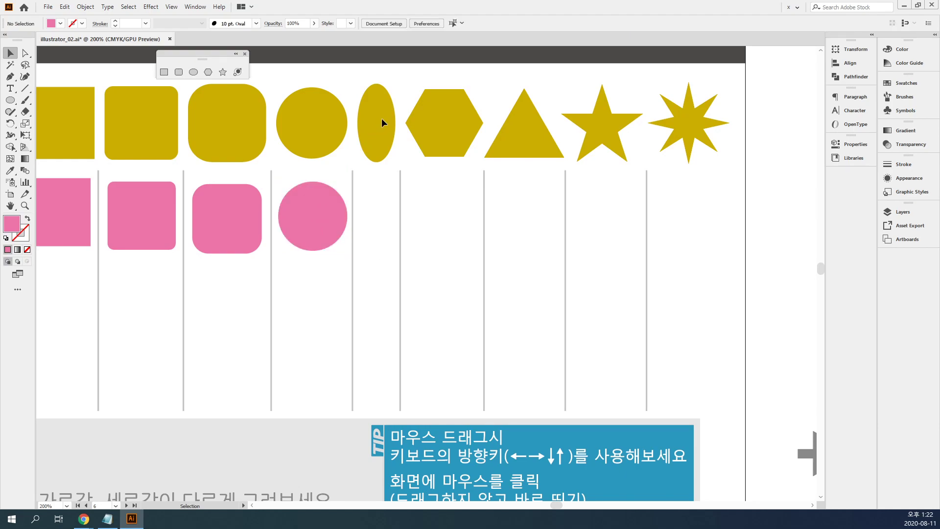
Try an ellipse below the gold ellipse, ending as a circle about 22.2 mm wide, and undo it.
{"action": "left_click", "coordinate": [194, 72]}
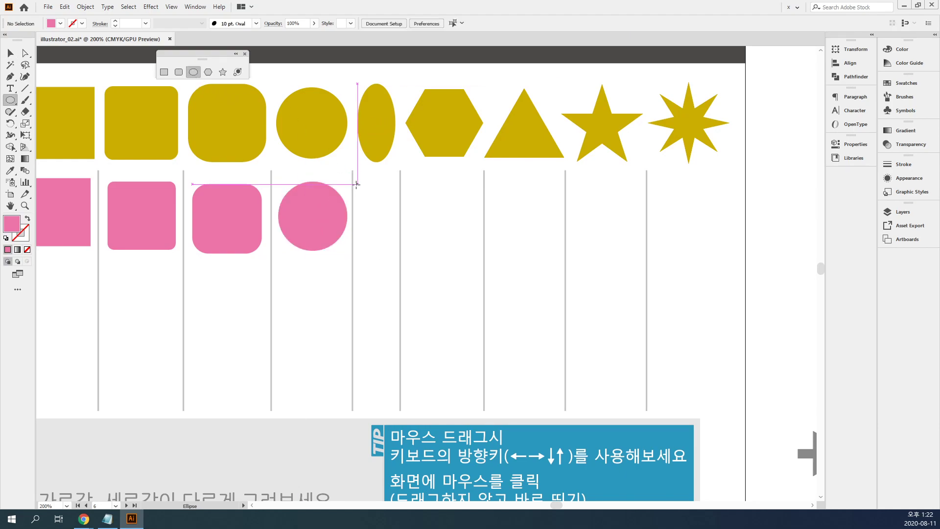
{"action": "left_click_drag", "start_coordinate": [357, 184], "coordinate": [395, 253]}
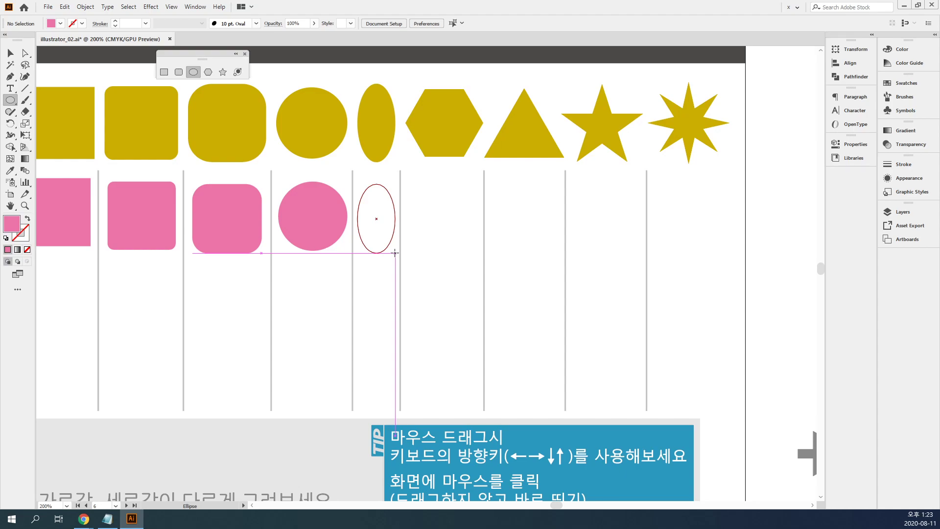
{"action": "left_click_drag", "start_coordinate": [395, 252], "coordinate": [368, 195]}
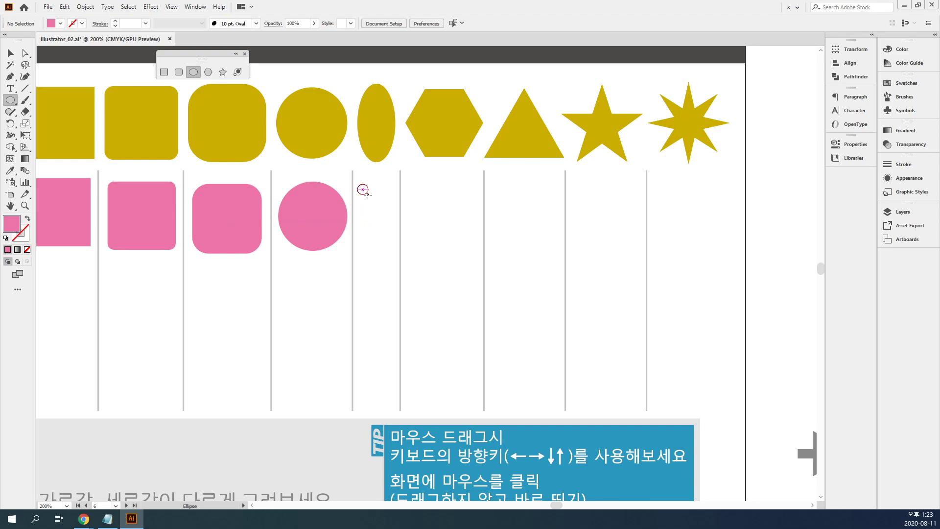
{"action": "left_click_drag", "start_coordinate": [357, 184], "coordinate": [396, 223]}
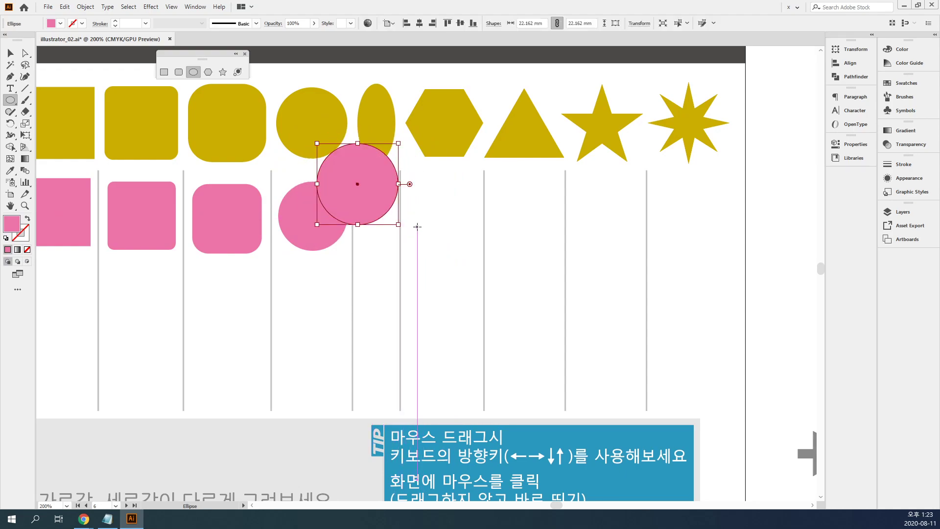
{"action": "key", "text": "ctrl+z"}
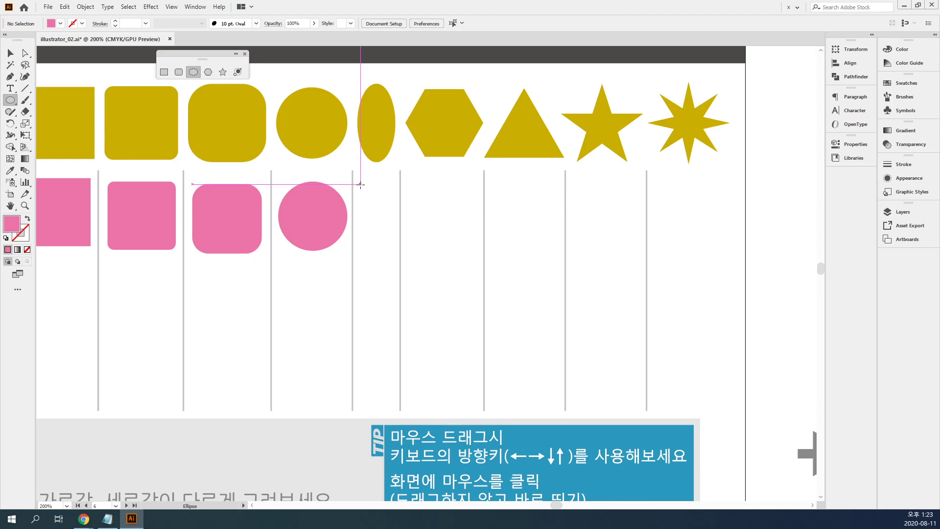
Draw a pink ellipse about 12.3 by 18 mm below the gold ellipse, narrow it to the gold ellipse's width and deselect it.
{"action": "mouse_move", "coordinate": [360, 185]}
{"action": "left_mouse_down"}
{"action": "mouse_move", "coordinate": [430, 247]}
{"action": "mouse_move", "coordinate": [408, 215]}
{"action": "mouse_move", "coordinate": [391, 207]}
{"action": "mouse_move", "coordinate": [440, 254]}
{"action": "mouse_move", "coordinate": [380, 221]}
{"action": "mouse_move", "coordinate": [398, 221]}
{"action": "mouse_move", "coordinate": [427, 253]}
{"action": "mouse_move", "coordinate": [382, 218]}
{"action": "mouse_move", "coordinate": [418, 236]}
{"action": "mouse_move", "coordinate": [396, 211]}
{"action": "mouse_move", "coordinate": [401, 254]}
{"action": "mouse_move", "coordinate": [427, 252]}
{"action": "mouse_move", "coordinate": [425, 227]}
{"action": "mouse_move", "coordinate": [413, 242]}
{"action": "mouse_move", "coordinate": [419, 255]}
{"action": "mouse_move", "coordinate": [399, 257]}
{"action": "mouse_move", "coordinate": [401, 249]}
{"action": "left_mouse_up"}
{"action": "key", "text": "alt+space"}
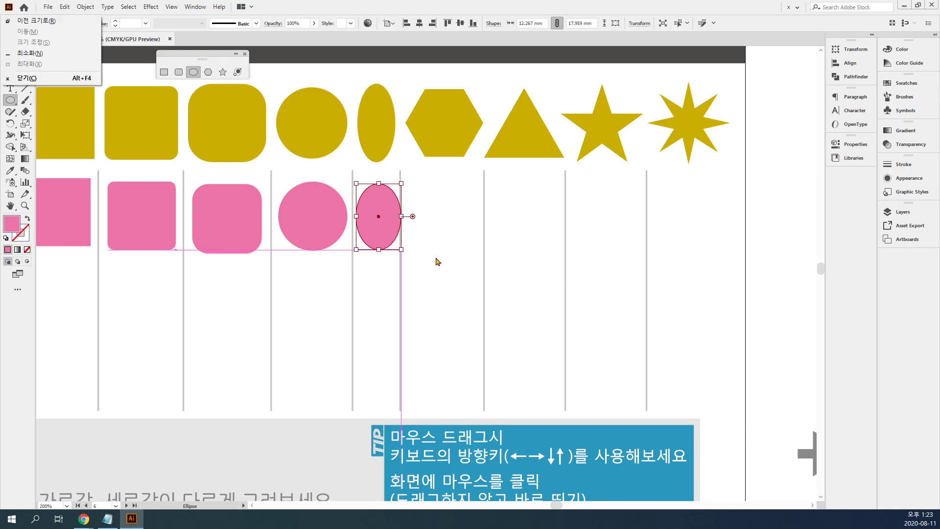
{"action": "key", "text": "Escape"}
{"action": "key", "text": "v"}
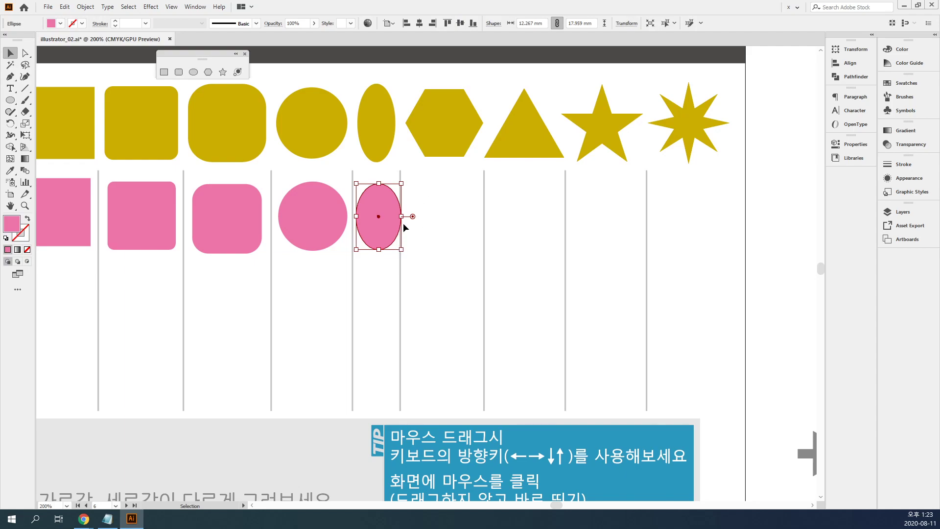
{"action": "left_click_drag", "start_coordinate": [402, 216], "coordinate": [395, 218]}
{"action": "left_click", "coordinate": [440, 242]}
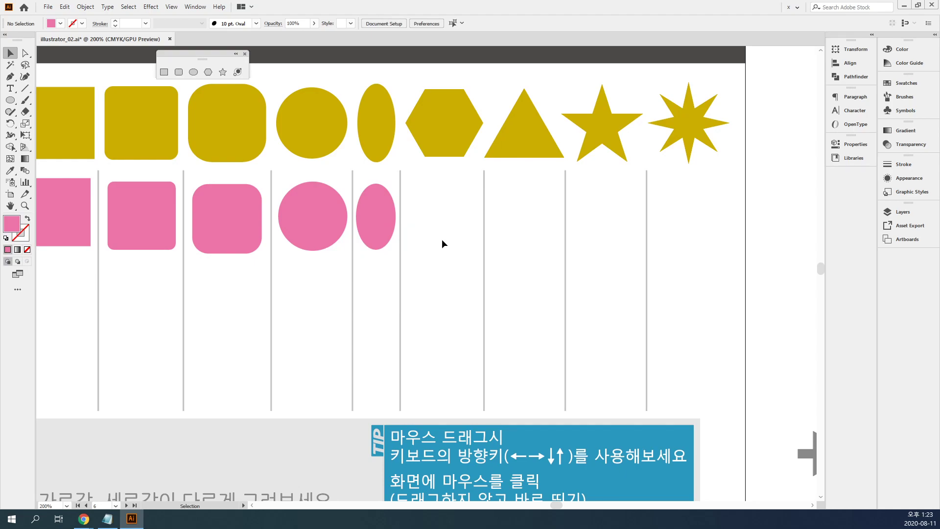
Try several polygons of different sizes and angles below the gold hexagon and undo each one.
{"action": "key", "text": "space"}
{"action": "left_click_drag", "start_coordinate": [522, 249], "coordinate": [392, 252]}
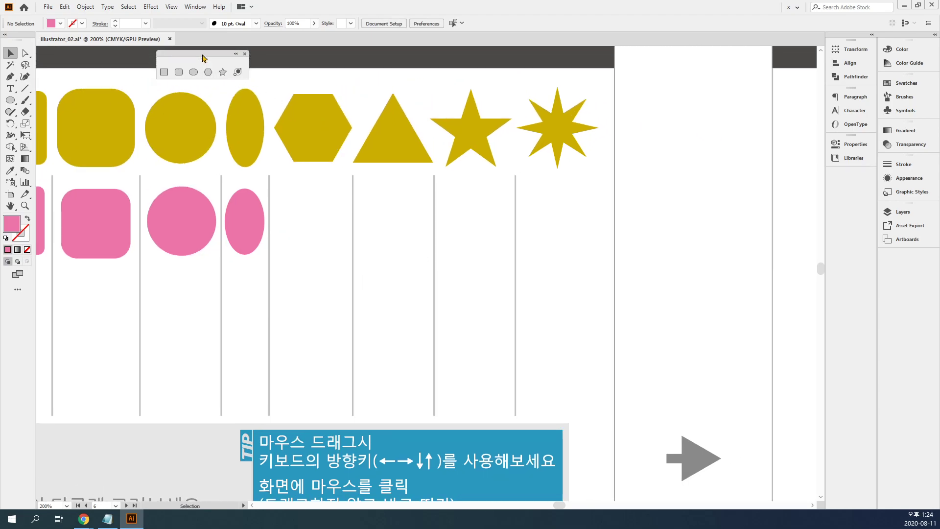
{"action": "left_click_drag", "start_coordinate": [203, 59], "coordinate": [290, 61]}
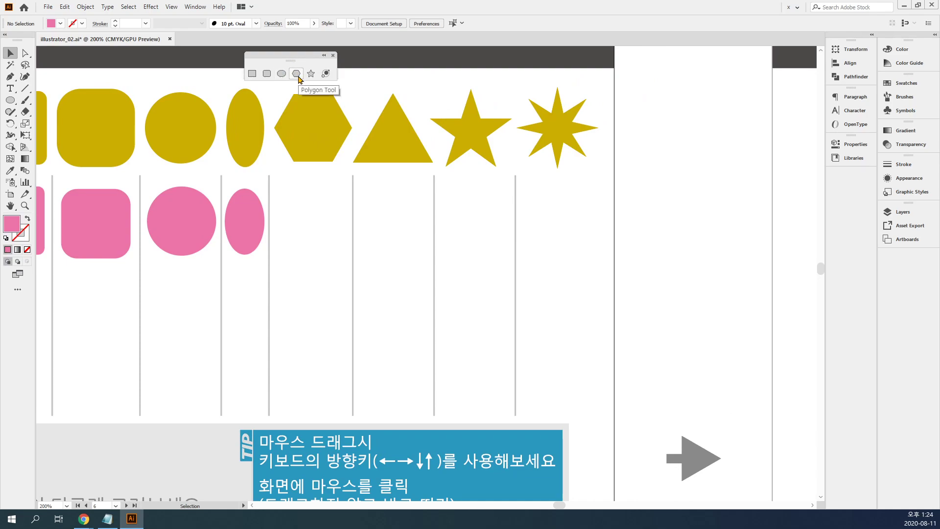
{"action": "left_click", "coordinate": [297, 74]}
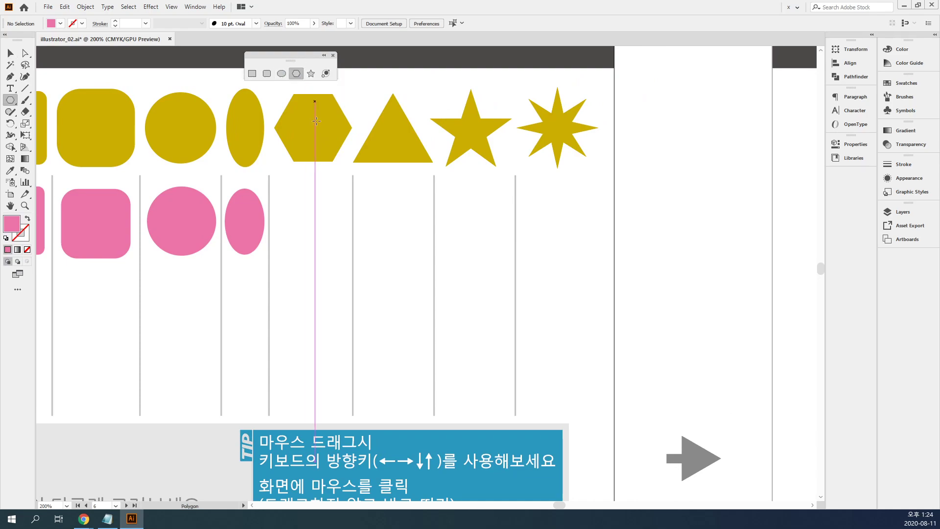
{"action": "mouse_move", "coordinate": [309, 230]}
{"action": "left_mouse_down"}
{"action": "mouse_move", "coordinate": [349, 278]}
{"action": "mouse_move", "coordinate": [338, 280]}
{"action": "left_mouse_up"}
{"action": "key", "text": "ctrl+z"}
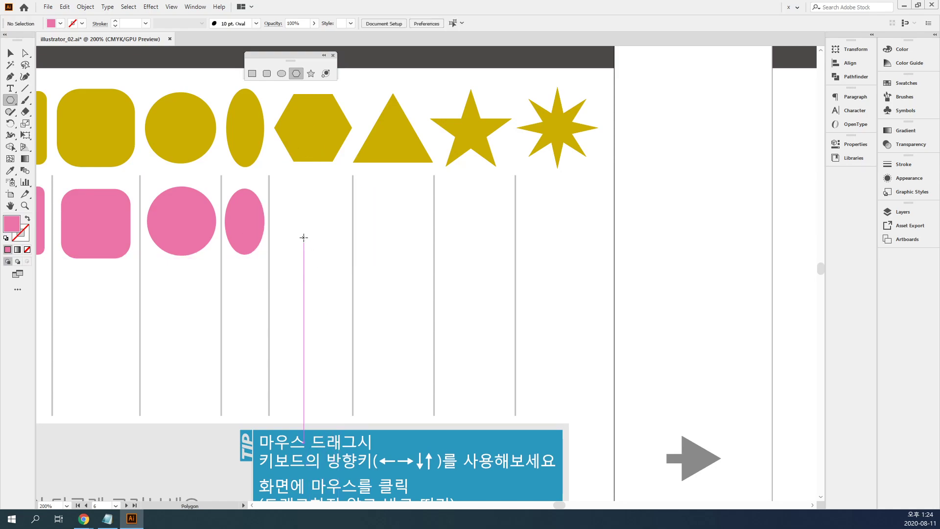
{"action": "left_click_drag", "start_coordinate": [311, 216], "coordinate": [353, 262]}
{"action": "key", "text": "ctrl+z"}
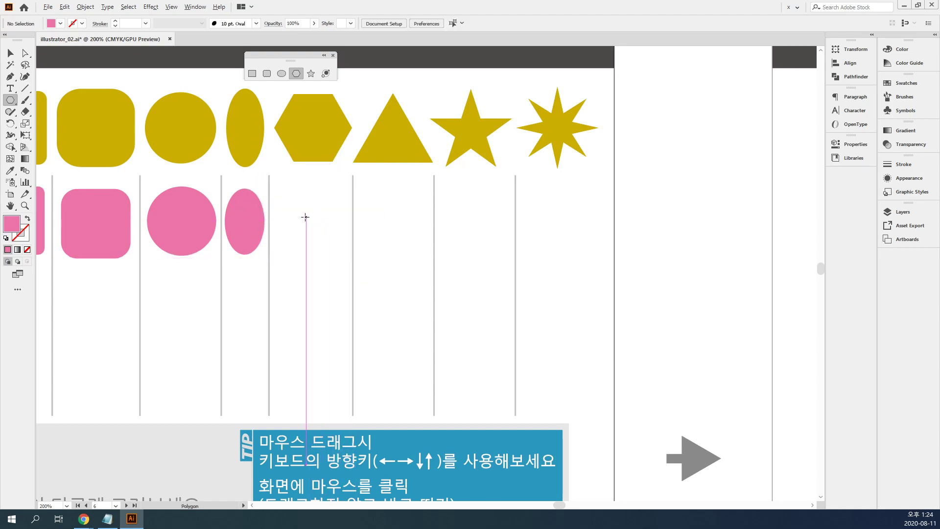
{"action": "left_click_drag", "start_coordinate": [300, 216], "coordinate": [322, 233]}
{"action": "key", "text": "ctrl+z"}
Draw a level pink hexagon about 18.9 by 16.4 mm below the gold hexagon and deselect it.
{"action": "left_click_drag", "start_coordinate": [276, 191], "coordinate": [345, 233]}
{"action": "key", "text": "ctrl+z"}
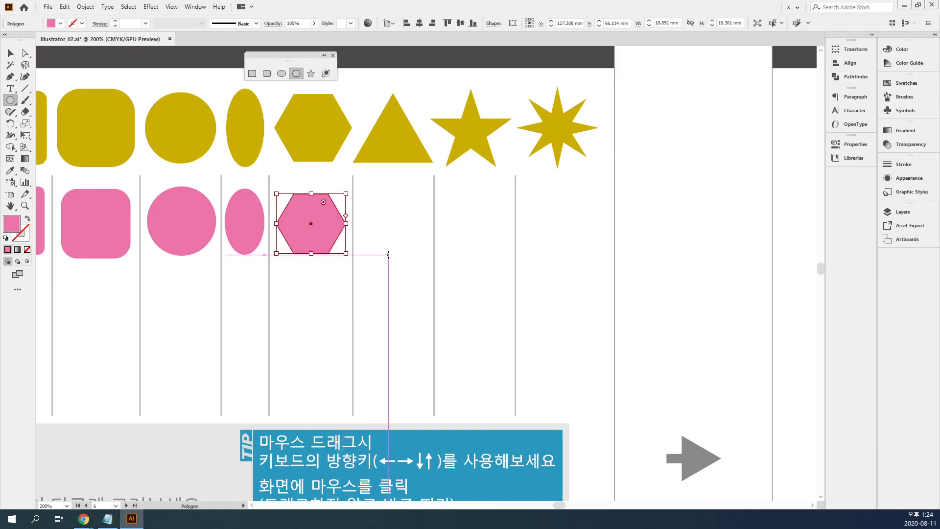
{"action": "key", "text": "v"}
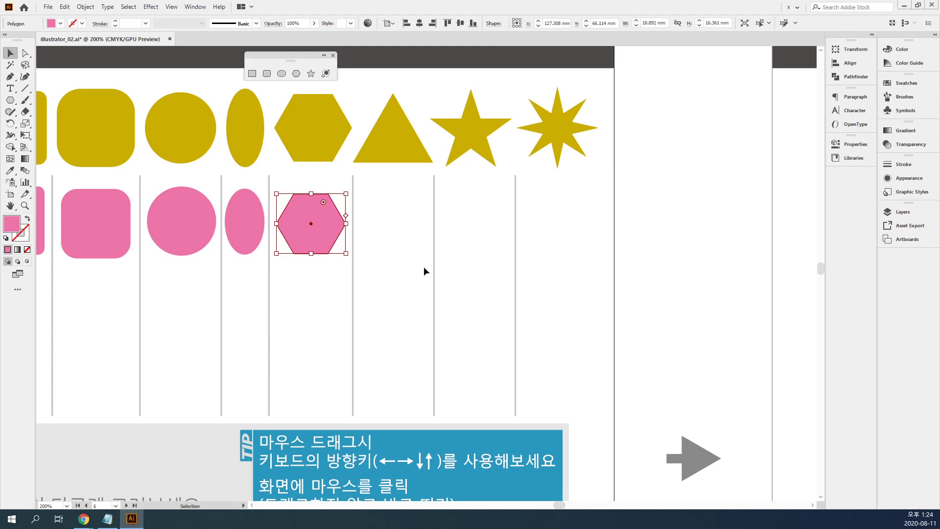
{"action": "left_click", "coordinate": [424, 267]}
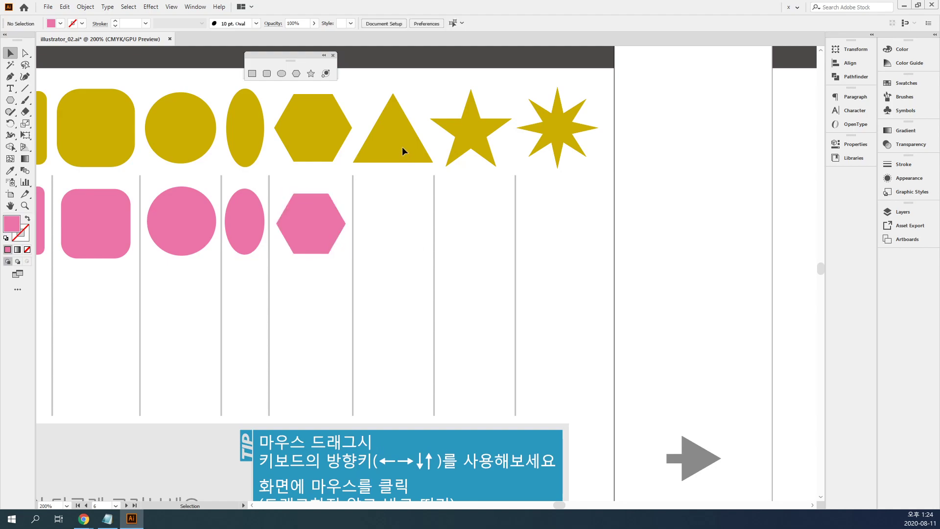
Start drawing a polygon below the gold triangle and raise its number of sides to 12.
{"action": "left_click_drag", "start_coordinate": [435, 251], "coordinate": [380, 255]}
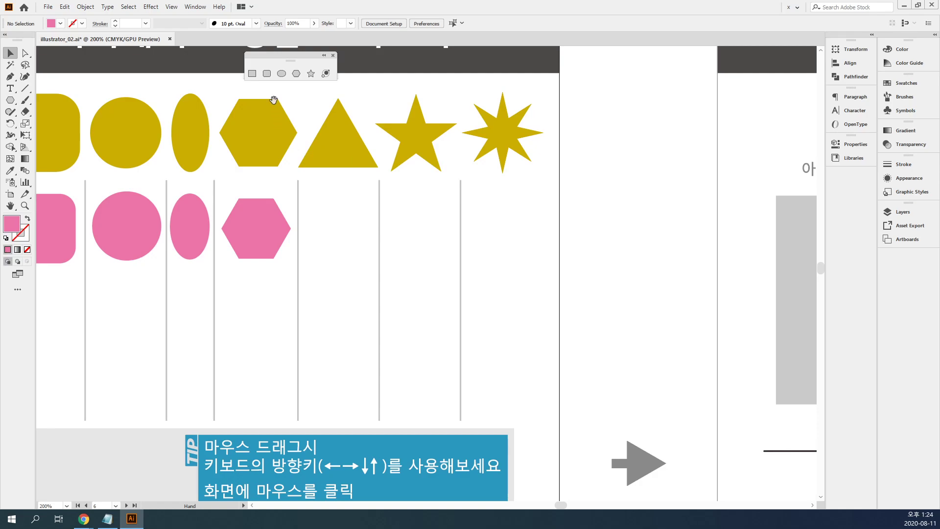
{"action": "left_click_drag", "start_coordinate": [268, 60], "coordinate": [268, 90]}
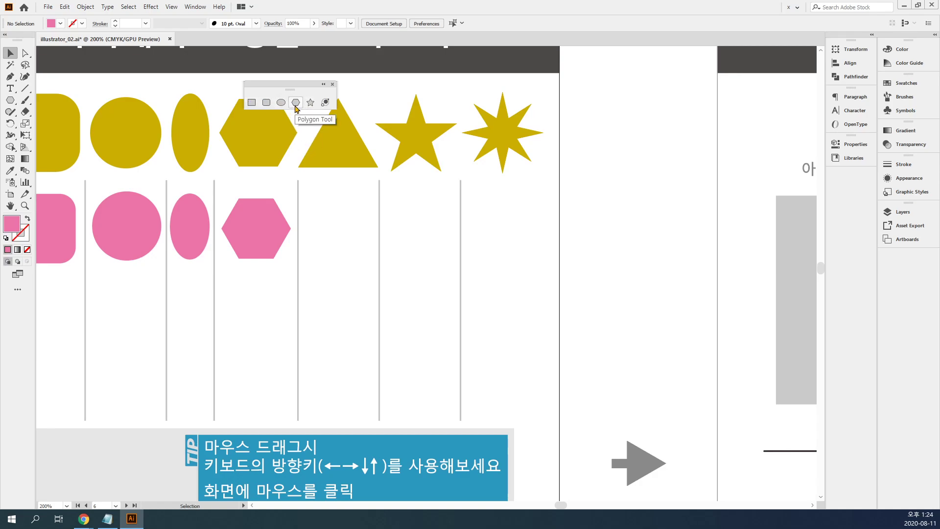
{"action": "left_click", "coordinate": [296, 103]}
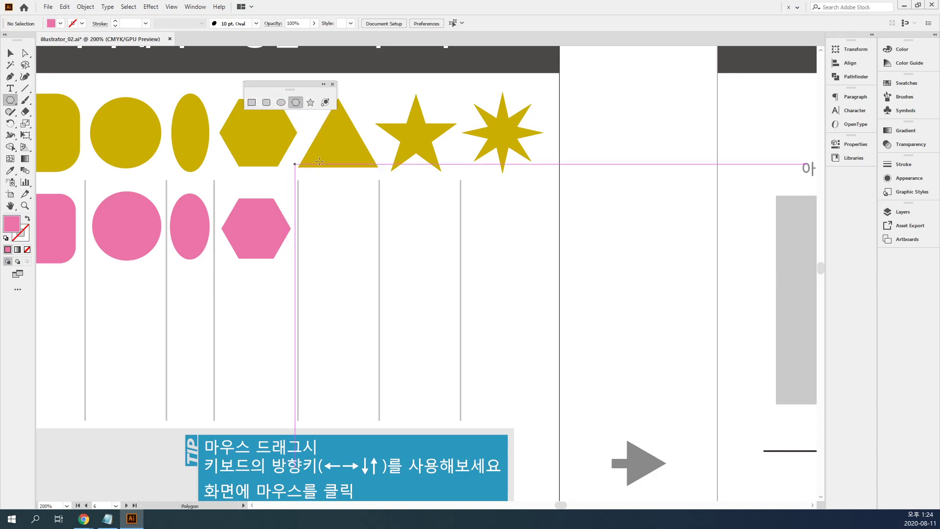
{"action": "mouse_move", "coordinate": [338, 235]}
{"action": "left_mouse_down"}
{"action": "mouse_move", "coordinate": [378, 272]}
{"action": "mouse_move", "coordinate": [366, 256]}
{"action": "left_mouse_up"}
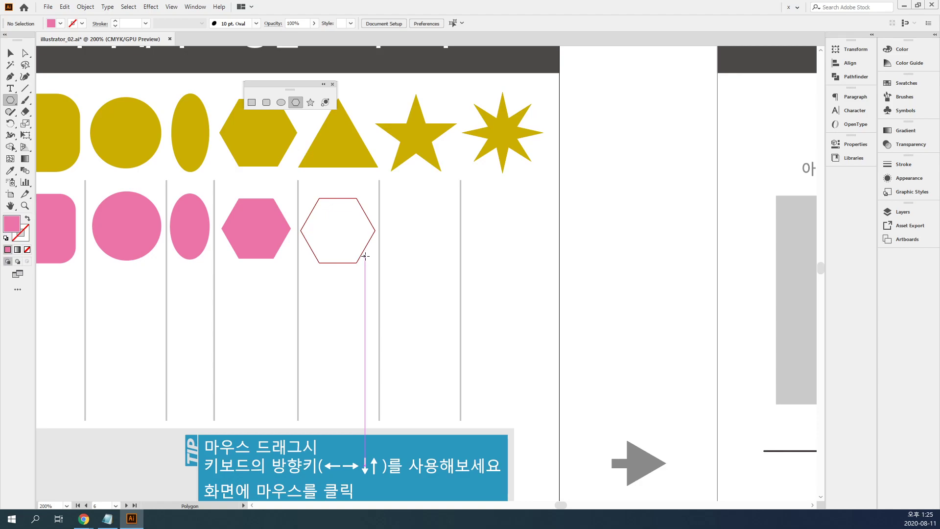
{"action": "left_click_drag", "start_coordinate": [365, 256], "coordinate": [366, 257]}
{"action": "key", "text": "Up"}
{"action": "key", "text": "Up"}
{"action": "key", "text": "Up"}
{"action": "key", "text": "Up"}
{"action": "key", "text": "Up"}
{"action": "key", "text": "Up"}
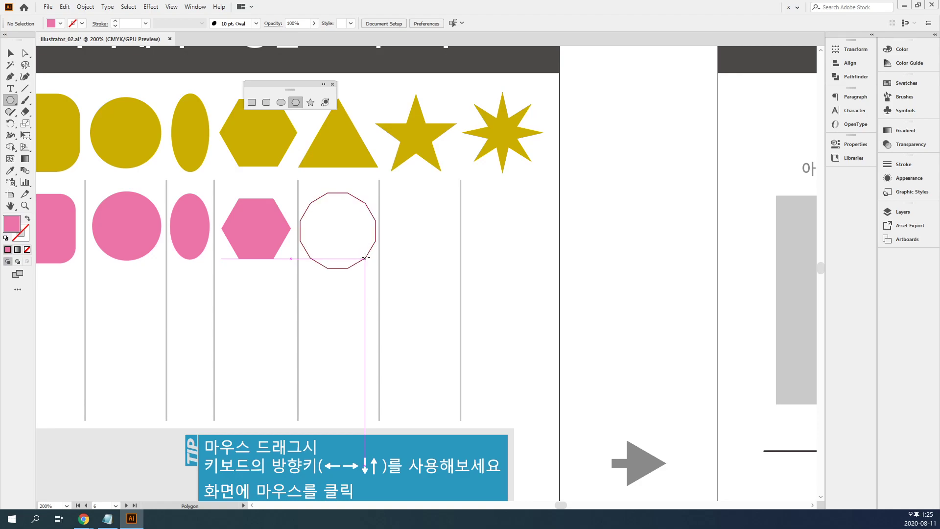
Reduce the polygon being drawn below the gold triangle to three sides.
{"action": "key", "text": "Down"}
{"action": "key", "text": "Down"}
{"action": "key", "text": "Down"}
{"action": "key", "text": "Down"}
{"action": "key", "text": "Down"}
{"action": "left_click_drag", "start_coordinate": [365, 257], "coordinate": [365, 257]}
{"action": "key", "text": "Down"}
{"action": "key", "text": "Down"}
{"action": "key", "text": "Down"}
{"action": "key", "text": "Down"}
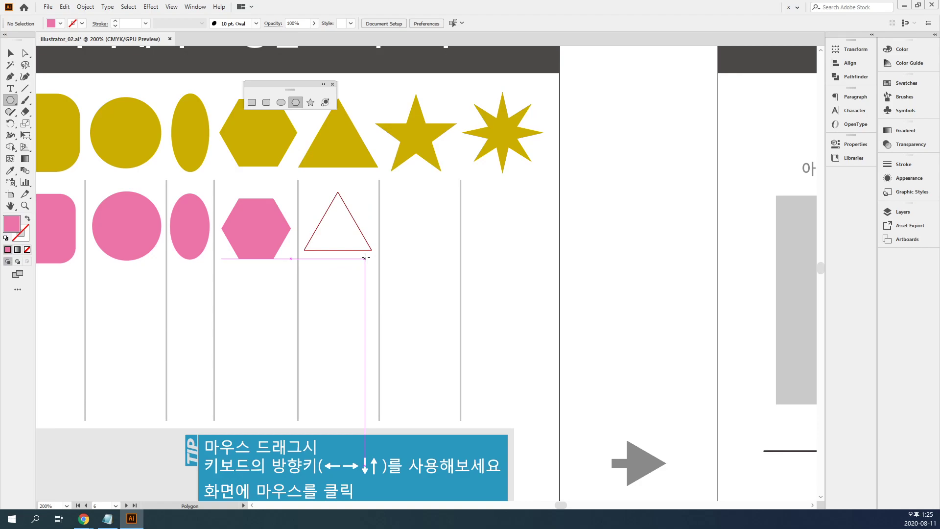
Vary the side count again, finish a triangle about 18.4 by 15.9 mm below the gold triangle, and delete it.
{"action": "key", "text": "Up"}
{"action": "left_click_drag", "start_coordinate": [365, 257], "coordinate": [366, 258]}
{"action": "key", "text": "Up"}
{"action": "key", "text": "Down"}
{"action": "key", "text": "Down"}
{"action": "left_click_drag", "start_coordinate": [365, 257], "coordinate": [351, 240]}
{"action": "key", "text": "v"}
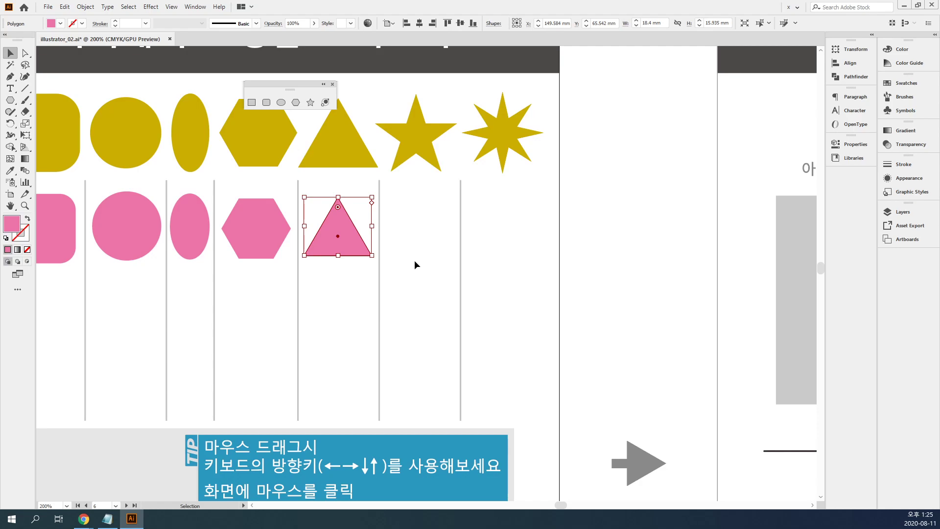
{"action": "key", "text": "Delete"}
Start a new polygon below the gold triangle and raise its number of sides to eight.
{"action": "left_click", "coordinate": [296, 103]}
{"action": "left_click_drag", "start_coordinate": [321, 208], "coordinate": [386, 257]}
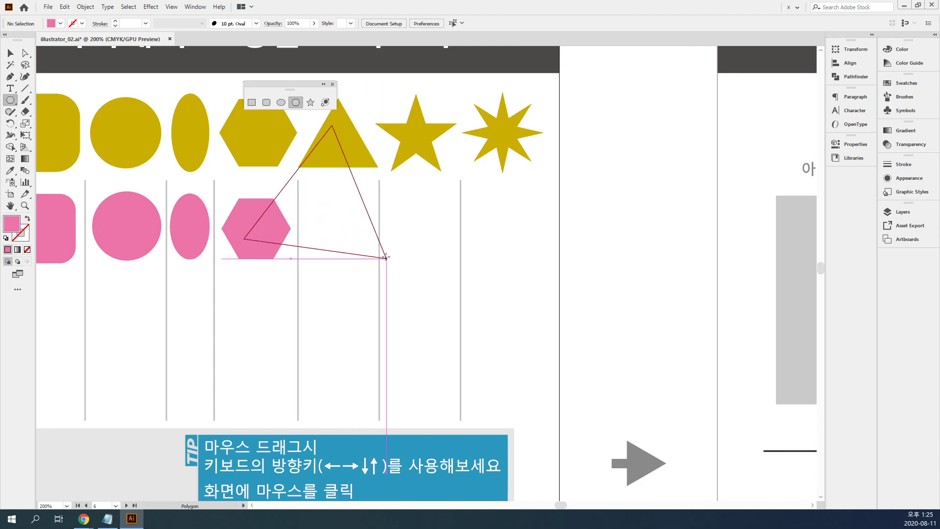
{"action": "key", "text": "Up"}
{"action": "key", "text": "Up"}
{"action": "key", "text": "Up"}
{"action": "key", "text": "Up"}
{"action": "key", "text": "Up"}
{"action": "left_click_drag", "start_coordinate": [385, 257], "coordinate": [378, 279]}
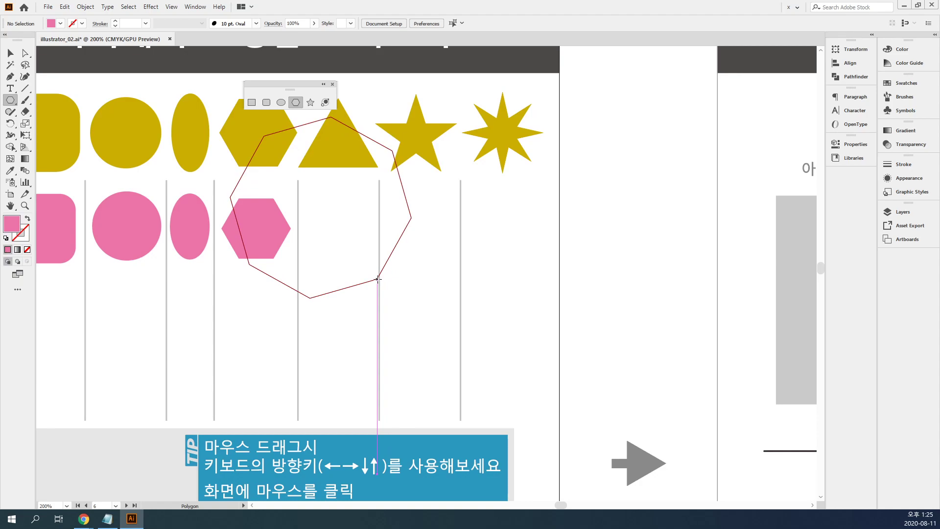
Lower the side count of the octagon being drawn until it is a triangle.
{"action": "key", "text": "Down"}
{"action": "key", "text": "Down"}
{"action": "key", "text": "Down"}
{"action": "key", "text": "Down"}
{"action": "left_click_drag", "start_coordinate": [378, 279], "coordinate": [377, 279]}
{"action": "key", "text": "Down"}
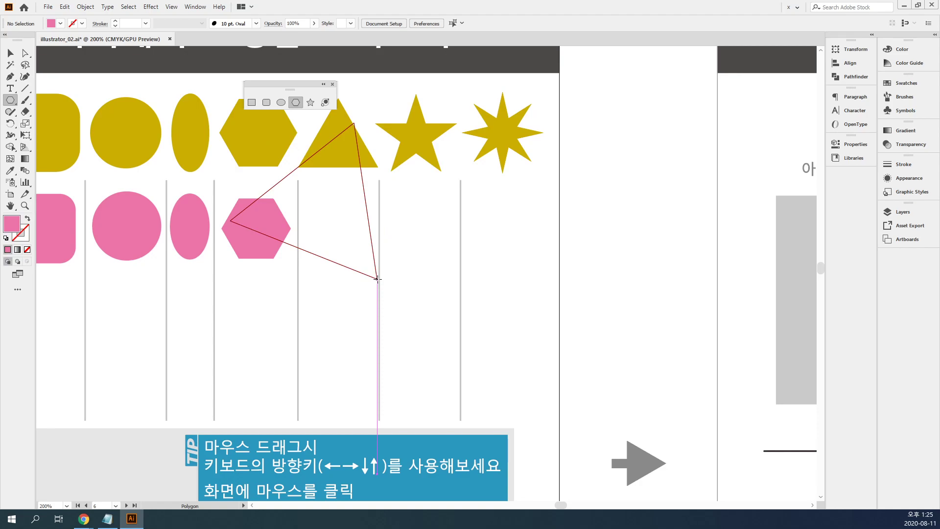
Level the triangle, finish it at about 19.3 by 16.7 mm below the gold triangle and deselect it.
{"action": "left_click_drag", "start_coordinate": [378, 279], "coordinate": [386, 237]}
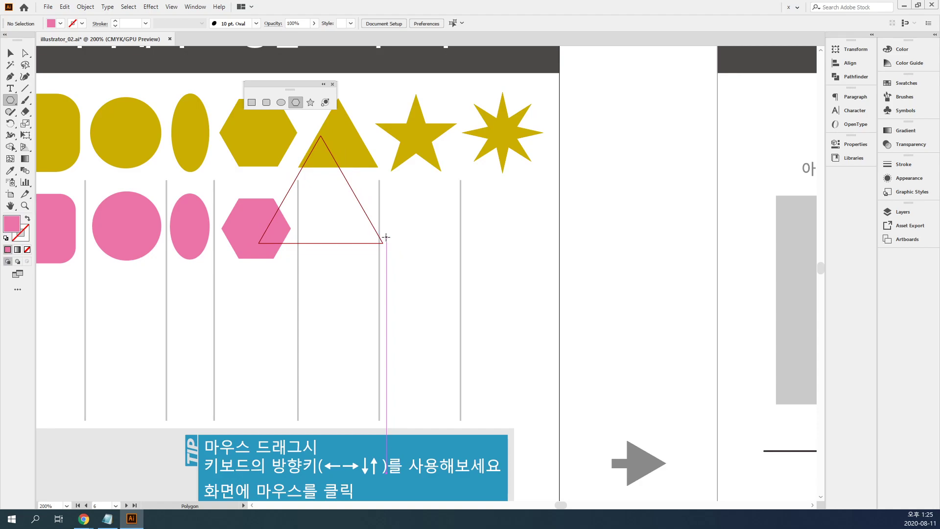
{"action": "left_click_drag", "start_coordinate": [386, 237], "coordinate": [407, 272]}
{"action": "key", "text": "Up"}
{"action": "key", "text": "Up"}
{"action": "key", "text": "Down"}
{"action": "key", "text": "Down"}
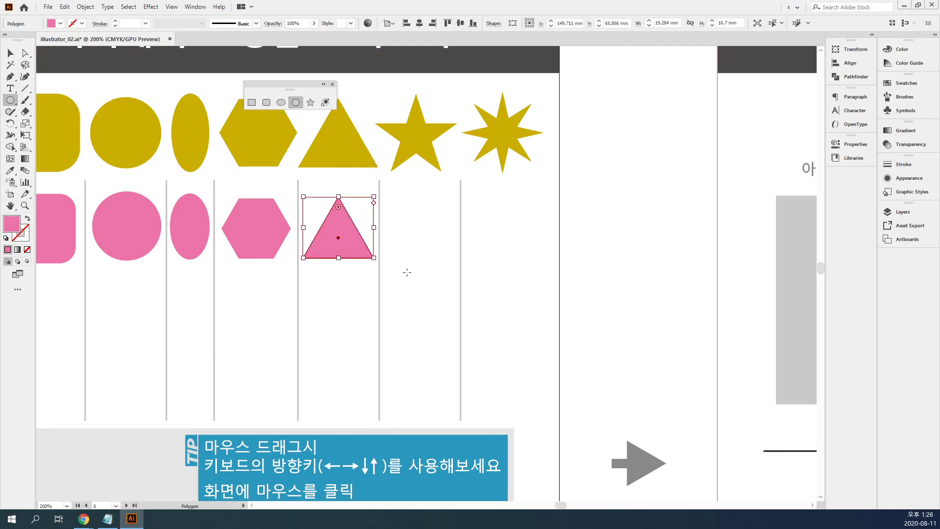
{"action": "key", "text": "v"}
{"action": "left_click", "coordinate": [467, 277]}
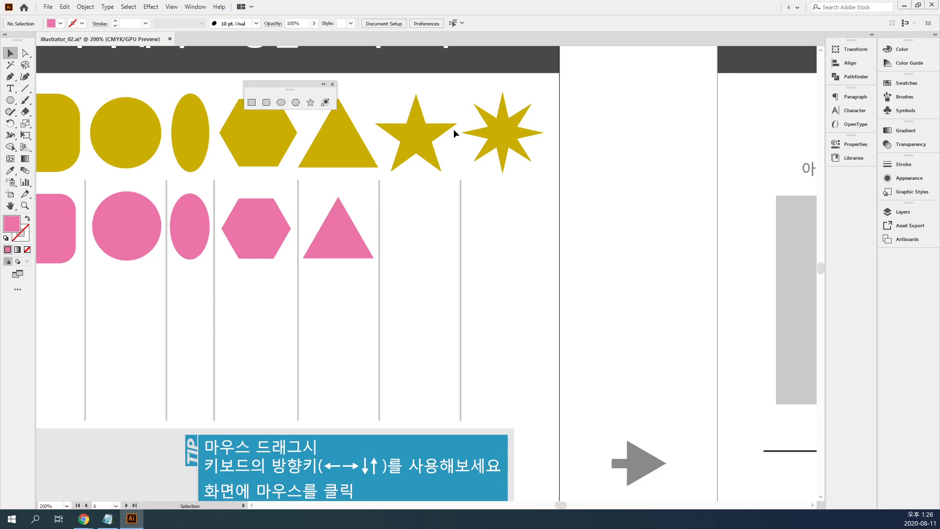
Draw an upright five-pointed pink star about 20.2 by 19.2 mm with straight-aligned arms below the gold five-pointed star.
{"action": "left_click", "coordinate": [311, 103]}
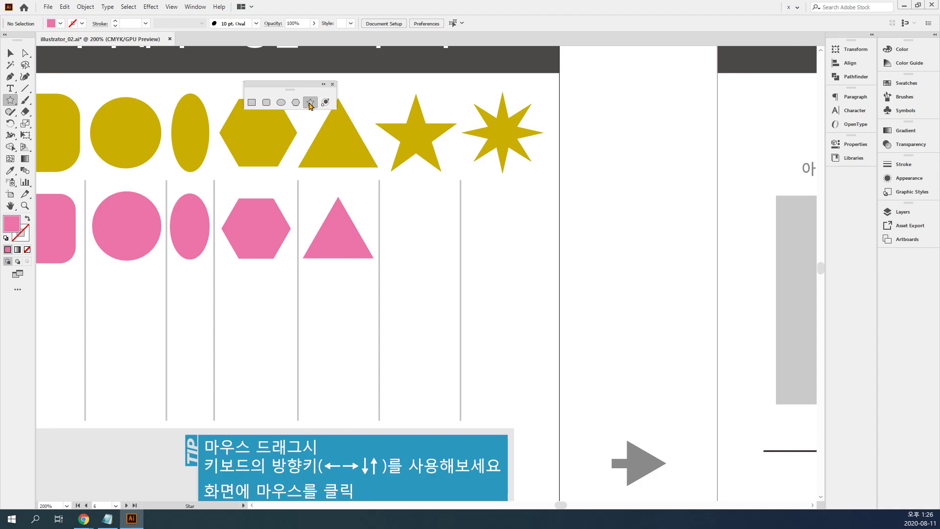
{"action": "left_click_drag", "start_coordinate": [418, 231], "coordinate": [465, 283]}
{"action": "left_click_drag", "start_coordinate": [457, 278], "coordinate": [451, 259]}
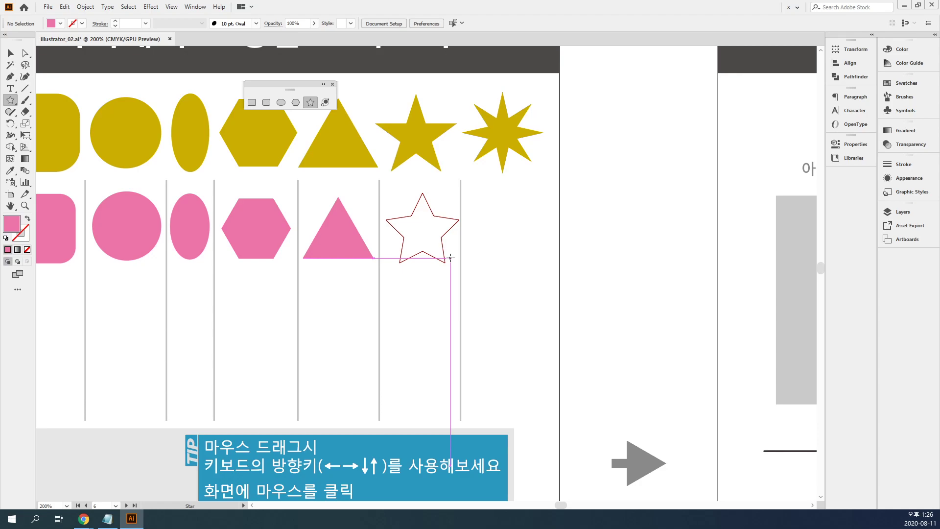
{"action": "mouse_move", "coordinate": [451, 258]}
{"action": "left_mouse_down"}
{"action": "mouse_move", "coordinate": [473, 289]}
{"action": "mouse_move", "coordinate": [454, 251]}
{"action": "left_mouse_up"}
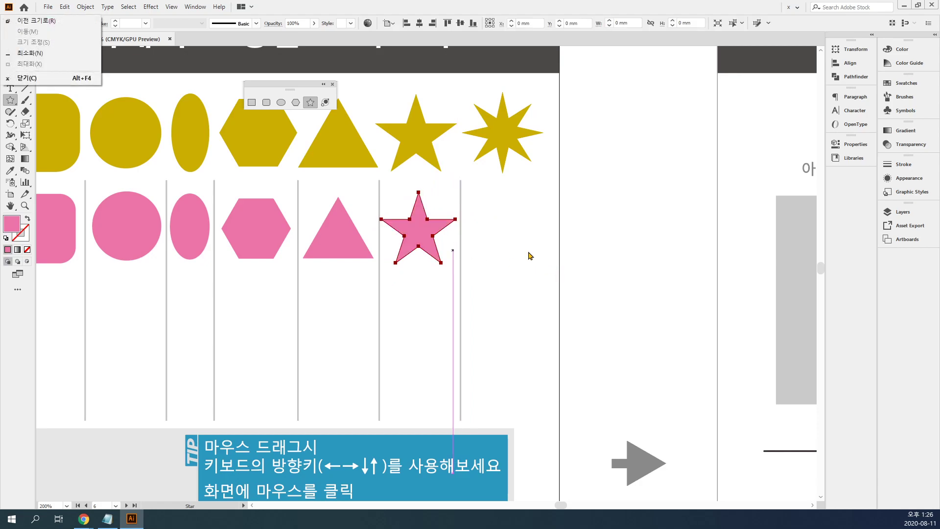
{"action": "key", "text": "ctrl"}
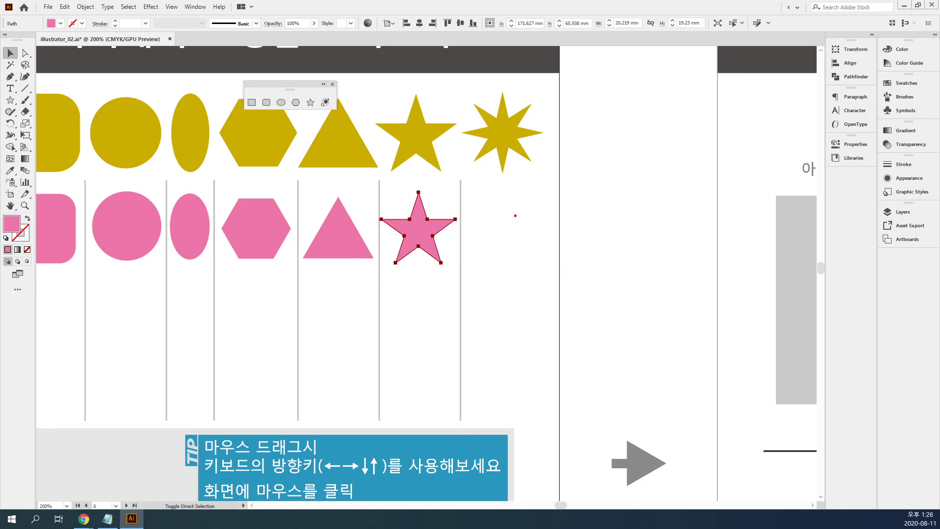
{"action": "mouse_move", "coordinate": [625, 169]}
{"action": "left_mouse_down"}
{"action": "mouse_move", "coordinate": [612, 194]}
{"action": "mouse_move", "coordinate": [583, 196]}
{"action": "mouse_move", "coordinate": [615, 203]}
{"action": "mouse_move", "coordinate": [613, 239]}
{"action": "mouse_move", "coordinate": [627, 205]}
{"action": "mouse_move", "coordinate": [646, 235]}
{"action": "mouse_move", "coordinate": [643, 206]}
{"action": "mouse_move", "coordinate": [676, 203]}
{"action": "mouse_move", "coordinate": [636, 190]}
{"action": "mouse_move", "coordinate": [630, 165]}
{"action": "left_mouse_up"}
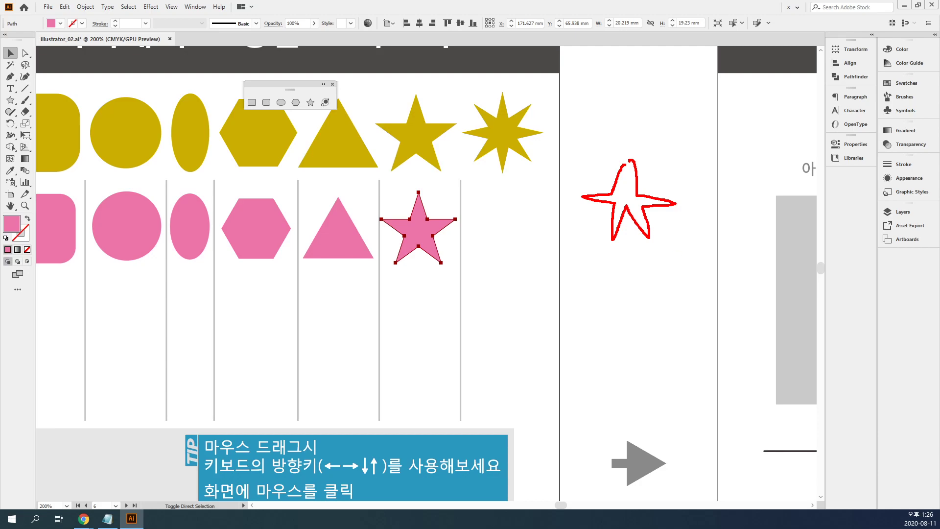
{"action": "mouse_move", "coordinate": [652, 140]}
{"action": "left_mouse_down"}
{"action": "mouse_move", "coordinate": [550, 219]}
{"action": "mouse_move", "coordinate": [690, 202]}
{"action": "mouse_move", "coordinate": [633, 186]}
{"action": "mouse_move", "coordinate": [576, 144]}
{"action": "mouse_move", "coordinate": [620, 254]}
{"action": "mouse_move", "coordinate": [657, 134]}
{"action": "left_mouse_up"}
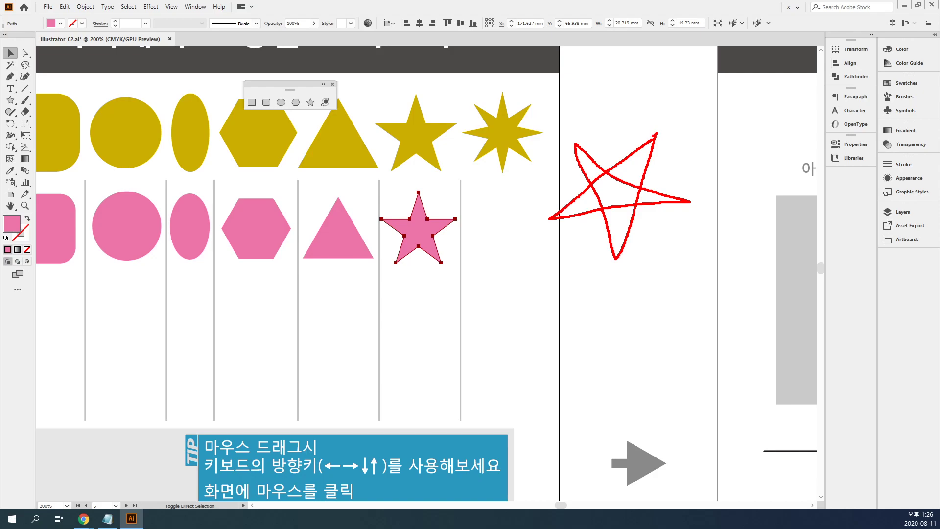
{"action": "mouse_move", "coordinate": [393, 144]}
{"action": "left_mouse_down"}
{"action": "mouse_move", "coordinate": [420, 114]}
{"action": "mouse_move", "coordinate": [441, 155]}
{"action": "mouse_move", "coordinate": [410, 129]}
{"action": "left_mouse_up"}
{"action": "key", "text": "ctrl+z"}
{"action": "left_click_drag", "start_coordinate": [371, 218], "coordinate": [473, 216]}
{"action": "left_click_drag", "start_coordinate": [415, 181], "coordinate": [454, 265]}
{"action": "left_click_drag", "start_coordinate": [473, 213], "coordinate": [384, 270]}
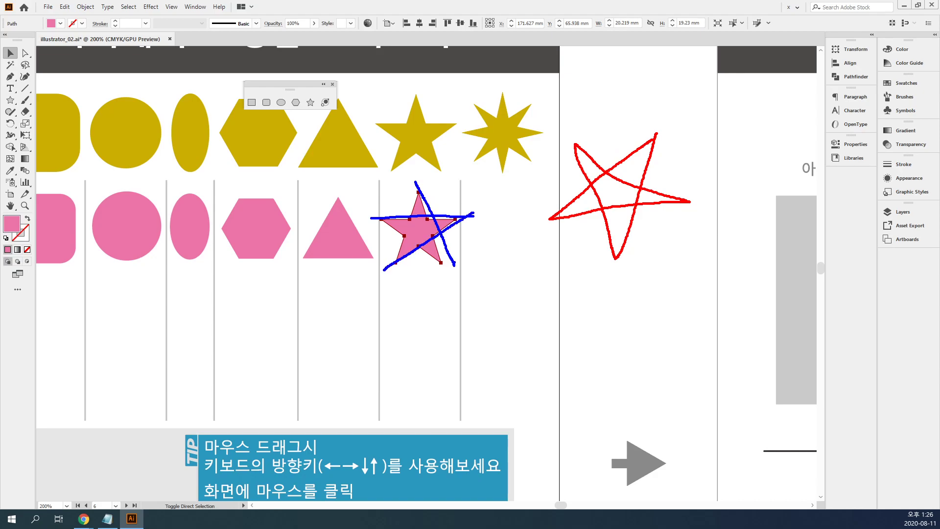
{"action": "left_click_drag", "start_coordinate": [373, 219], "coordinate": [469, 278]}
{"action": "left_click_drag", "start_coordinate": [430, 165], "coordinate": [375, 283]}
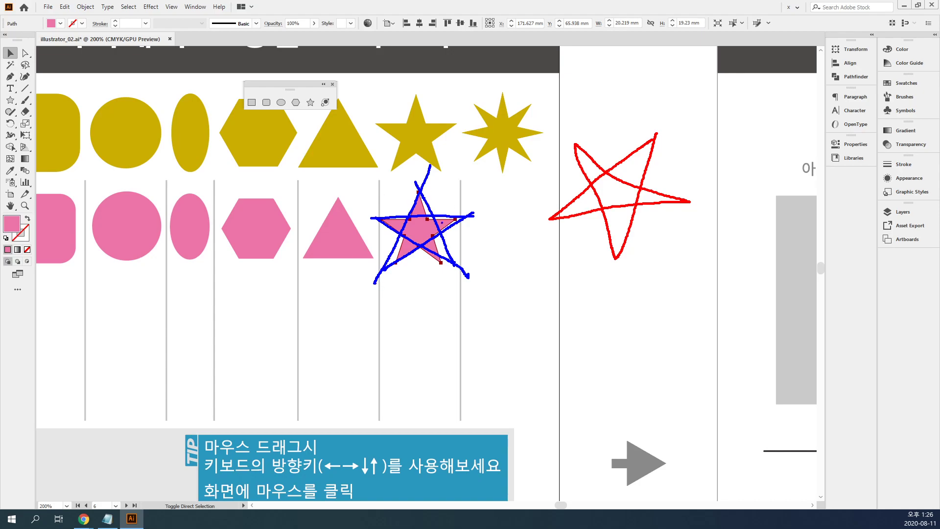
{"action": "left_click_drag", "start_coordinate": [308, 97], "coordinate": [331, 84]}
{"action": "key", "text": "Escape"}
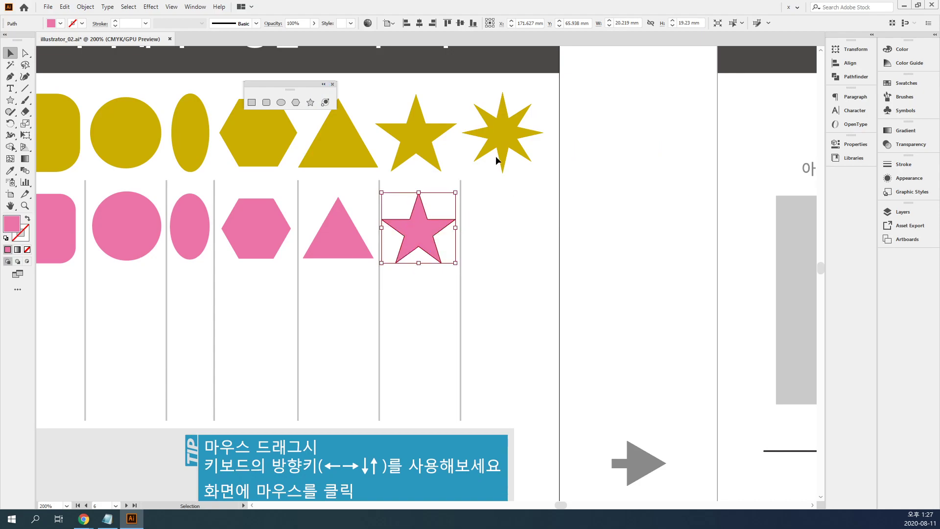
Draw an upright eight-pointed pink star about 26.4 mm across with straight-aligned arms below the gold eight-pointed star.
{"action": "left_click", "coordinate": [493, 137]}
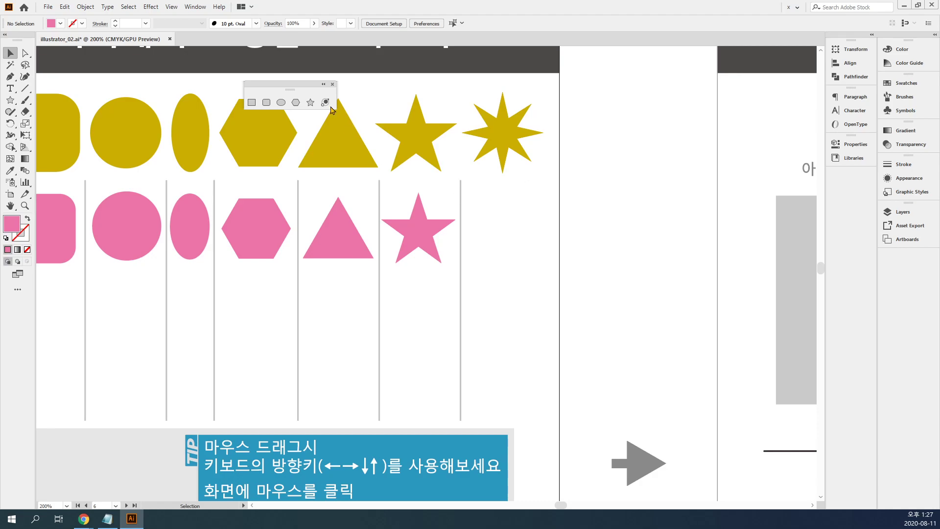
{"action": "left_click", "coordinate": [310, 101]}
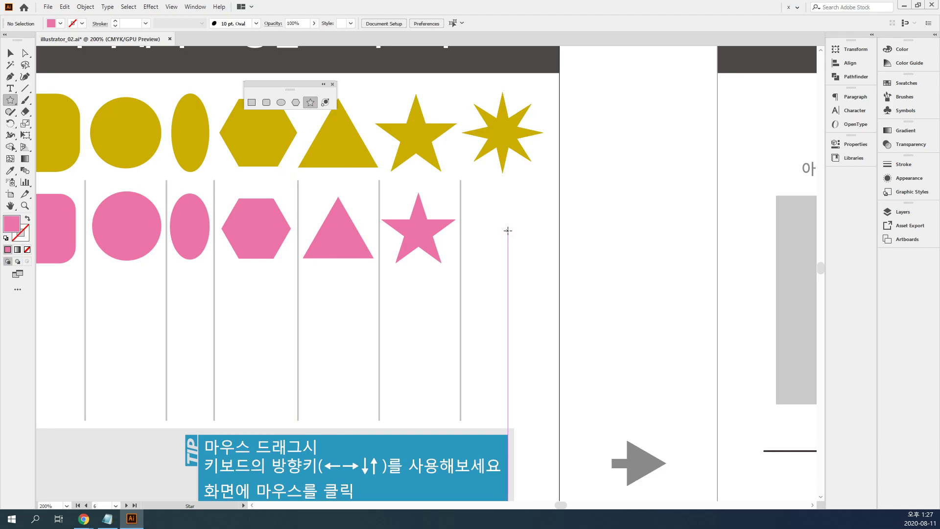
{"action": "left_click_drag", "start_coordinate": [508, 230], "coordinate": [555, 273]}
{"action": "key", "text": "Up"}
{"action": "key", "text": "Up"}
{"action": "key", "text": "Up"}
{"action": "key", "text": "Up"}
{"action": "key", "text": "Down"}
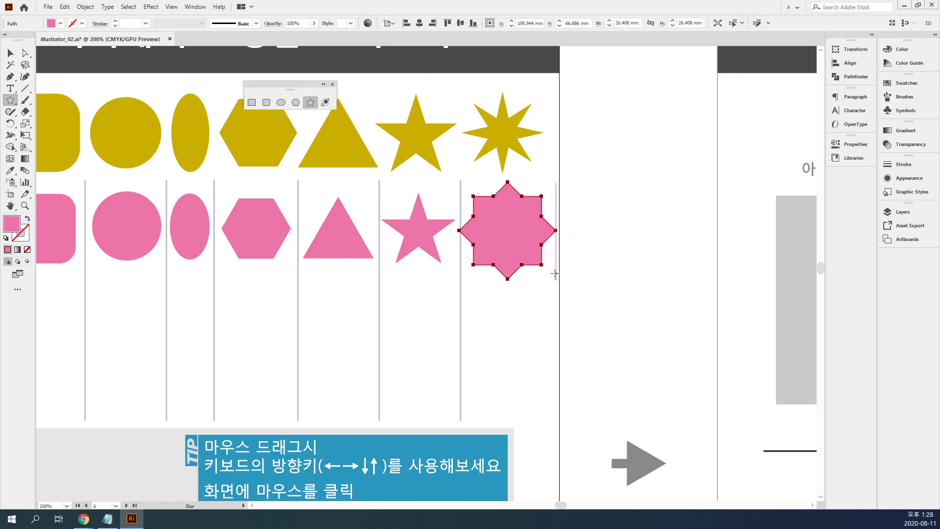
{"action": "key", "text": "ctrl"}
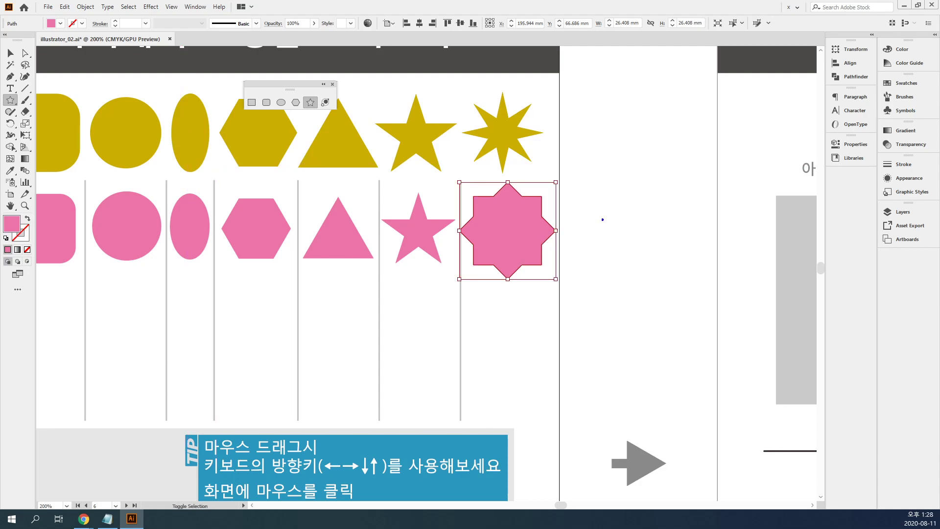
{"action": "left_click_drag", "start_coordinate": [465, 197], "coordinate": [557, 197]}
{"action": "left_click_drag", "start_coordinate": [500, 179], "coordinate": [575, 233]}
{"action": "left_click_drag", "start_coordinate": [540, 181], "coordinate": [545, 289]}
{"action": "left_click_drag", "start_coordinate": [569, 223], "coordinate": [509, 294]}
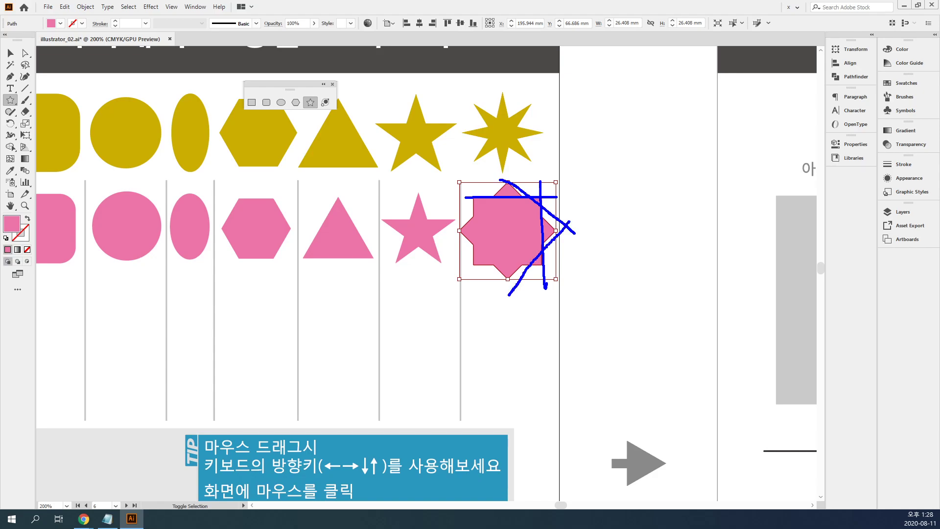
{"action": "left_click_drag", "start_coordinate": [563, 263], "coordinate": [450, 268]}
{"action": "mouse_move", "coordinate": [511, 291]}
{"action": "left_mouse_down"}
{"action": "mouse_move", "coordinate": [510, 276]}
{"action": "mouse_move", "coordinate": [448, 210]}
{"action": "left_mouse_up"}
{"action": "left_click_drag", "start_coordinate": [475, 163], "coordinate": [470, 294]}
{"action": "left_click_drag", "start_coordinate": [512, 169], "coordinate": [429, 254]}
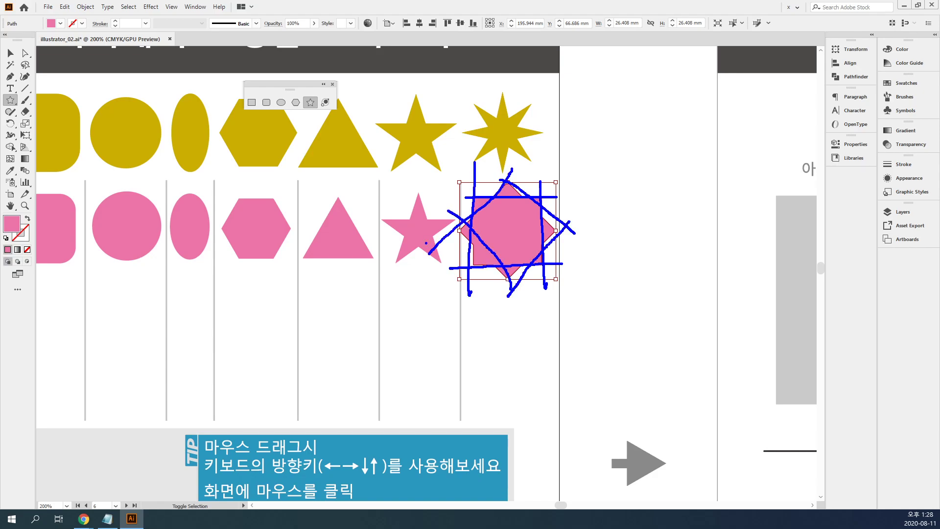
{"action": "left_click_drag", "start_coordinate": [370, 215], "coordinate": [456, 215]}
{"action": "mouse_move", "coordinate": [420, 183]}
{"action": "left_mouse_down"}
{"action": "mouse_move", "coordinate": [446, 276]}
{"action": "mouse_move", "coordinate": [430, 188]}
{"action": "mouse_move", "coordinate": [389, 288]}
{"action": "left_mouse_up"}
{"action": "left_click_drag", "start_coordinate": [375, 220], "coordinate": [446, 277]}
{"action": "left_click_drag", "start_coordinate": [373, 283], "coordinate": [468, 215]}
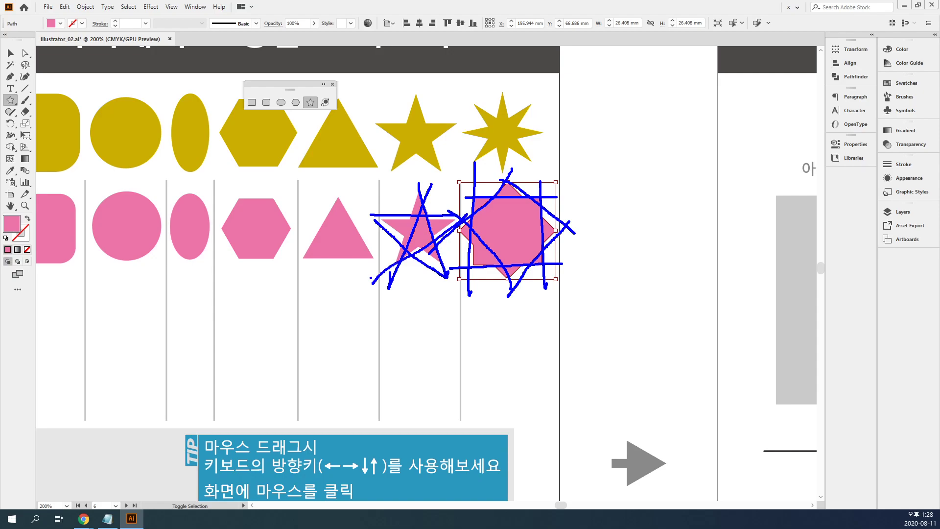
{"action": "key", "text": "Escape"}
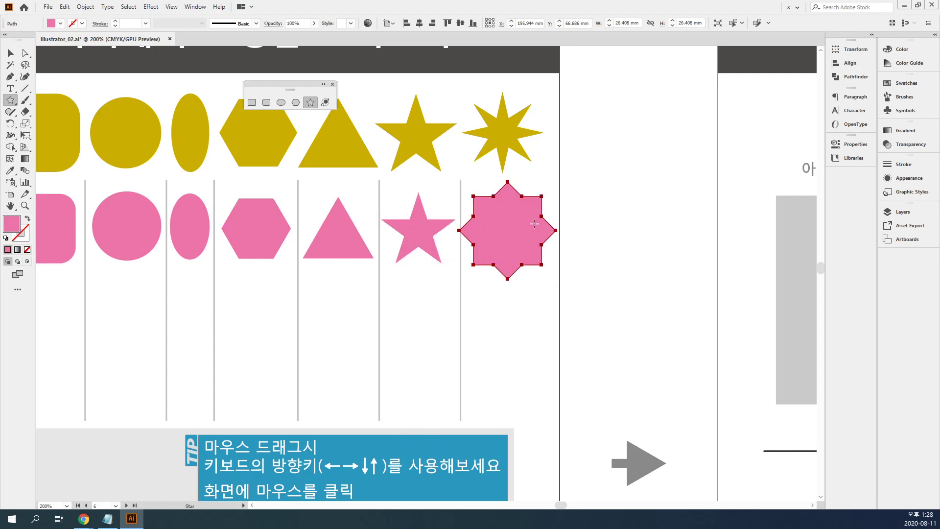
Delete the eight-pointed pink star and try one about 23.9 mm across with its inner radius collapsed to hairline arms.
{"action": "key", "text": "Delete"}
{"action": "left_click_drag", "start_coordinate": [507, 231], "coordinate": [534, 253]}
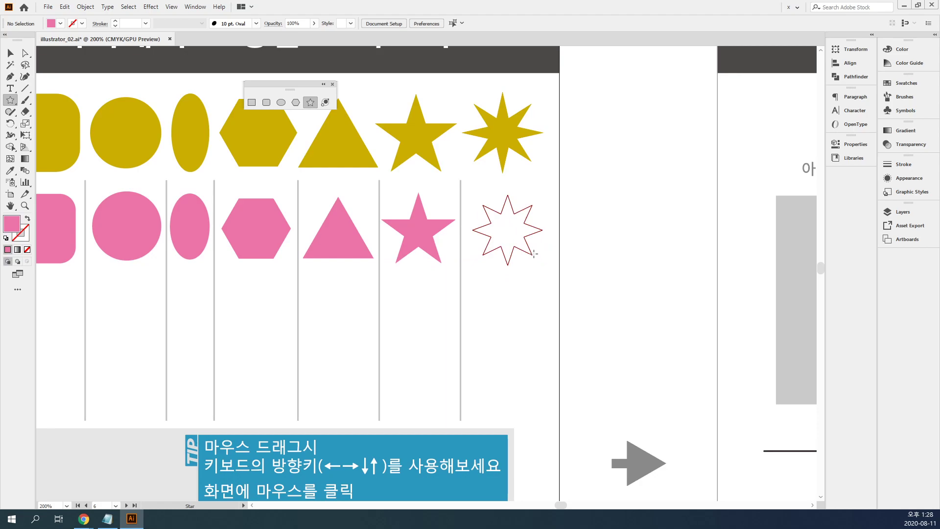
{"action": "left_click_drag", "start_coordinate": [534, 253], "coordinate": [595, 247]}
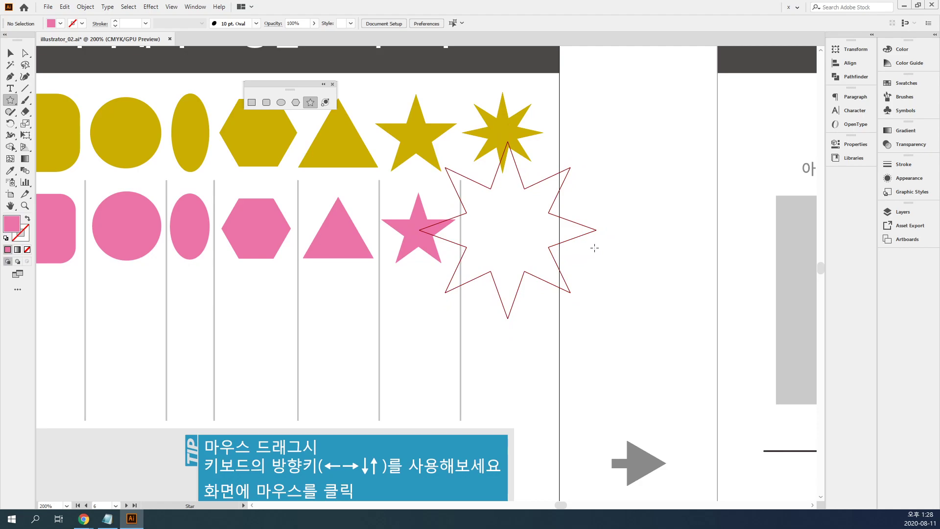
{"action": "left_click_drag", "start_coordinate": [610, 252], "coordinate": [592, 234]}
{"action": "left_click_drag", "start_coordinate": [530, 205], "coordinate": [547, 285]}
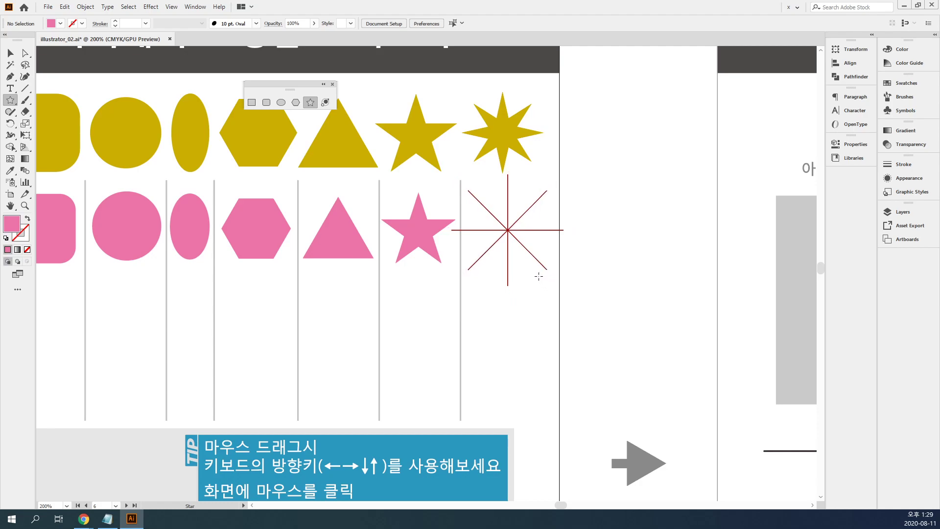
{"action": "mouse_move", "coordinate": [539, 277]}
{"action": "left_mouse_down"}
{"action": "mouse_move", "coordinate": [659, 374]}
{"action": "mouse_move", "coordinate": [609, 315]}
{"action": "mouse_move", "coordinate": [530, 267]}
{"action": "mouse_move", "coordinate": [619, 336]}
{"action": "mouse_move", "coordinate": [525, 269]}
{"action": "mouse_move", "coordinate": [602, 325]}
{"action": "mouse_move", "coordinate": [531, 277]}
{"action": "mouse_move", "coordinate": [598, 319]}
{"action": "mouse_move", "coordinate": [539, 269]}
{"action": "mouse_move", "coordinate": [558, 294]}
{"action": "mouse_move", "coordinate": [589, 312]}
{"action": "mouse_move", "coordinate": [538, 262]}
{"action": "left_mouse_up"}
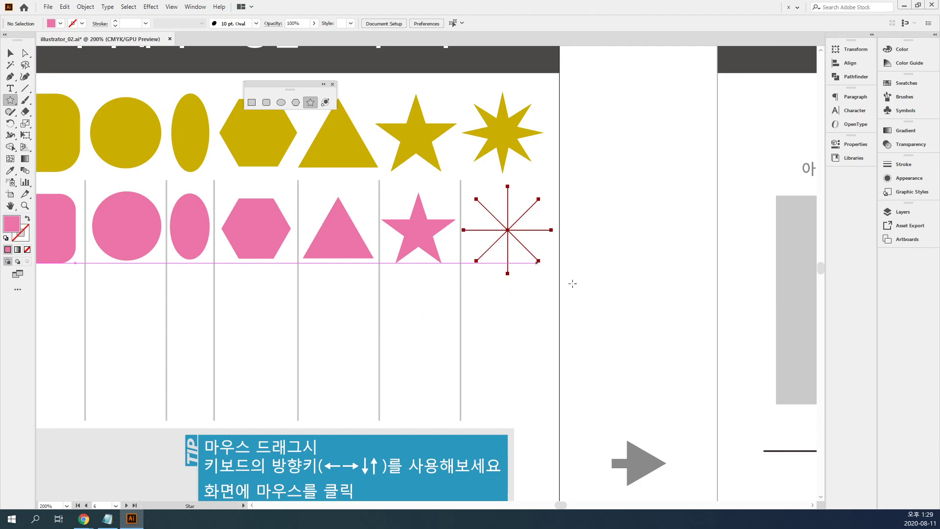
{"action": "key", "text": "v"}
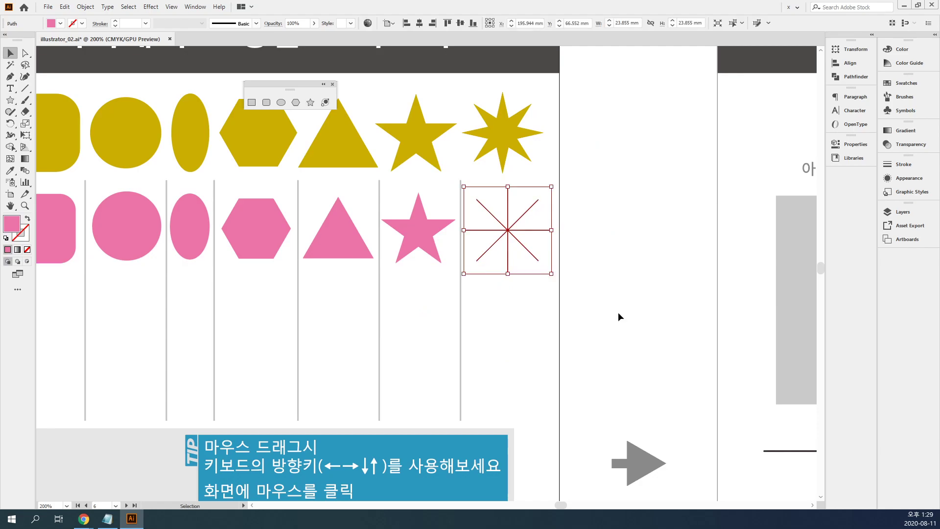
{"action": "left_click", "coordinate": [618, 312]}
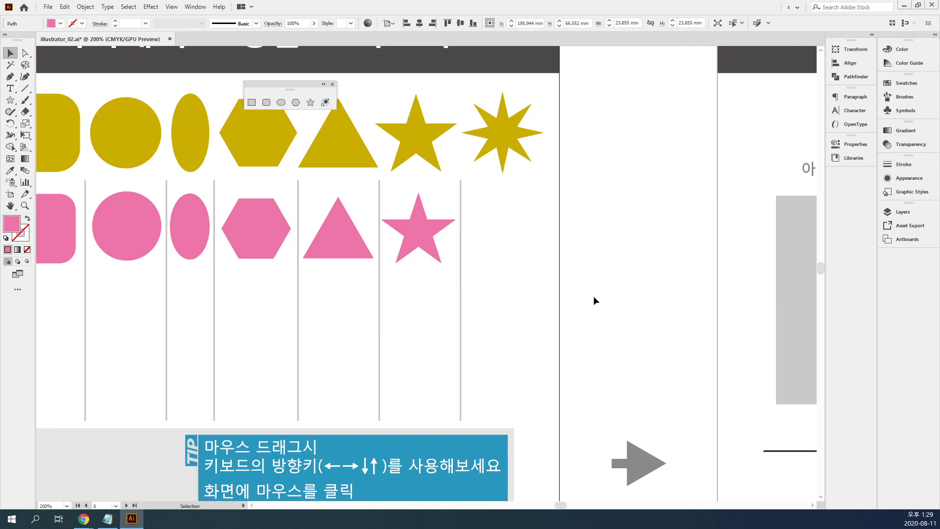
Try drawing a star twice below the gold eight-pointed star and undo both attempts.
{"action": "left_click", "coordinate": [311, 102]}
{"action": "left_click_drag", "start_coordinate": [494, 231], "coordinate": [534, 261]}
{"action": "key", "text": "ctrl+z"}
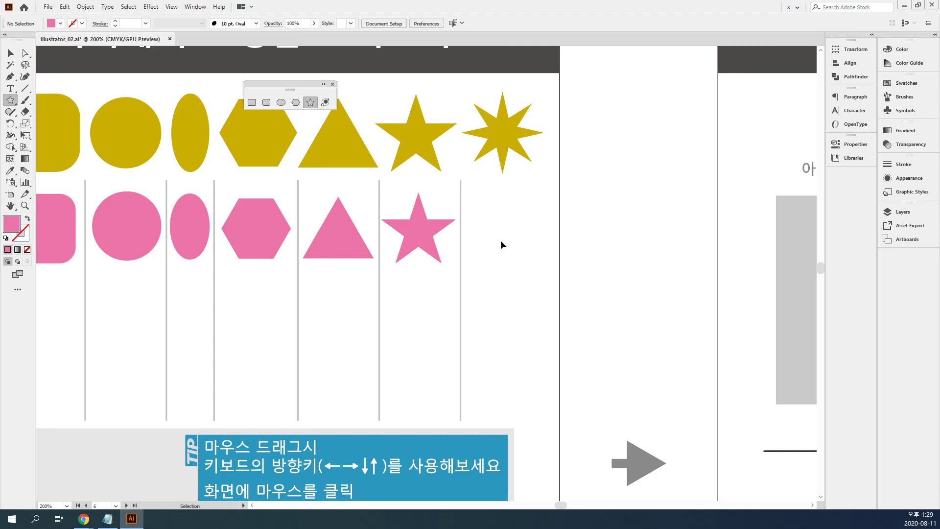
{"action": "left_click_drag", "start_coordinate": [503, 232], "coordinate": [555, 283]}
{"action": "key", "text": "ctrl+z"}
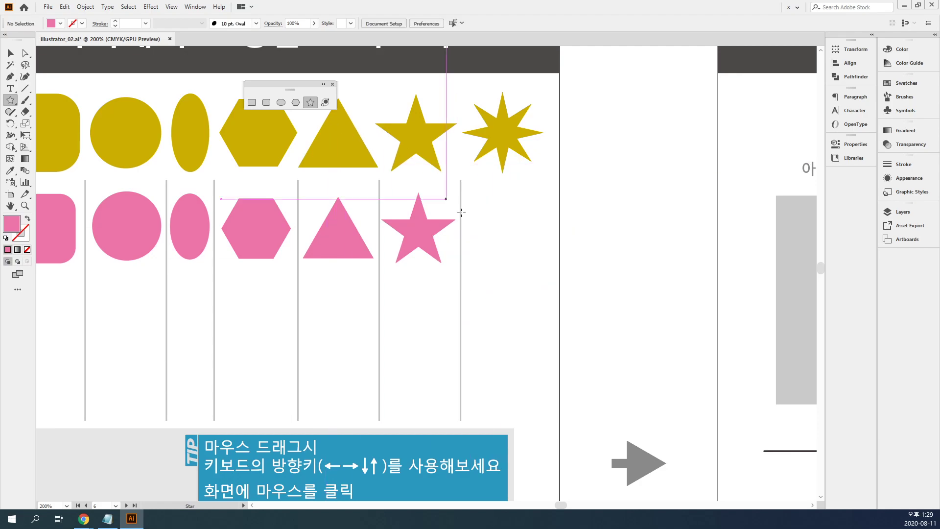
Draw an upright eight-pointed pink star about 22.3 mm across below the gold one and undo it.
{"action": "left_click_drag", "start_coordinate": [507, 228], "coordinate": [551, 277]}
{"action": "mouse_move", "coordinate": [524, 251]}
{"action": "left_mouse_down"}
{"action": "mouse_move", "coordinate": [560, 282]}
{"action": "mouse_move", "coordinate": [534, 261]}
{"action": "left_mouse_up"}
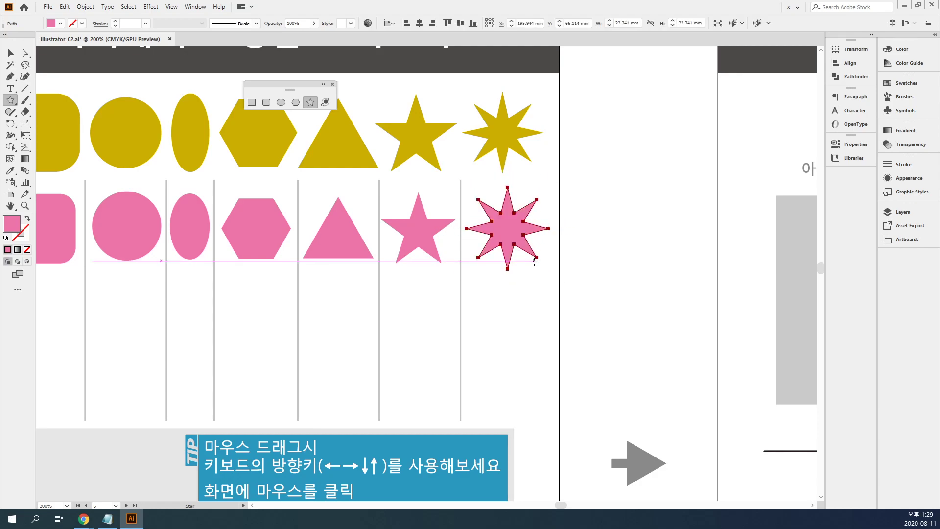
{"action": "key", "text": "ctrl+z"}
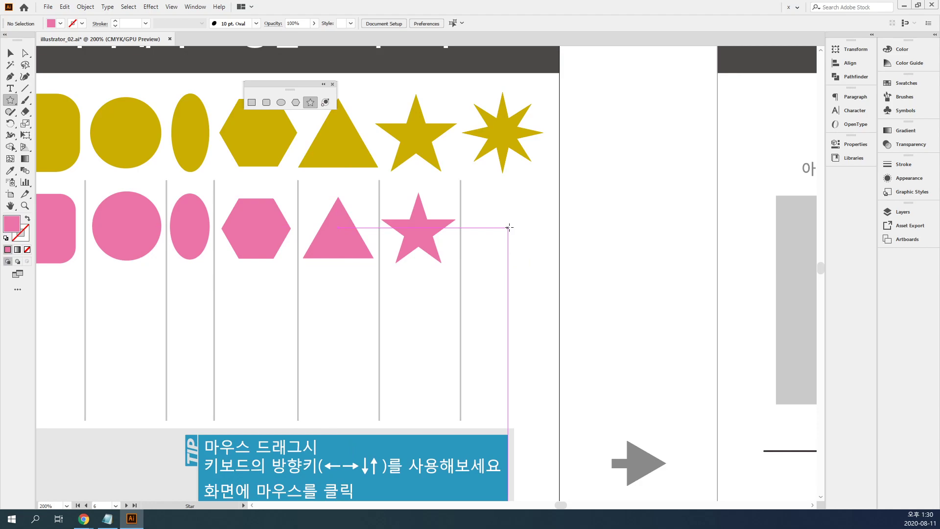
Try two eight-pointed stars with long narrow arms, one oversized and one about 25.8 mm across, undoing each.
{"action": "left_click_drag", "start_coordinate": [509, 227], "coordinate": [674, 357]}
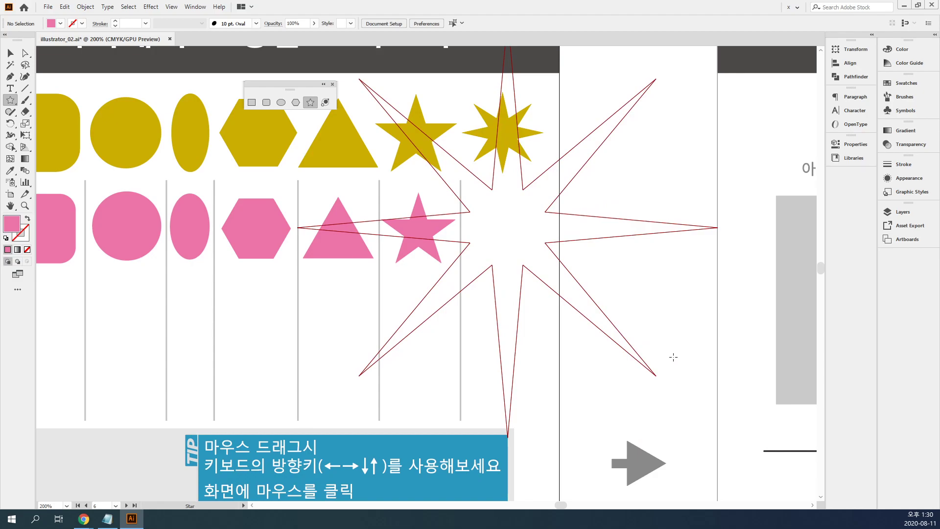
{"action": "left_click_drag", "start_coordinate": [673, 357], "coordinate": [673, 357]}
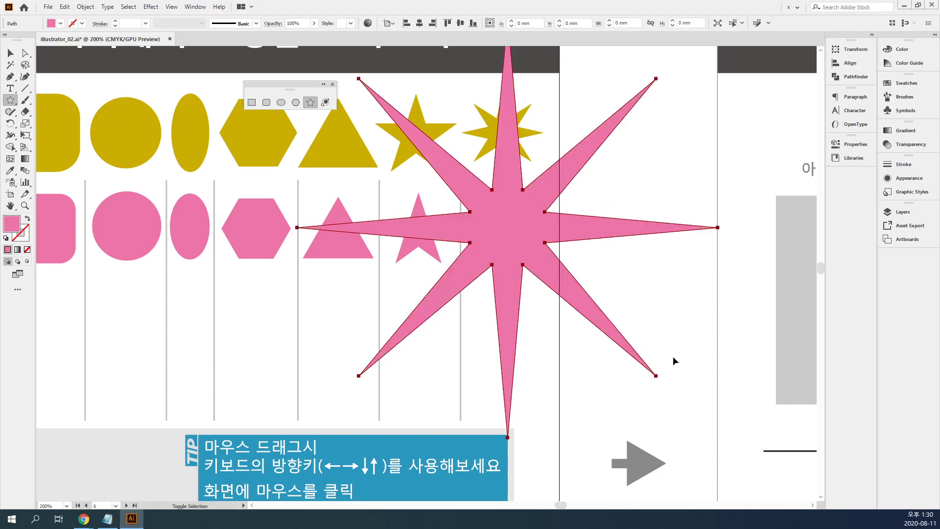
{"action": "key", "text": "ctrl+z"}
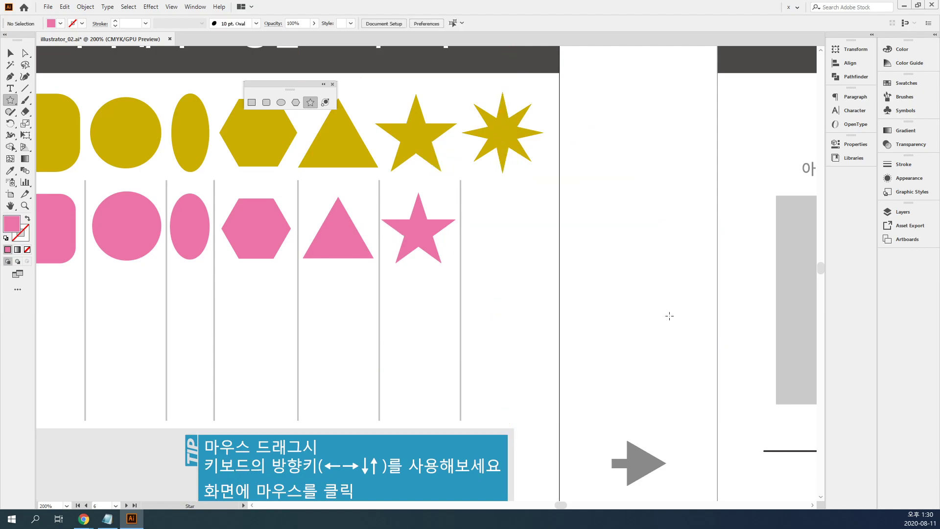
{"action": "left_click_drag", "start_coordinate": [508, 227], "coordinate": [545, 258]}
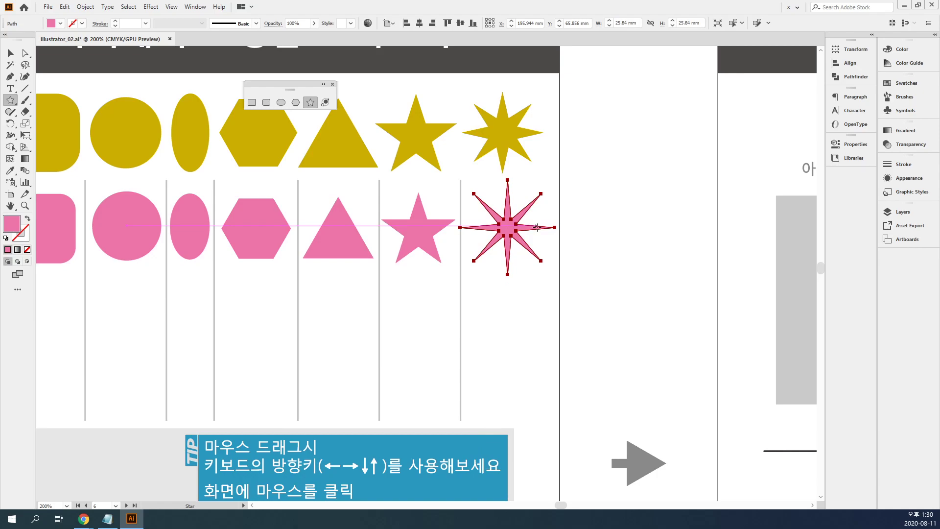
{"action": "key", "text": "ctrl+z"}
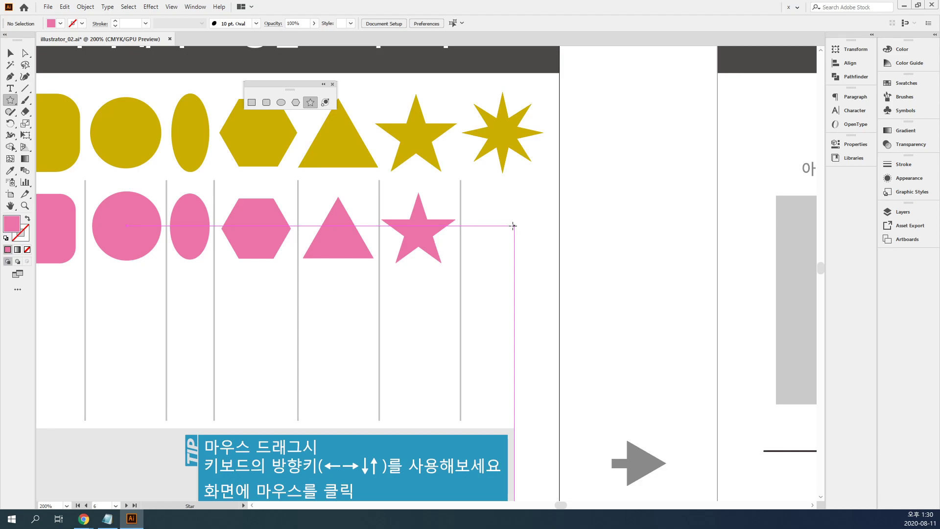
Draw an upright eight-armed star with hairline arms below the gold eight-pointed star, deselect it, and delete it.
{"action": "left_click_drag", "start_coordinate": [514, 226], "coordinate": [550, 246]}
{"action": "key", "text": "v"}
{"action": "left_click", "coordinate": [633, 257]}
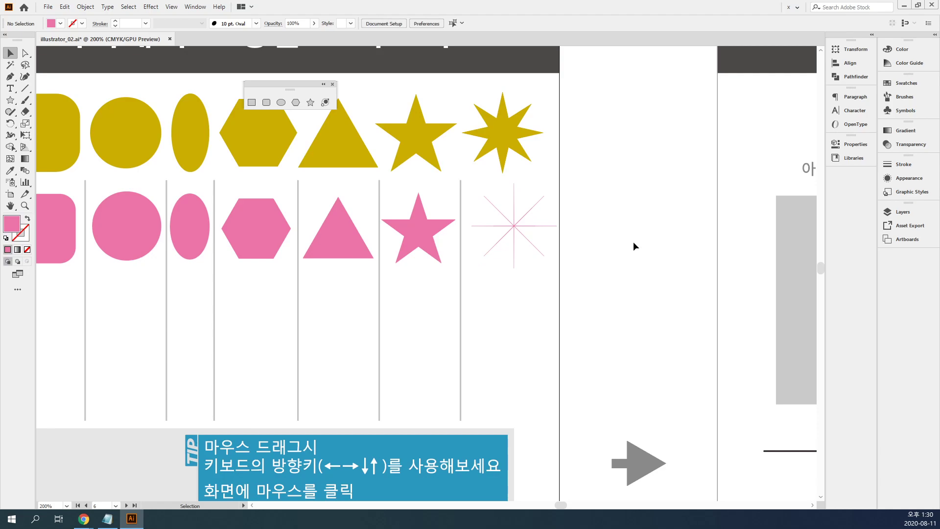
{"action": "left_click_drag", "start_coordinate": [616, 275], "coordinate": [499, 203]}
{"action": "key", "text": "Delete"}
Scatter hairline eight-armed starbursts of varied sizes and rotations over and around the five-pointed and eight-pointed star columns.
{"action": "left_click", "coordinate": [311, 102]}
{"action": "left_click_drag", "start_coordinate": [496, 234], "coordinate": [549, 249]}
{"action": "left_click_drag", "start_coordinate": [569, 207], "coordinate": [599, 226]}
{"action": "left_click_drag", "start_coordinate": [578, 158], "coordinate": [637, 199]}
{"action": "left_click_drag", "start_coordinate": [660, 238], "coordinate": [695, 269]}
{"action": "left_click_drag", "start_coordinate": [582, 286], "coordinate": [618, 317]}
{"action": "left_click_drag", "start_coordinate": [569, 325], "coordinate": [598, 348]}
{"action": "mouse_move", "coordinate": [530, 288]}
{"action": "left_mouse_down"}
{"action": "mouse_move", "coordinate": [541, 309]}
{"action": "mouse_move", "coordinate": [544, 299]}
{"action": "left_mouse_up"}
{"action": "left_click_drag", "start_coordinate": [505, 203], "coordinate": [534, 234]}
{"action": "left_click_drag", "start_coordinate": [493, 171], "coordinate": [534, 206]}
{"action": "left_click_drag", "start_coordinate": [444, 173], "coordinate": [469, 208]}
{"action": "mouse_move", "coordinate": [424, 209]}
{"action": "left_mouse_down"}
{"action": "mouse_move", "coordinate": [472, 269]}
{"action": "mouse_move", "coordinate": [471, 325]}
{"action": "left_mouse_up"}
{"action": "left_click_drag", "start_coordinate": [435, 343], "coordinate": [484, 370]}
{"action": "left_click_drag", "start_coordinate": [456, 317], "coordinate": [500, 338]}
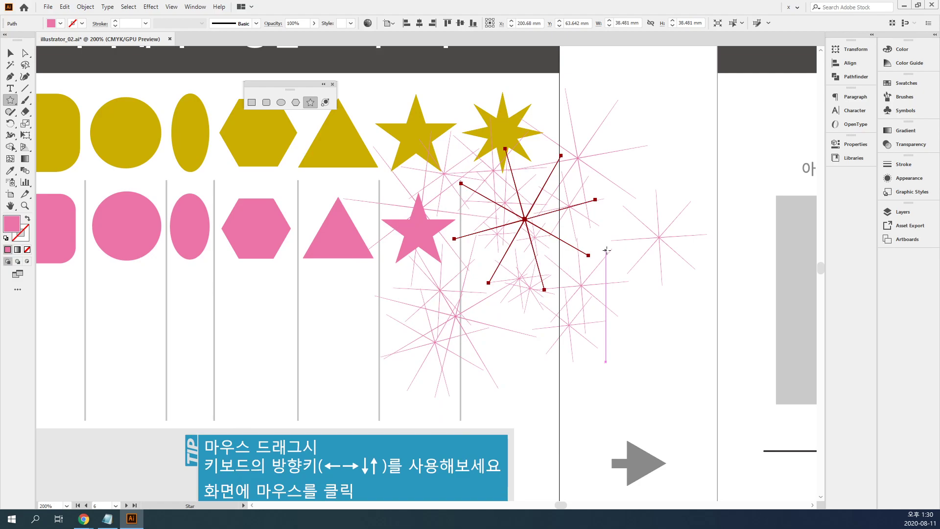
Select all the scattered hairline starbursts and delete them.
{"action": "key", "text": "v"}
{"action": "left_click_drag", "start_coordinate": [671, 340], "coordinate": [474, 164]}
{"action": "key", "text": "Delete"}
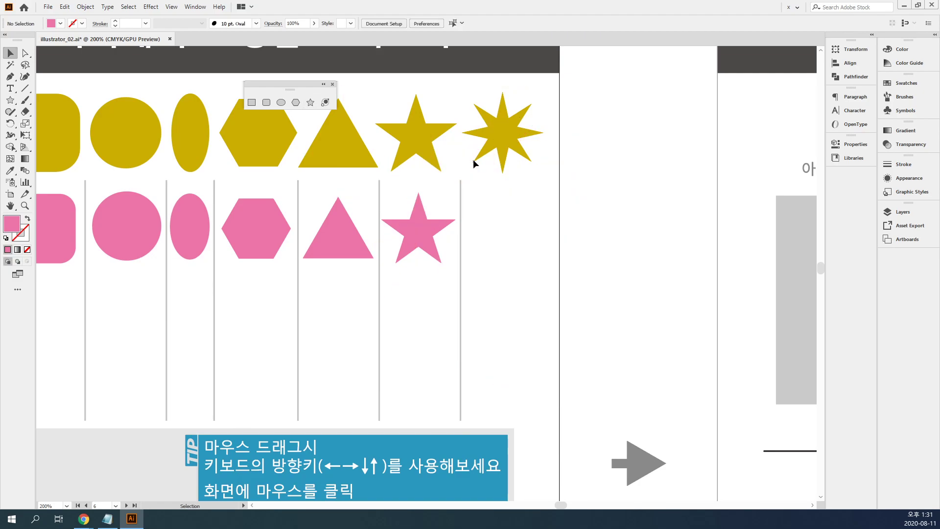
Try an upright eight-pointed star about 22.8 mm across with straight-aligned arms below the gold one and undo it.
{"action": "left_click", "coordinate": [310, 102]}
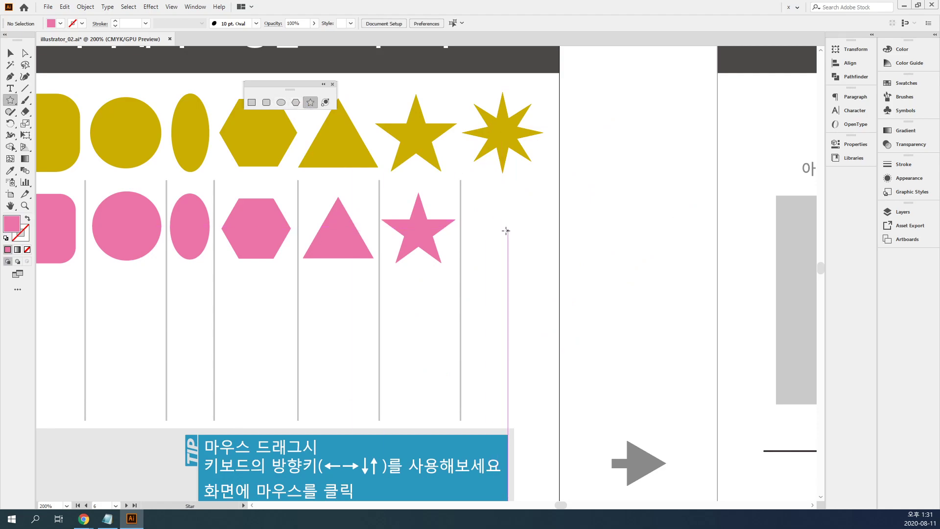
{"action": "left_click_drag", "start_coordinate": [506, 230], "coordinate": [541, 265]}
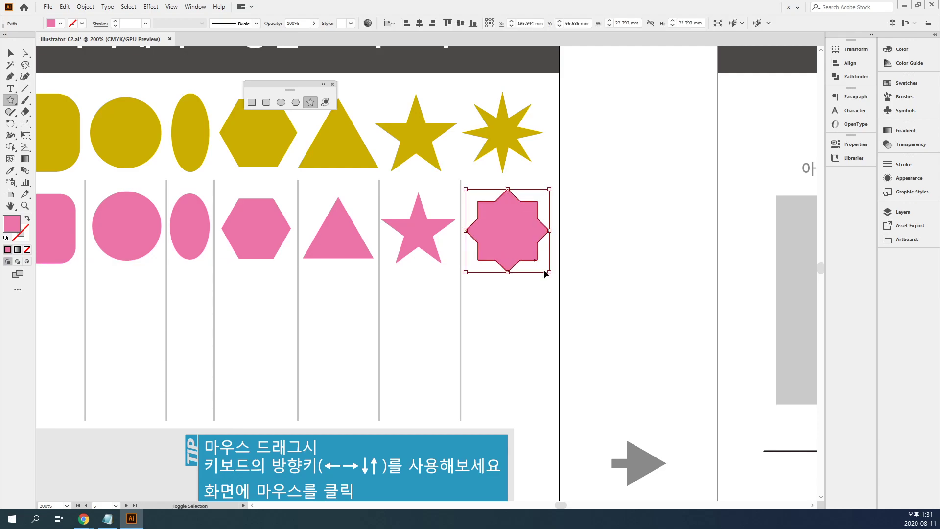
{"action": "key", "text": "ctrl+z"}
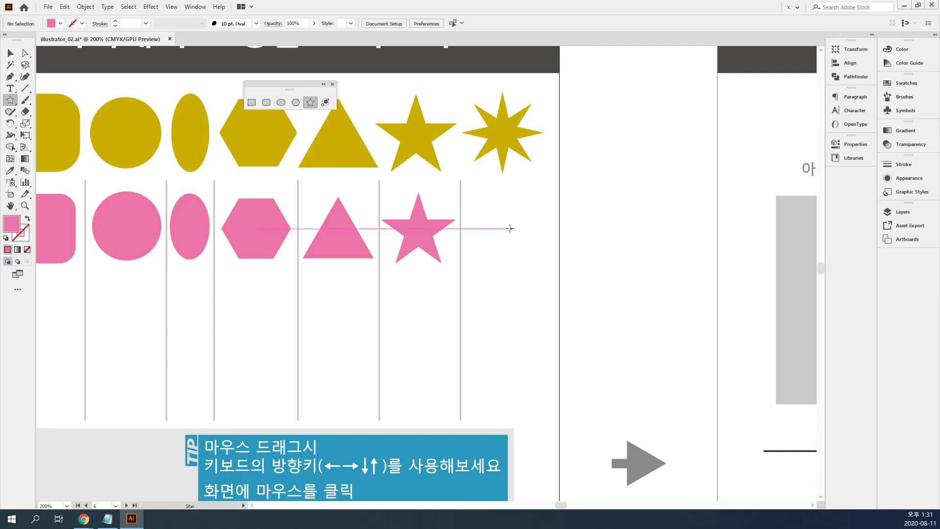
Draw an upright eight-pointed pink star about 24.5 mm across with slender arms below the gold eight-pointed star and deselect it.
{"action": "left_click_drag", "start_coordinate": [507, 228], "coordinate": [548, 246]}
{"action": "key", "text": "v"}
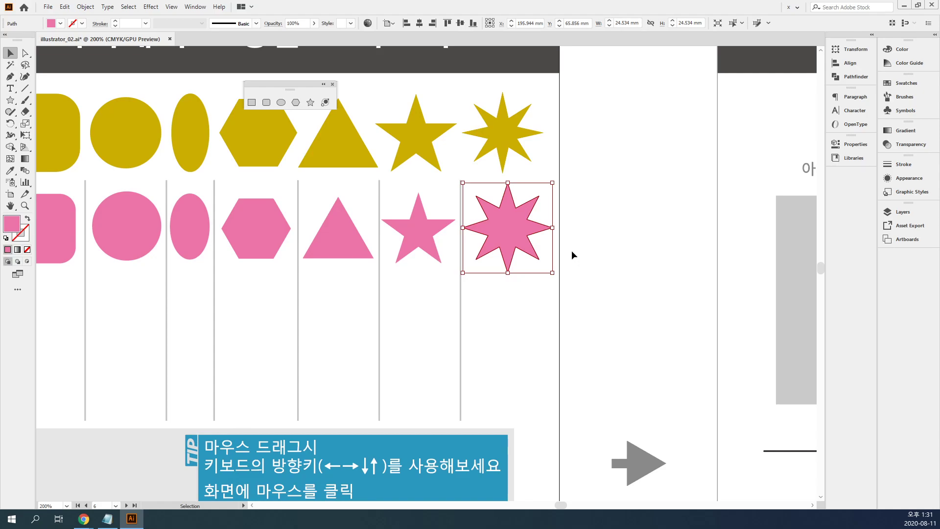
{"action": "left_click", "coordinate": [572, 251]}
Draw a pink rounded square about 20.8 mm across with slightly rounded corners below the existing pink rounded squares.
{"action": "key", "text": "space"}
{"action": "left_click_drag", "start_coordinate": [237, 287], "coordinate": [558, 245]}
{"action": "key", "text": "ctrl+space"}
{"action": "left_click", "coordinate": [294, 280], "text": "ctrl"}
{"action": "left_click_drag", "start_coordinate": [389, 284], "coordinate": [339, 312]}
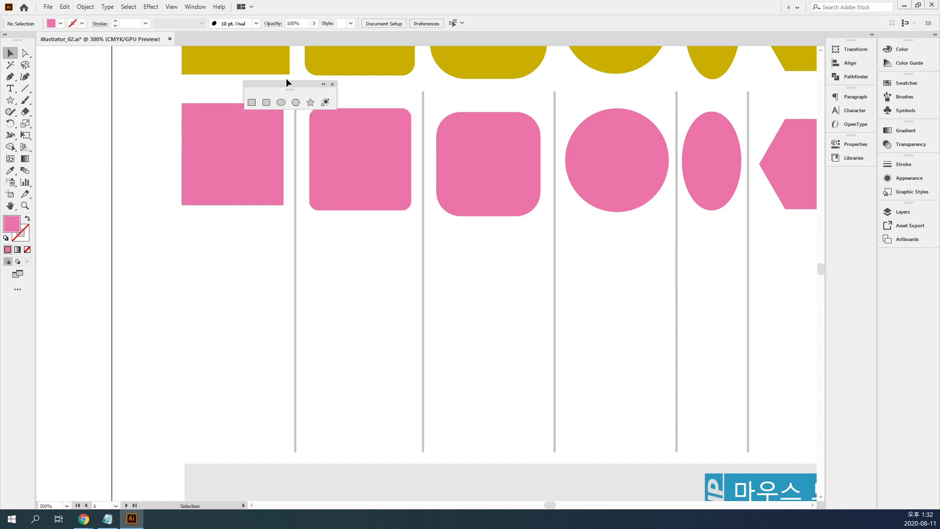
{"action": "left_click", "coordinate": [266, 102]}
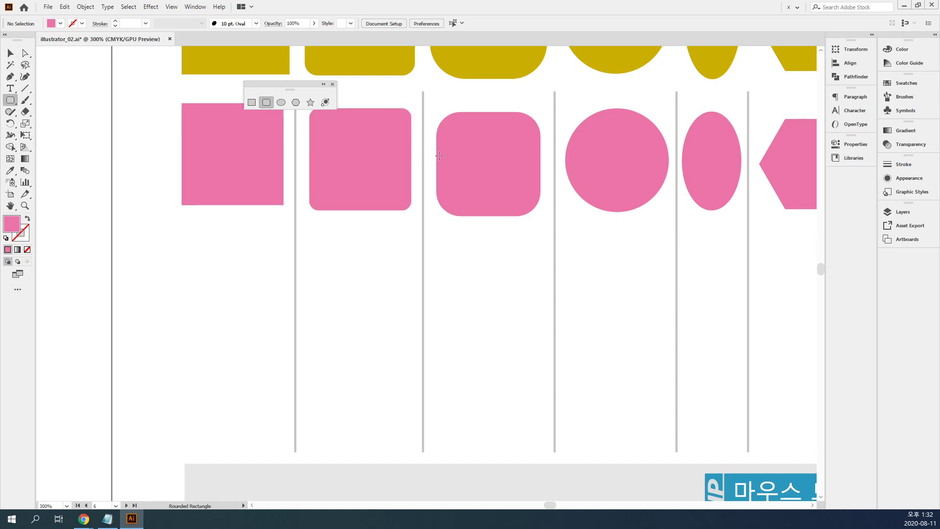
{"action": "left_click_drag", "start_coordinate": [333, 245], "coordinate": [448, 350]}
{"action": "key", "text": "Down"}
{"action": "key", "text": "Down"}
{"action": "key", "text": "Down"}
{"action": "key", "text": "Down"}
{"action": "key", "text": "Down"}
{"action": "key", "text": "Down"}
{"action": "key", "text": "Down"}
{"action": "key", "text": "Down"}
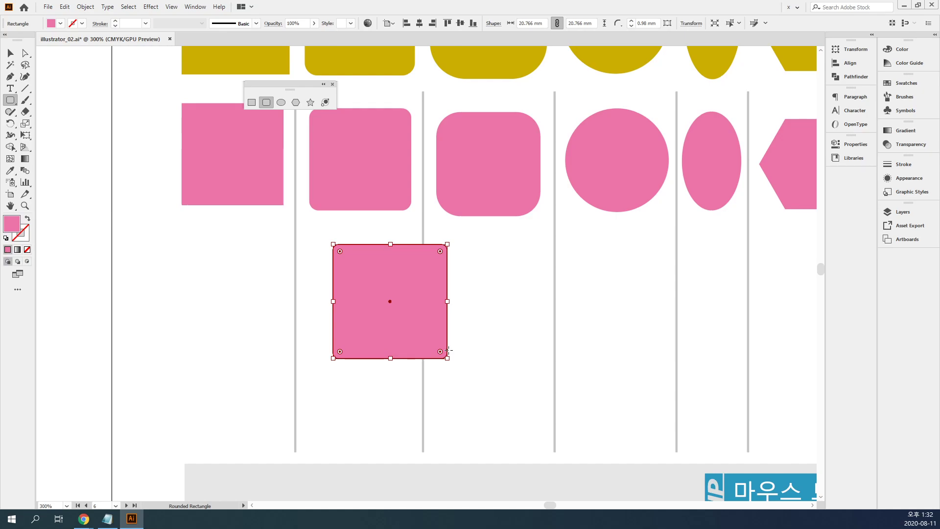
Move the new rounded square between the two divider lines of its column and delete it.
{"action": "key", "text": "v"}
{"action": "left_click_drag", "start_coordinate": [384, 288], "coordinate": [356, 289]}
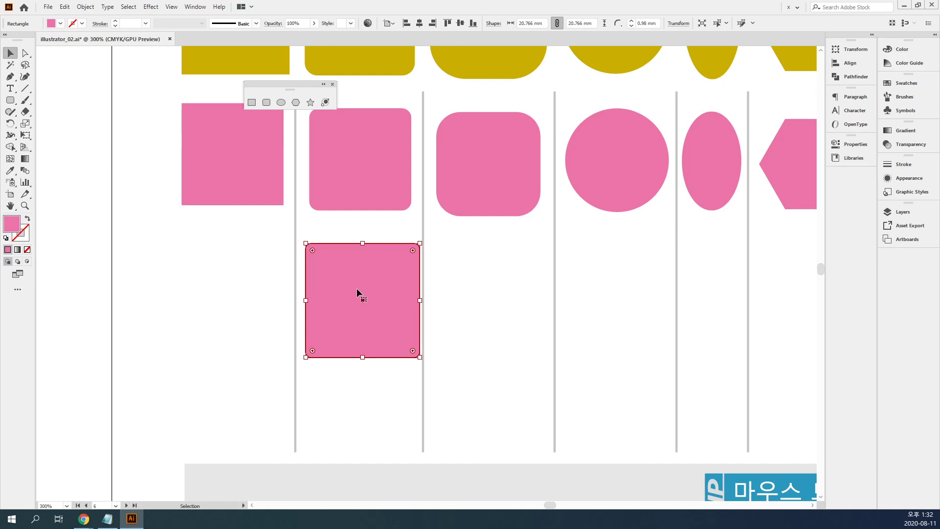
{"action": "key", "text": "Delete"}
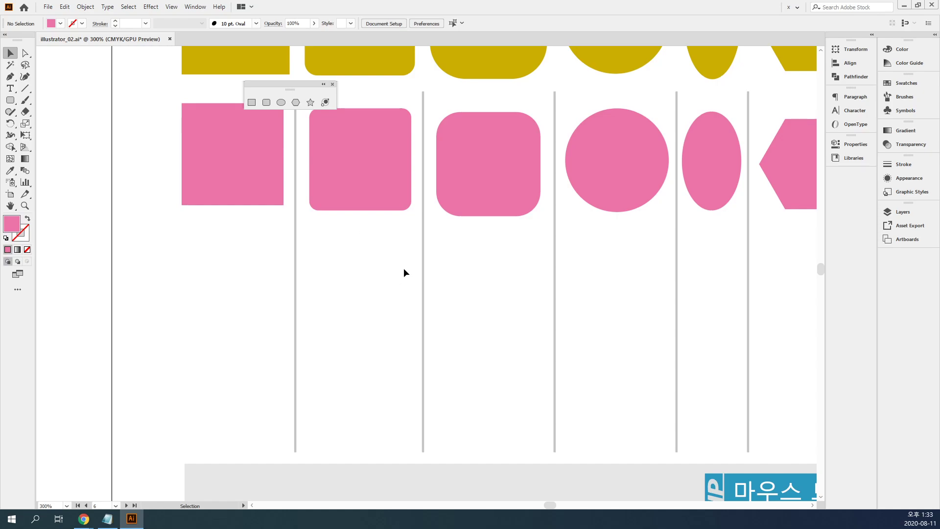
Draw a sharp-cornered pink rectangle about 20.1 × 13.6 mm below the pink square in the first column.
{"action": "left_click_drag", "start_coordinate": [510, 337], "coordinate": [622, 307]}
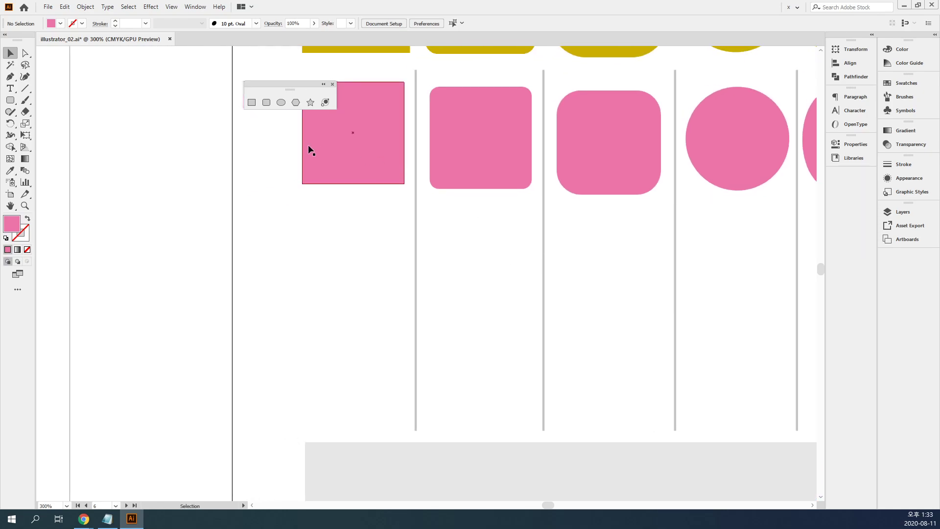
{"action": "left_click", "coordinate": [254, 105]}
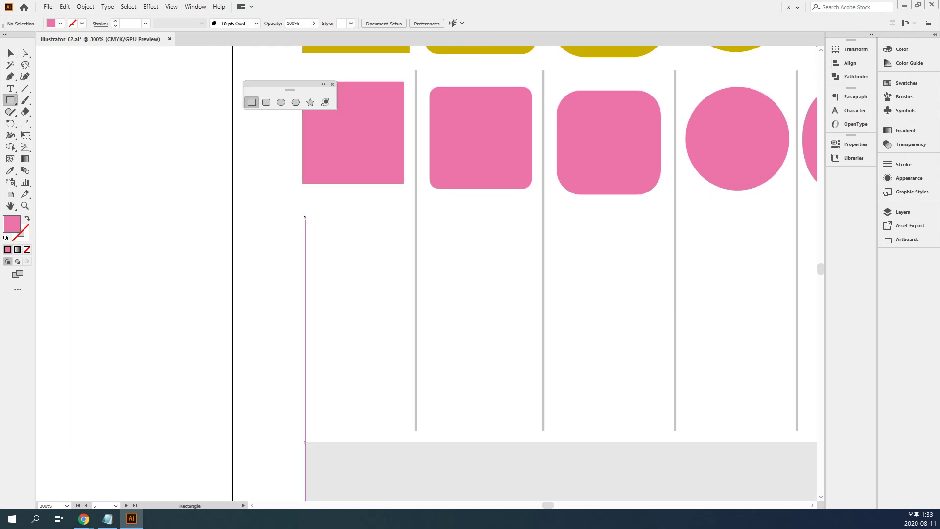
{"action": "left_click_drag", "start_coordinate": [300, 213], "coordinate": [410, 288]}
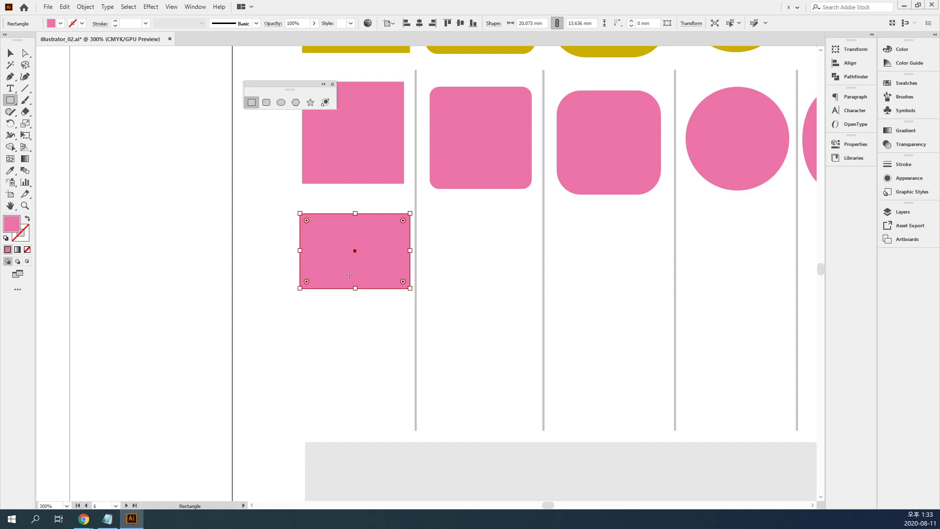
{"action": "key", "text": "v"}
Detach the Transform and Properties panels, expand them and place them as separate floating panels on either side of the rectangle.
{"action": "left_click_drag", "start_coordinate": [853, 53], "coordinate": [467, 182]}
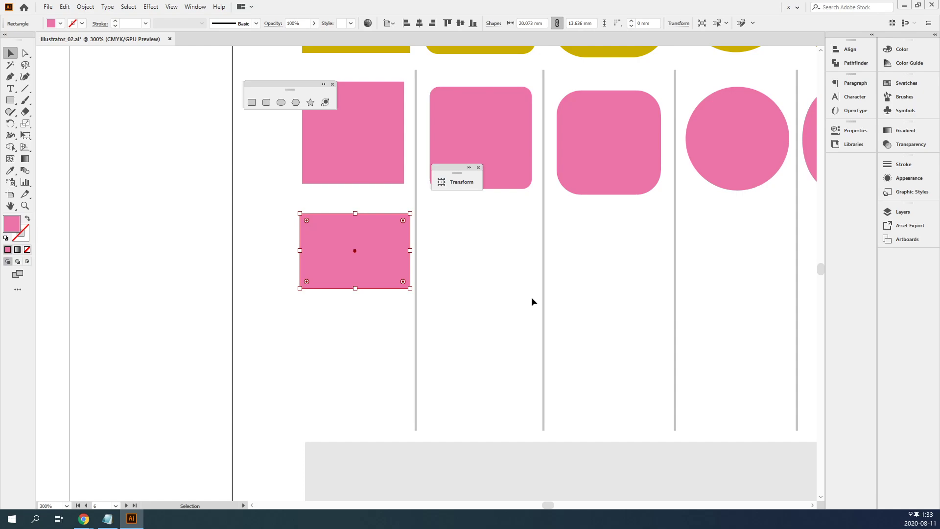
{"action": "left_click", "coordinate": [856, 133]}
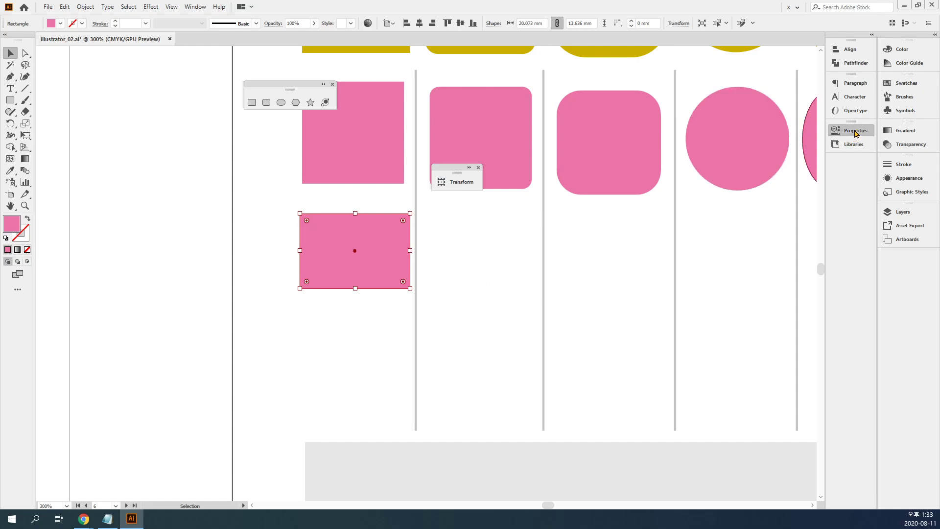
{"action": "left_click_drag", "start_coordinate": [833, 167], "coordinate": [446, 39]}
{"action": "left_click", "coordinate": [469, 168]}
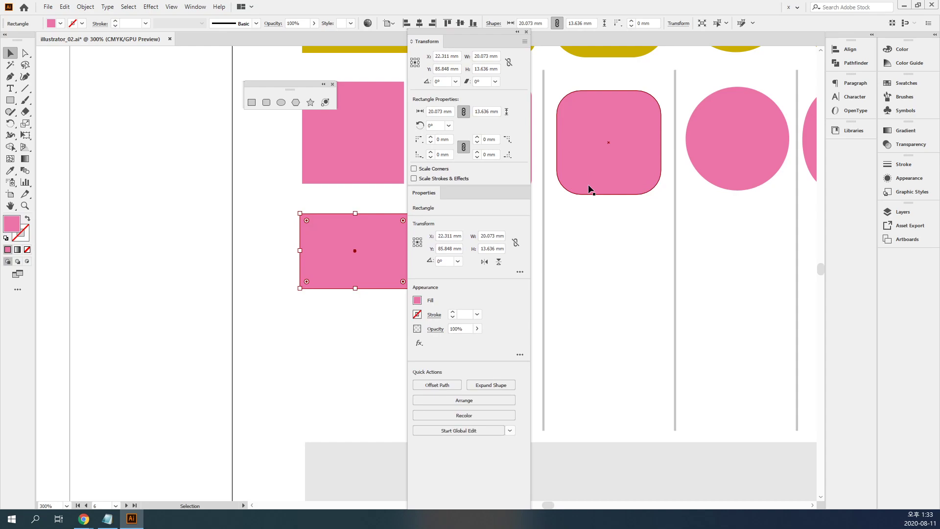
{"action": "left_click_drag", "start_coordinate": [427, 45], "coordinate": [589, 164]}
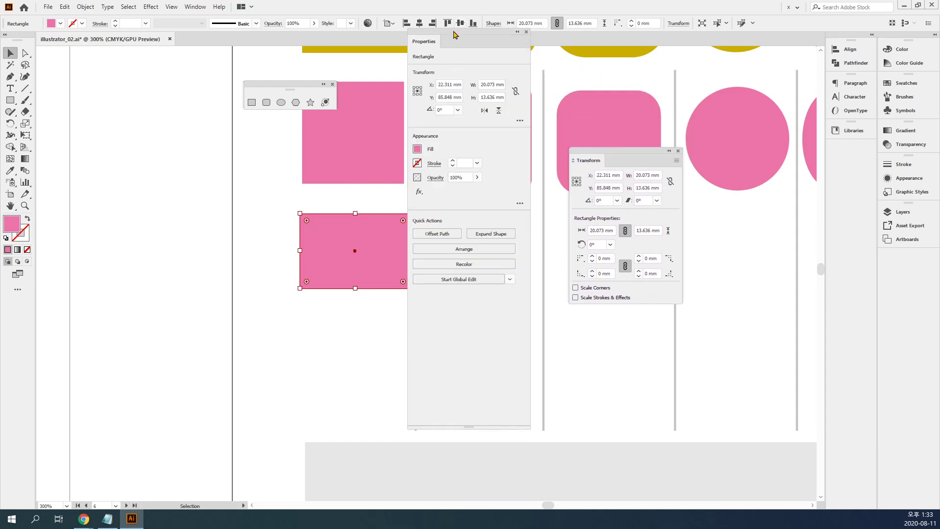
{"action": "left_click_drag", "start_coordinate": [454, 33], "coordinate": [486, 79]}
{"action": "left_click_drag", "start_coordinate": [631, 158], "coordinate": [228, 183]}
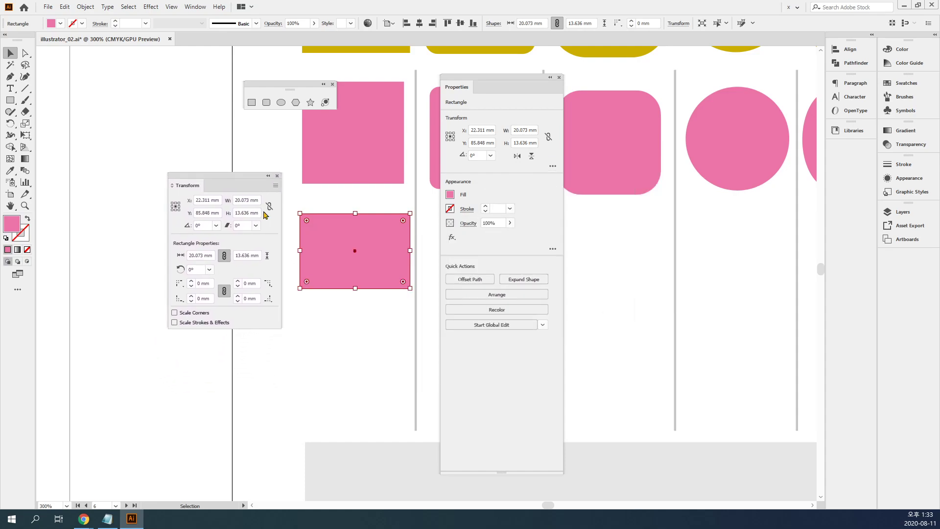
Rearrange the floating Transform, Properties and shape tool panels around the enlarged rectangle so that it is uncovered.
{"action": "left_click", "coordinate": [383, 296], "text": "ctrl"}
{"action": "left_click_drag", "start_coordinate": [396, 292], "coordinate": [336, 307]}
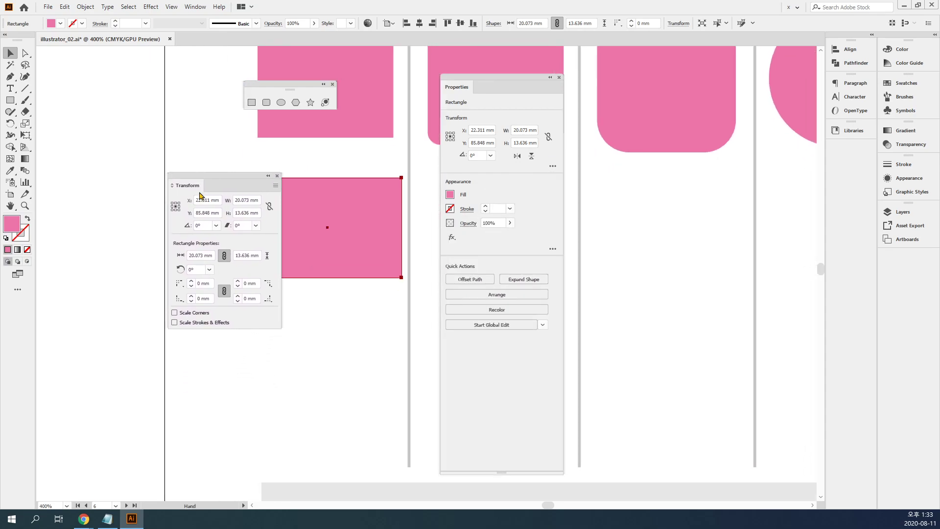
{"action": "left_click_drag", "start_coordinate": [210, 177], "coordinate": [186, 165]}
{"action": "left_click_drag", "start_coordinate": [464, 77], "coordinate": [439, 153]}
{"action": "left_click_drag", "start_coordinate": [175, 170], "coordinate": [156, 182]}
{"action": "left_click_drag", "start_coordinate": [277, 90], "coordinate": [311, 135]}
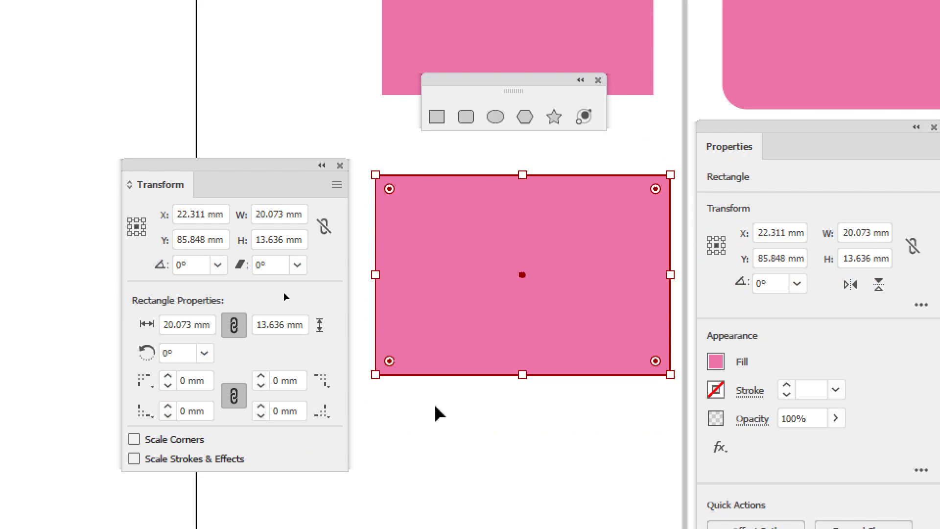
Set the rectangle's width and height to 20 mm each through its transform values.
{"action": "left_click", "coordinate": [527, 416]}
{"action": "left_click", "coordinate": [548, 299]}
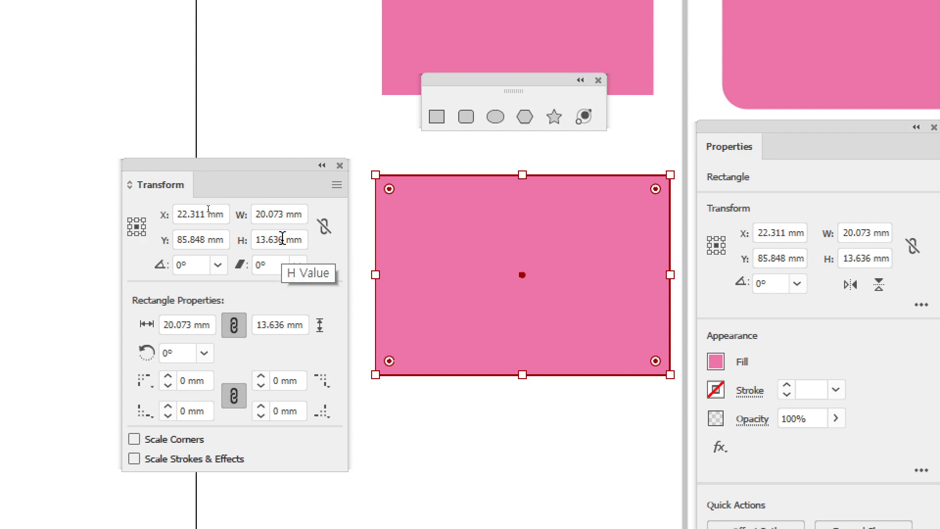
{"action": "left_click_drag", "start_coordinate": [284, 214], "coordinate": [248, 215]}
{"action": "type", "text": "20"}
{"action": "key", "text": "Tab"}
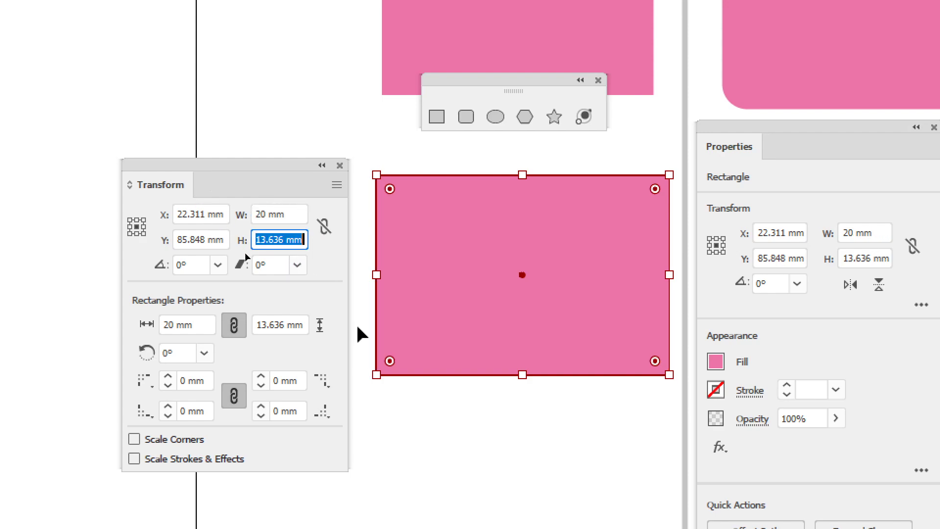
{"action": "type", "text": "20"}
{"action": "key", "text": "Return"}
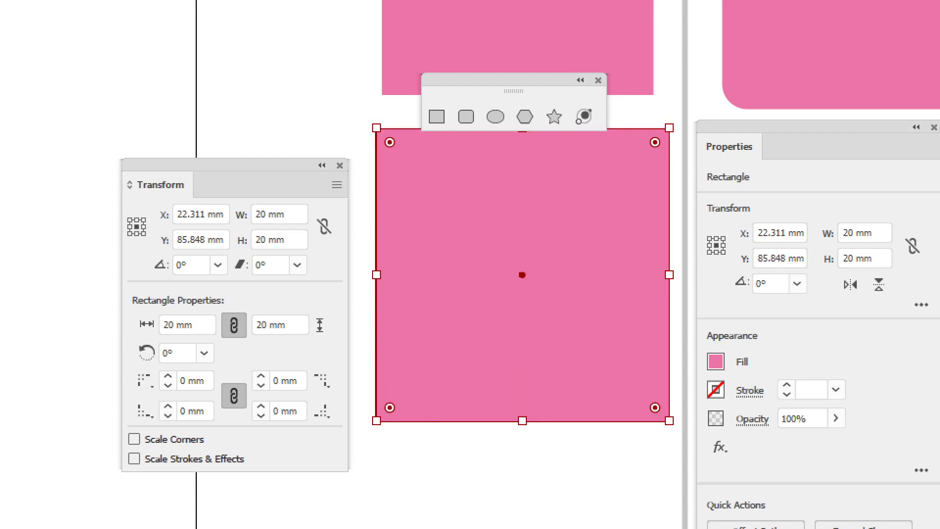
Delete the square and draw a new rectangle about 14.6 × 11.9 mm in its place.
{"action": "key", "text": "Delete"}
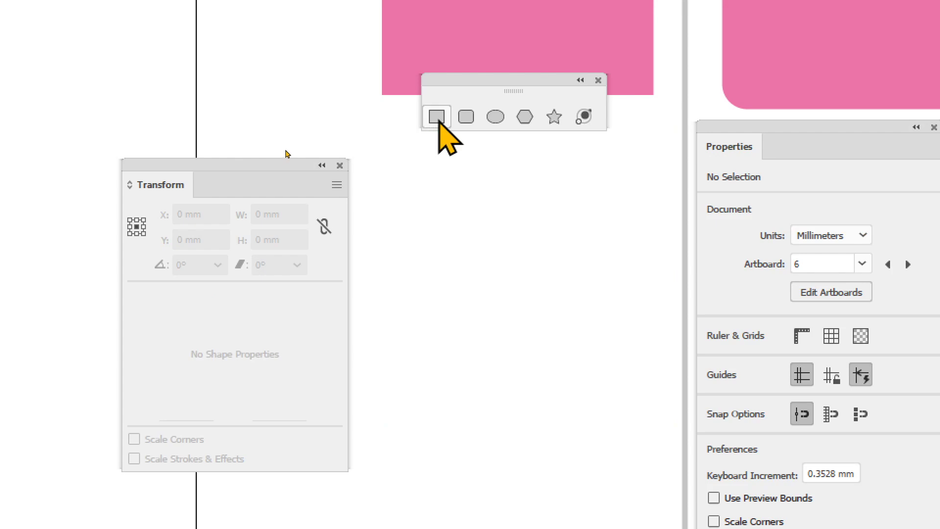
{"action": "left_click", "coordinate": [439, 119]}
{"action": "left_click_drag", "start_coordinate": [399, 185], "coordinate": [614, 360]}
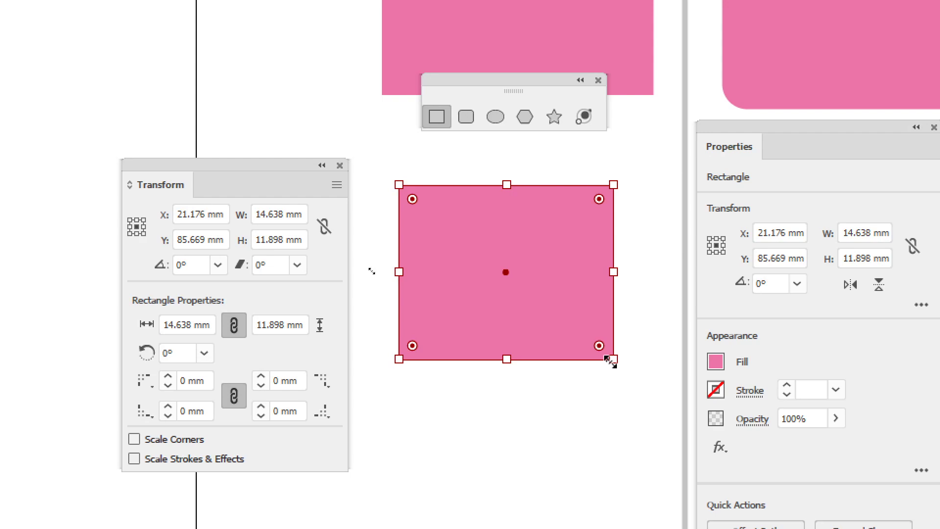
Resize the newly drawn rectangle to 20 mm wide and 20 mm high.
{"action": "left_click_drag", "start_coordinate": [288, 214], "coordinate": [255, 214]}
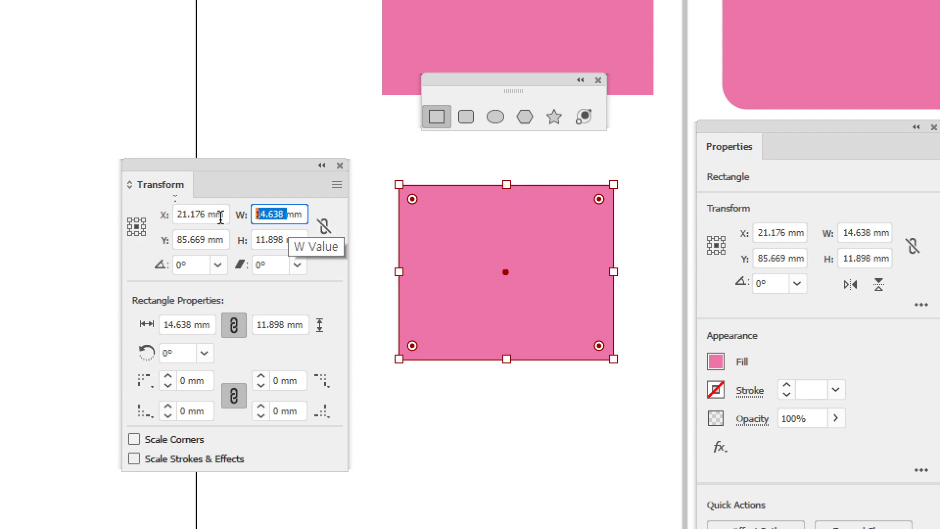
{"action": "type", "text": "20"}
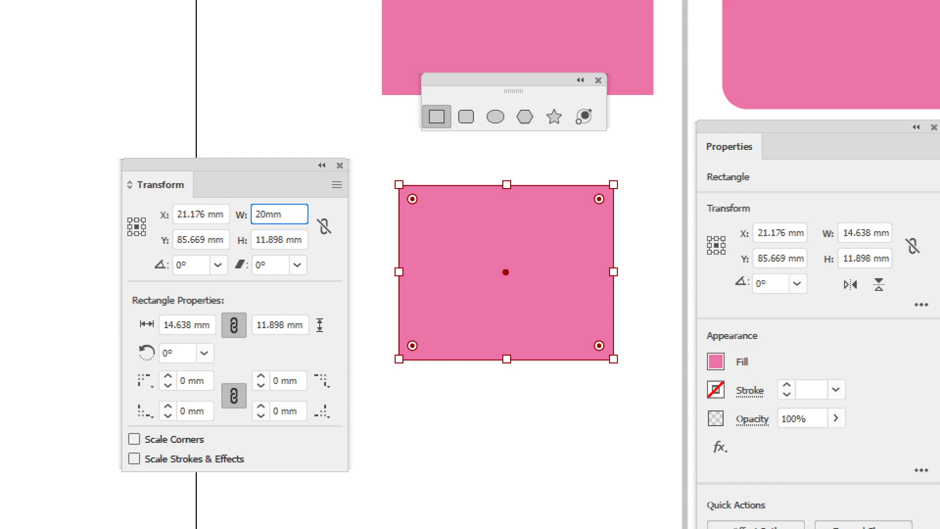
{"action": "key", "text": "Tab"}
{"action": "type", "text": "2"}
{"action": "key", "text": "Return"}
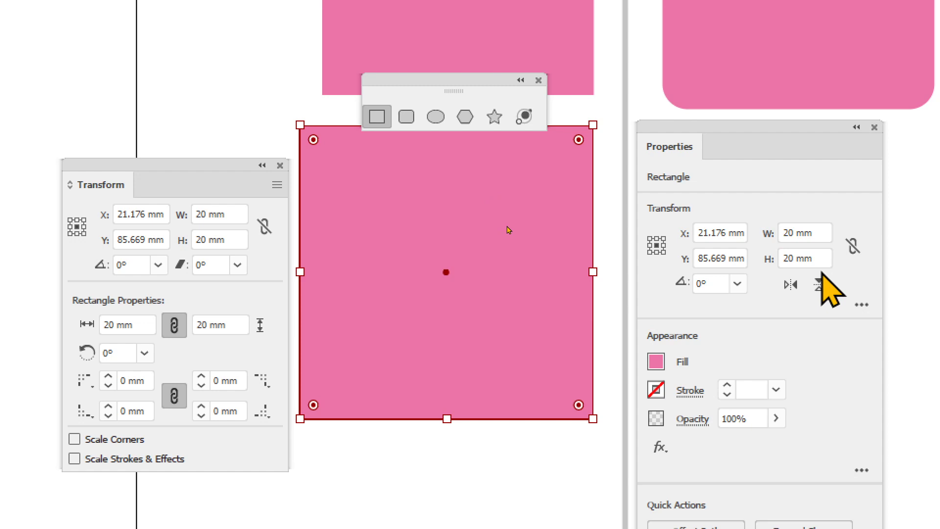
Try rotating the square by 120° in its rectangle properties and undo the rotation.
{"action": "left_click_drag", "start_coordinate": [174, 172], "coordinate": [171, 128]}
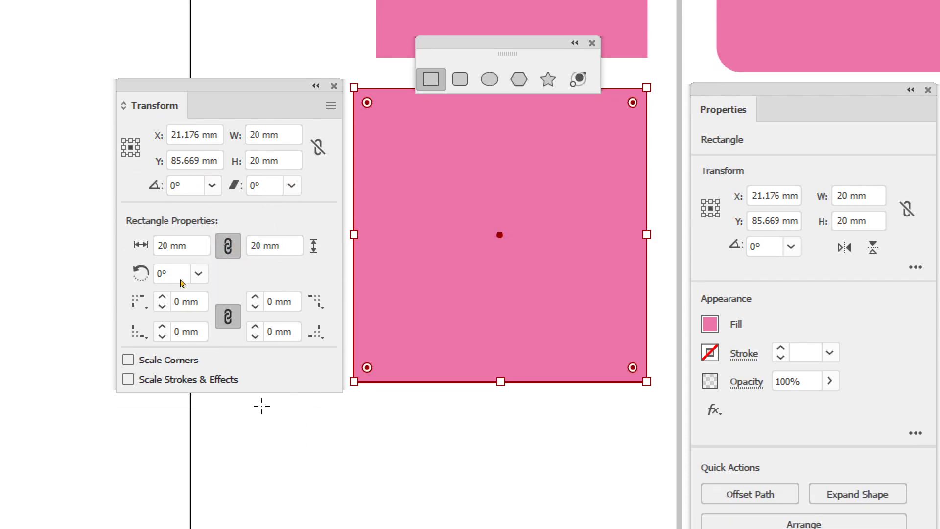
{"action": "left_click", "coordinate": [198, 311]}
{"action": "left_click", "coordinate": [221, 403]}
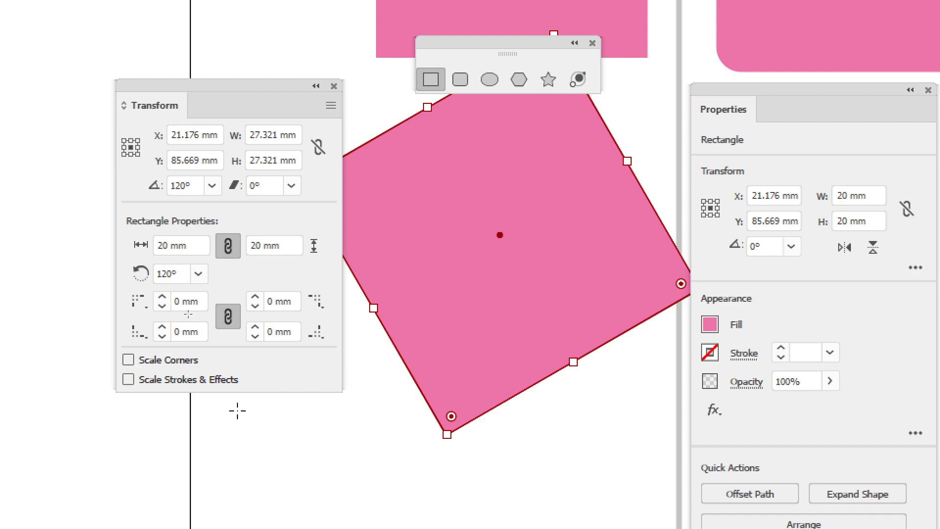
{"action": "key", "text": "ctrl+z"}
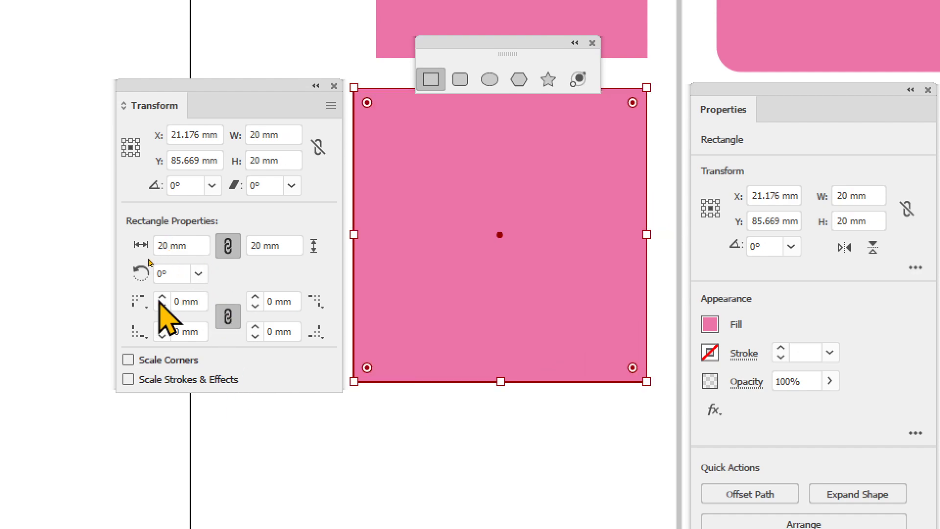
Try linked corner radii of 5 mm and 2 mm on the square, and settle on 1 mm for all corners.
{"action": "left_click", "coordinate": [178, 300]}
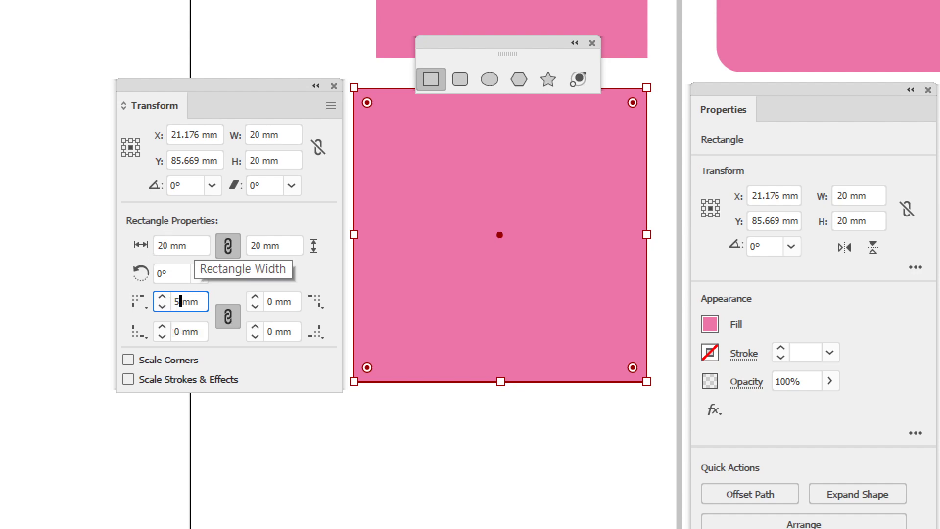
{"action": "type", "text": "5"}
{"action": "key", "text": "Tab"}
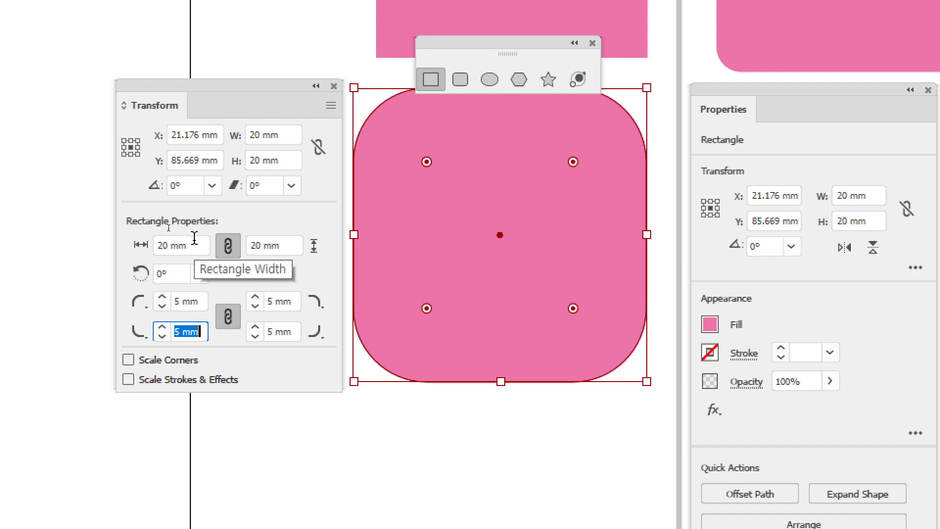
{"action": "type", "text": "2"}
{"action": "key", "text": "Tab"}
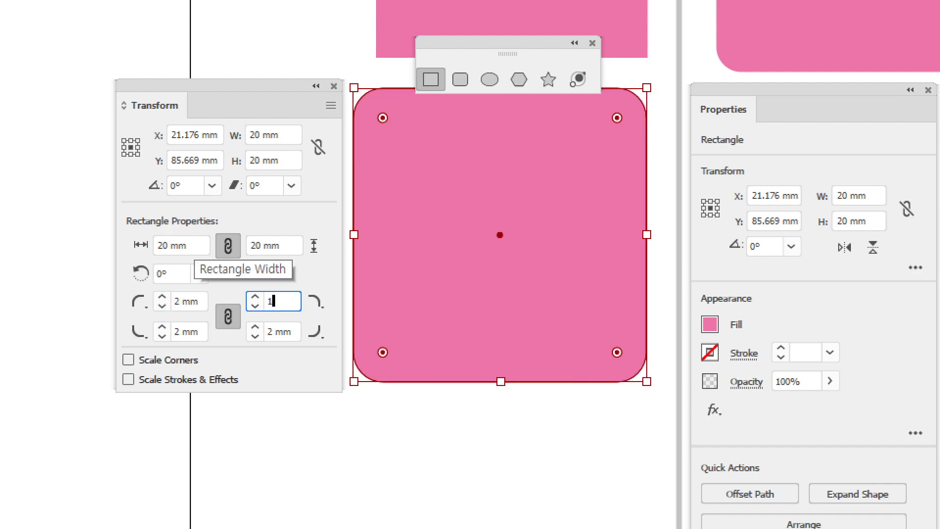
{"action": "key", "text": "Tab"}
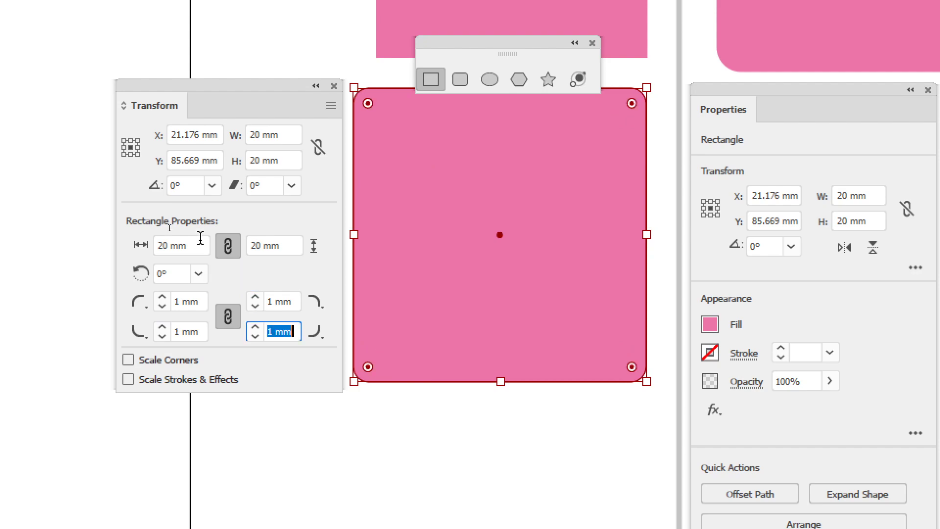
Unlink the corner radii and give the square's upper-right corner a 2 mm radius with the inverted round type.
{"action": "left_click", "coordinate": [228, 317]}
{"action": "left_click", "coordinate": [290, 300]}
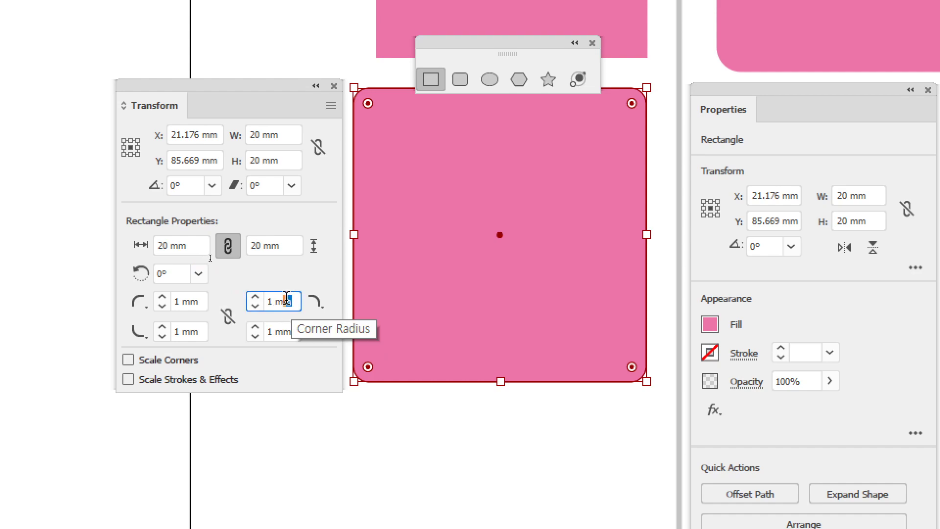
{"action": "type", "text": "2"}
{"action": "key", "text": "Return"}
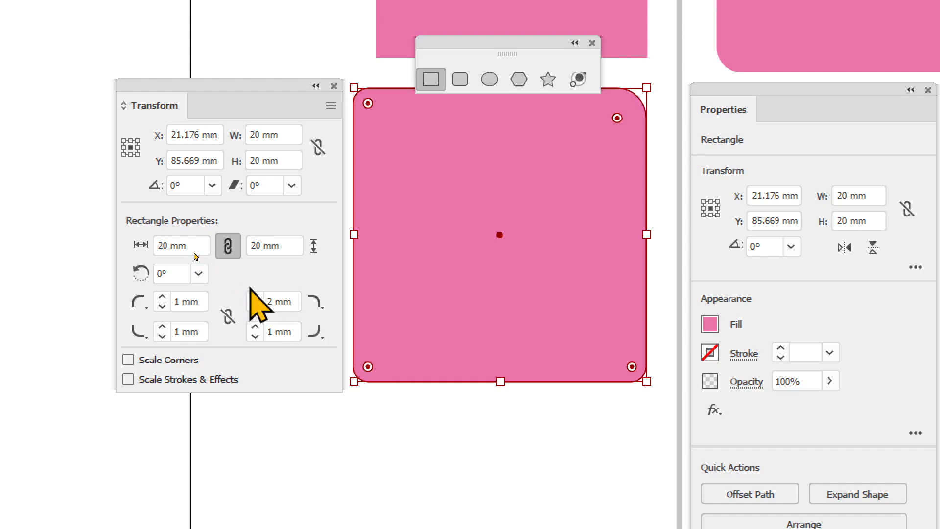
{"action": "left_click", "coordinate": [322, 302]}
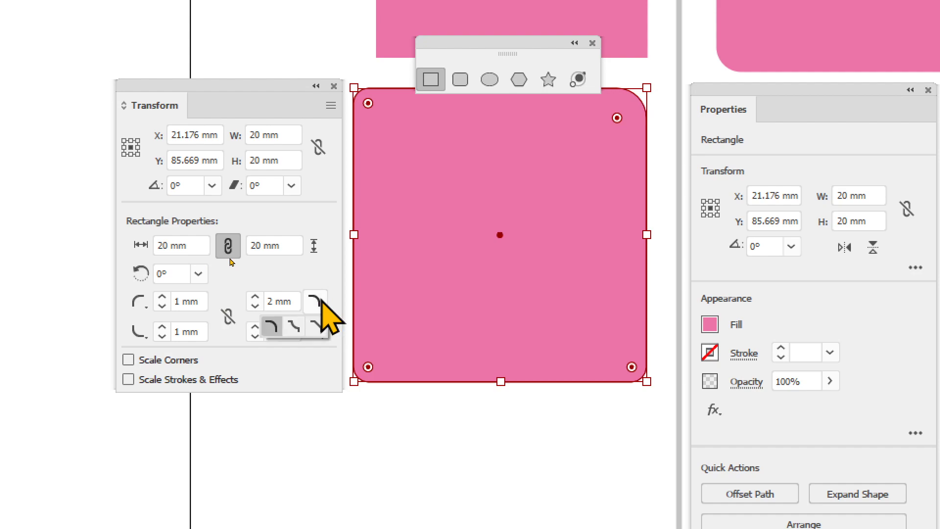
{"action": "left_click", "coordinate": [294, 327]}
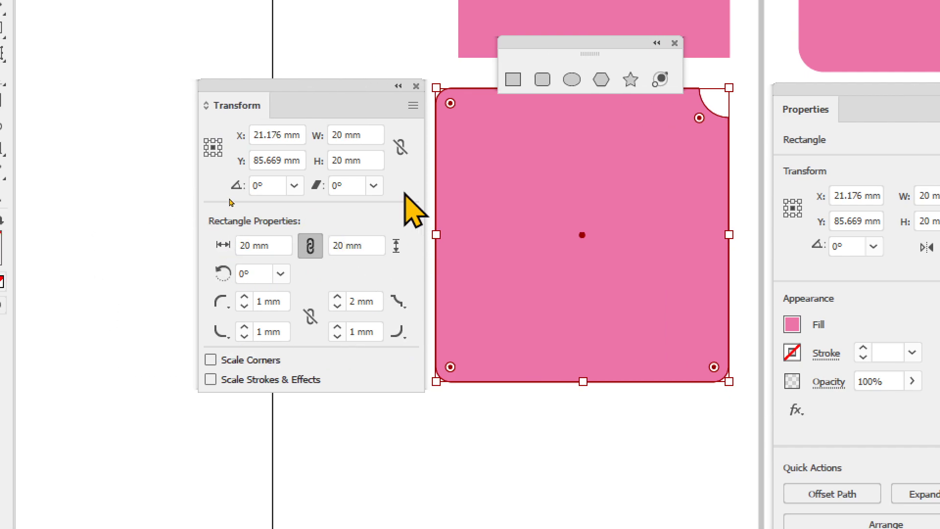
Toggle the Transform panel's options display and restore its full set of options.
{"action": "left_click", "coordinate": [413, 106]}
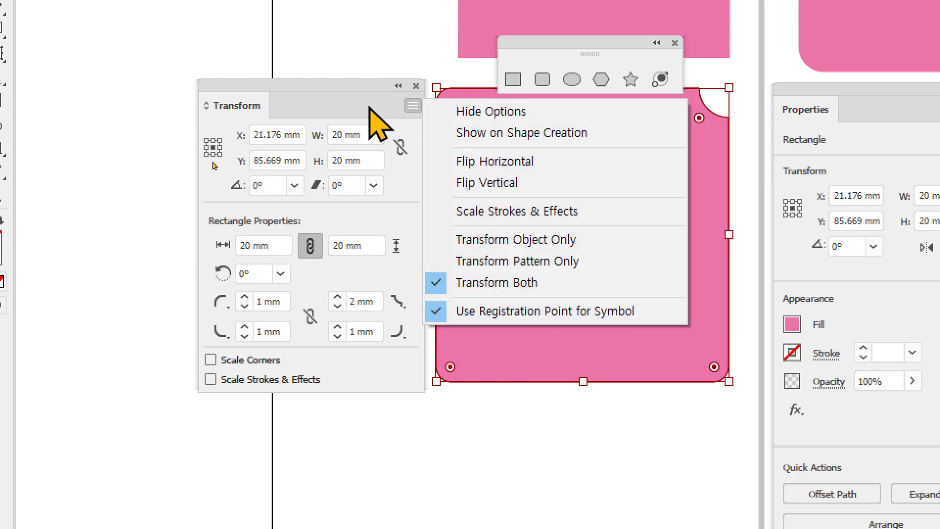
{"action": "left_click", "coordinate": [490, 112]}
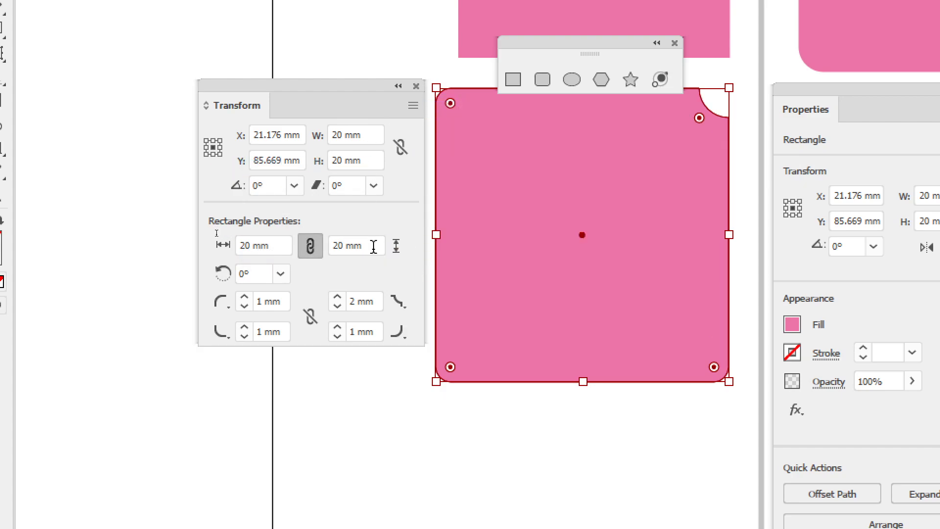
{"action": "left_click", "coordinate": [413, 105]}
{"action": "left_click", "coordinate": [490, 112]}
Enable Show on Shape Creation for the Transform panel and check that the setting is active.
{"action": "left_click", "coordinate": [413, 105]}
{"action": "left_click", "coordinate": [482, 134]}
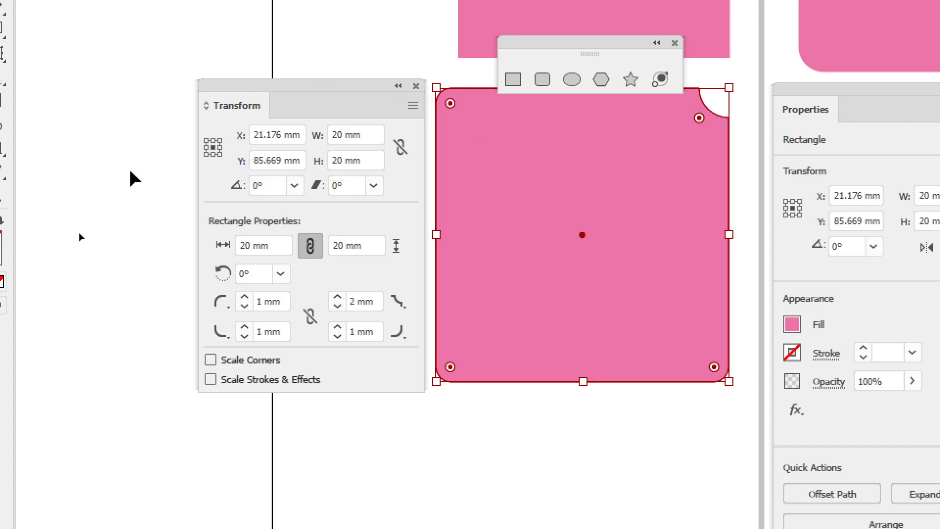
{"action": "left_click", "coordinate": [413, 105]}
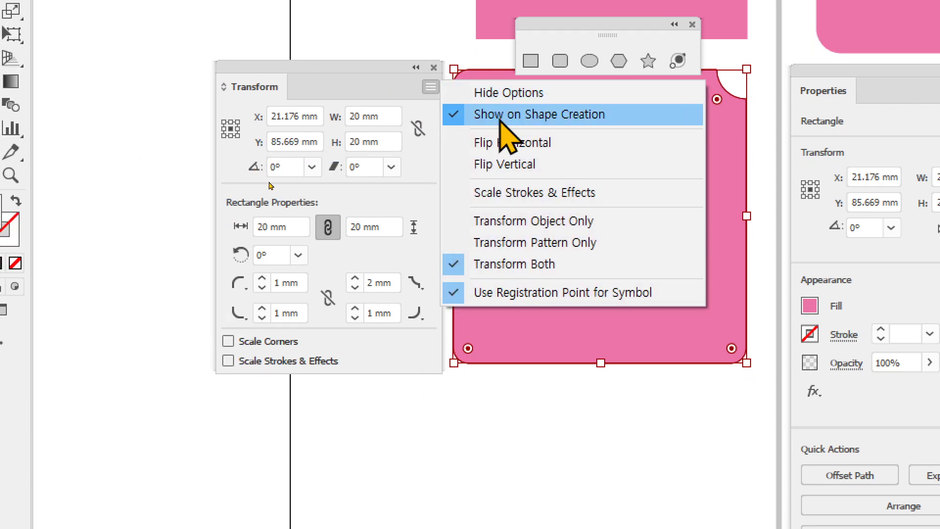
{"action": "left_click", "coordinate": [333, 79]}
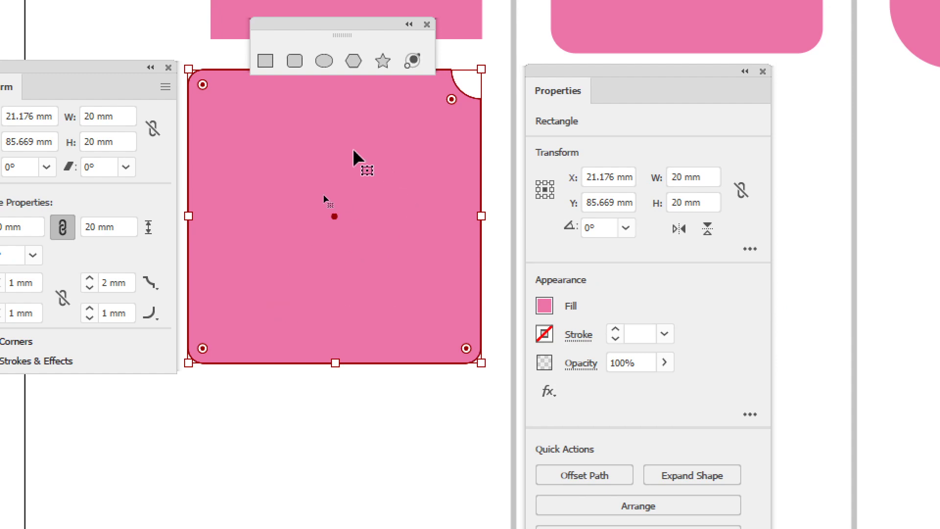
Examine the square's additional transform options in its properties, including rectangle size, rotation and corner radii.
{"action": "left_click", "coordinate": [751, 249]}
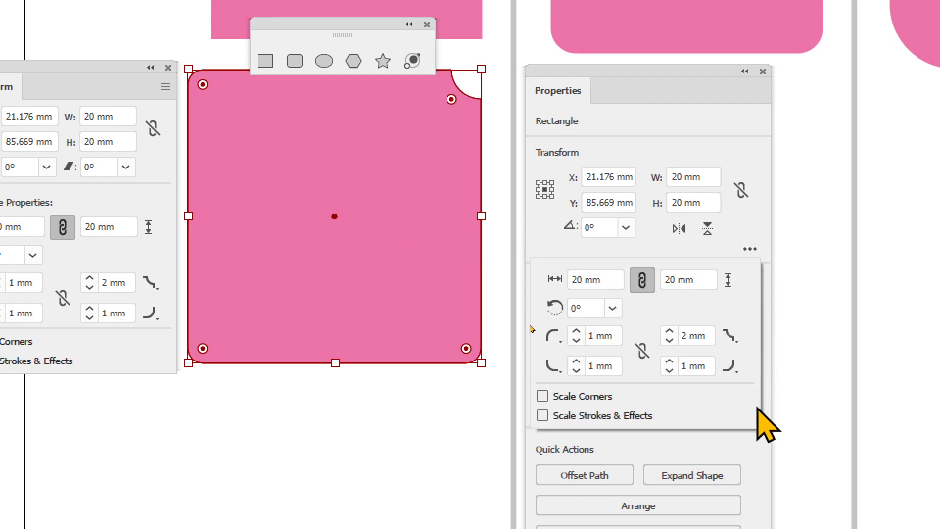
{"action": "left_click", "coordinate": [748, 248]}
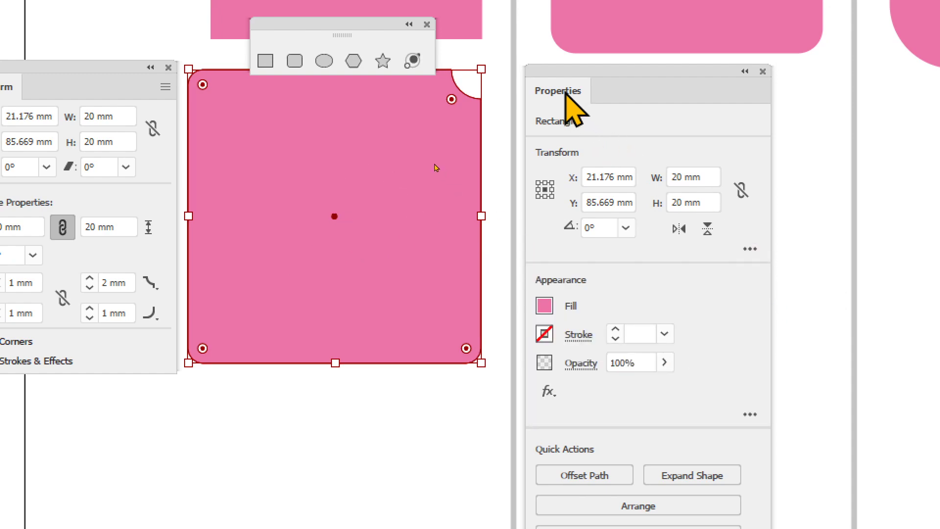
{"action": "left_click", "coordinate": [751, 250]}
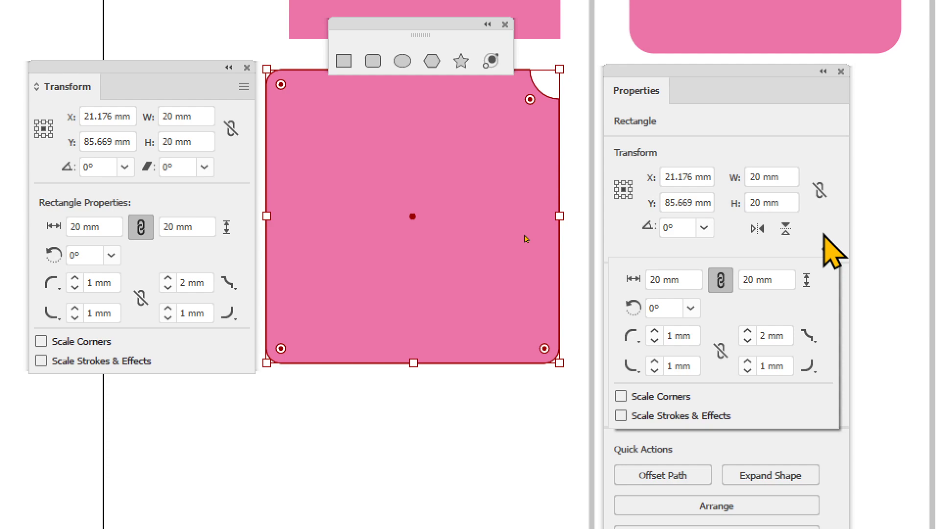
{"action": "left_click", "coordinate": [825, 253]}
{"action": "left_click", "coordinate": [825, 254]}
{"action": "left_click", "coordinate": [824, 254]}
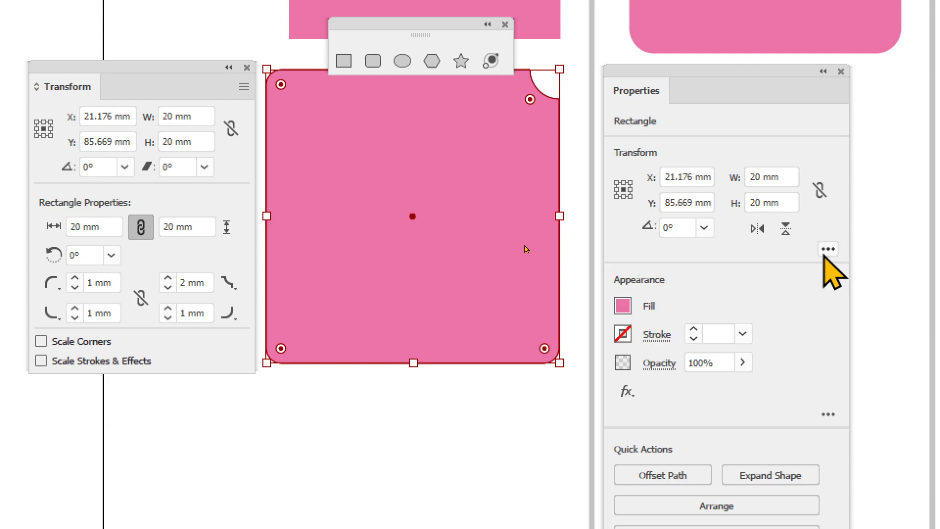
Try a dark red fill on the square and settle on a light blue swatch.
{"action": "left_click", "coordinate": [623, 306]}
{"action": "left_click", "coordinate": [588, 375]}
{"action": "left_click", "coordinate": [547, 376]}
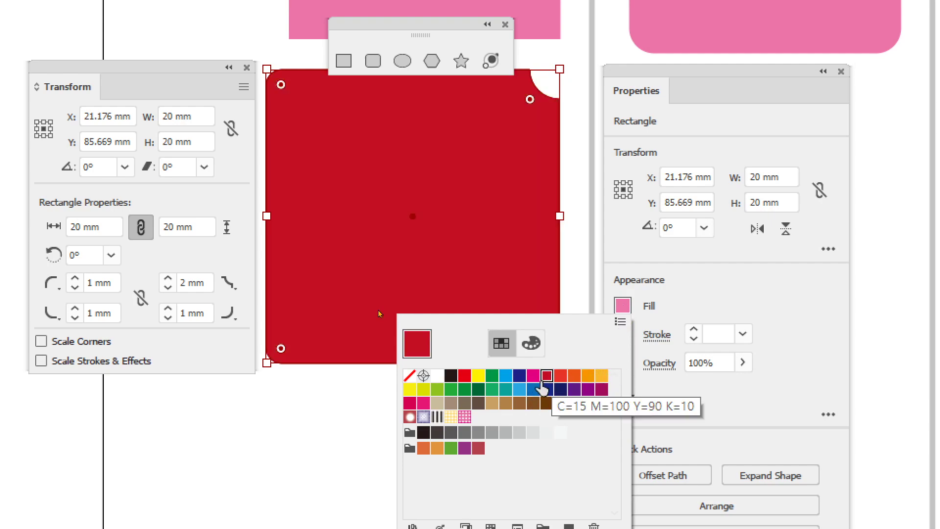
{"action": "left_click", "coordinate": [519, 390]}
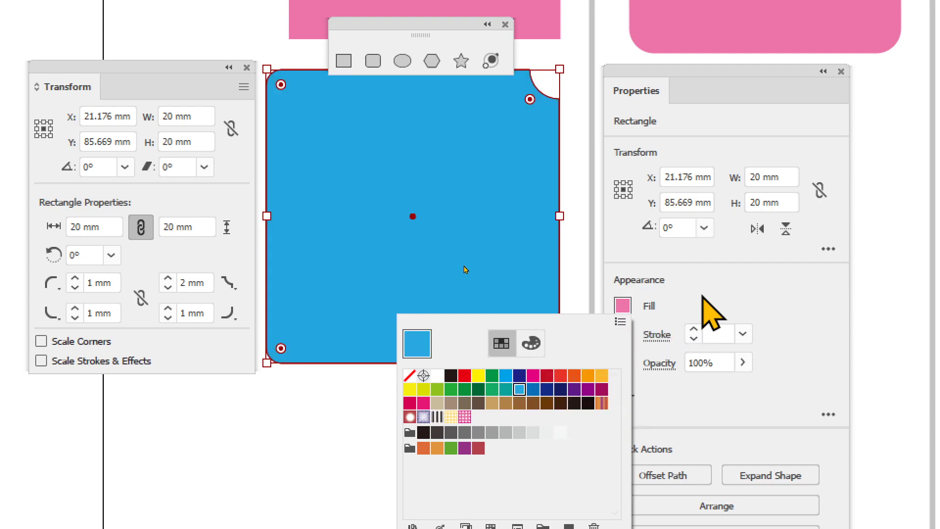
Apply a bright red stroke to the blue square.
{"action": "left_click", "coordinate": [623, 334]}
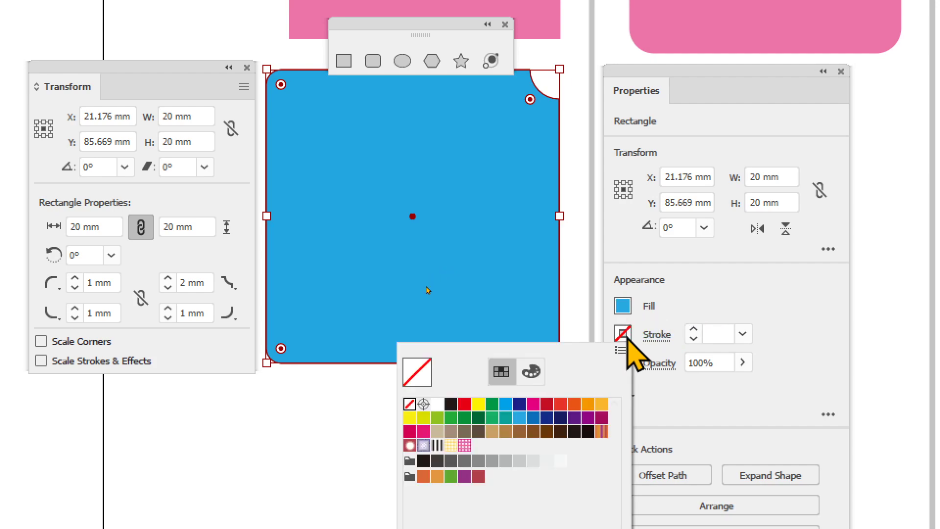
{"action": "left_click", "coordinate": [559, 408]}
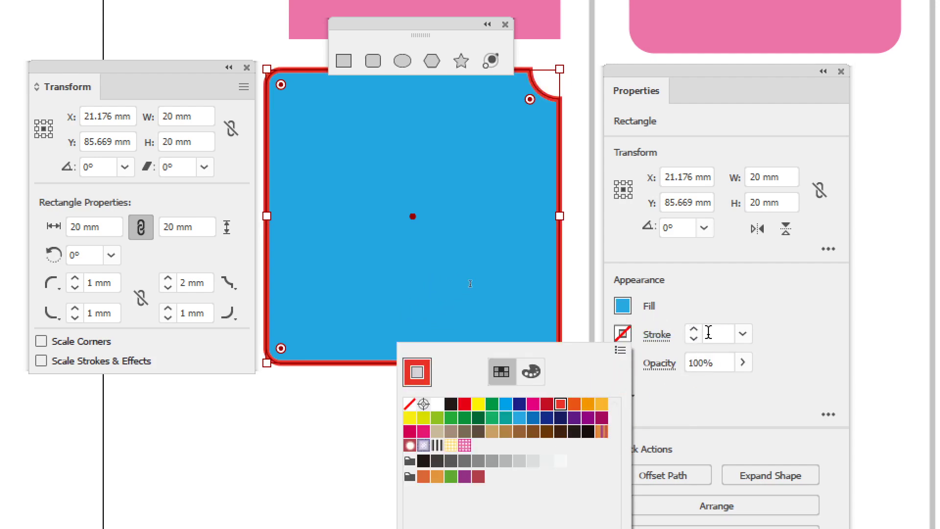
{"action": "left_click", "coordinate": [735, 334]}
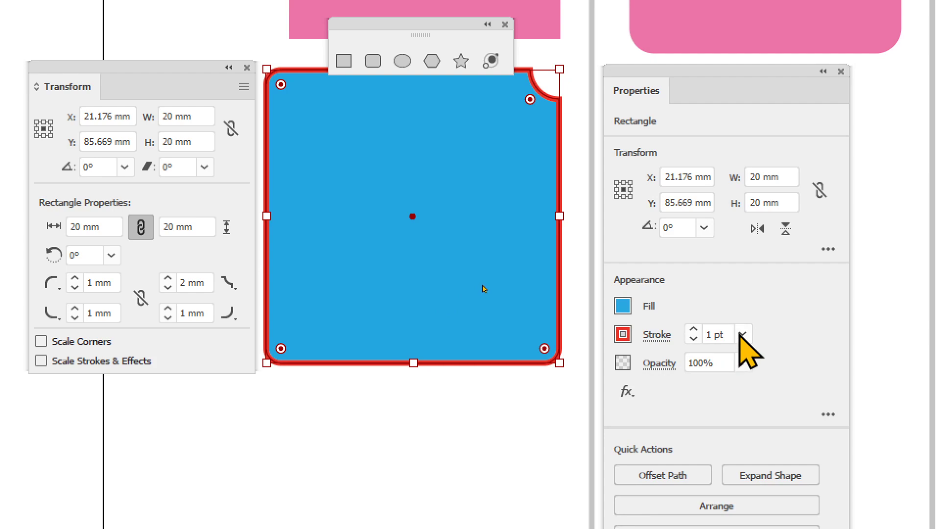
Examine the square's opacity slider, additional appearance options and available effects.
{"action": "left_click", "coordinate": [743, 363]}
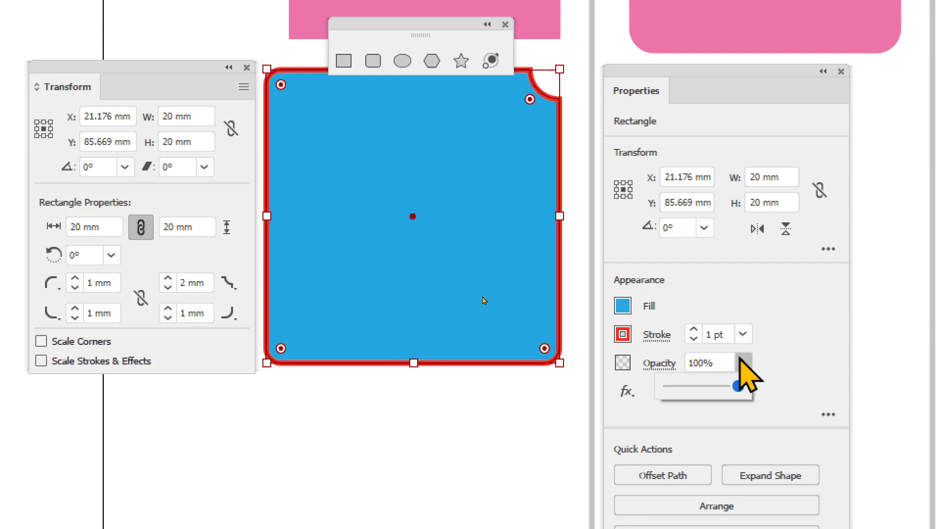
{"action": "left_click", "coordinate": [816, 393]}
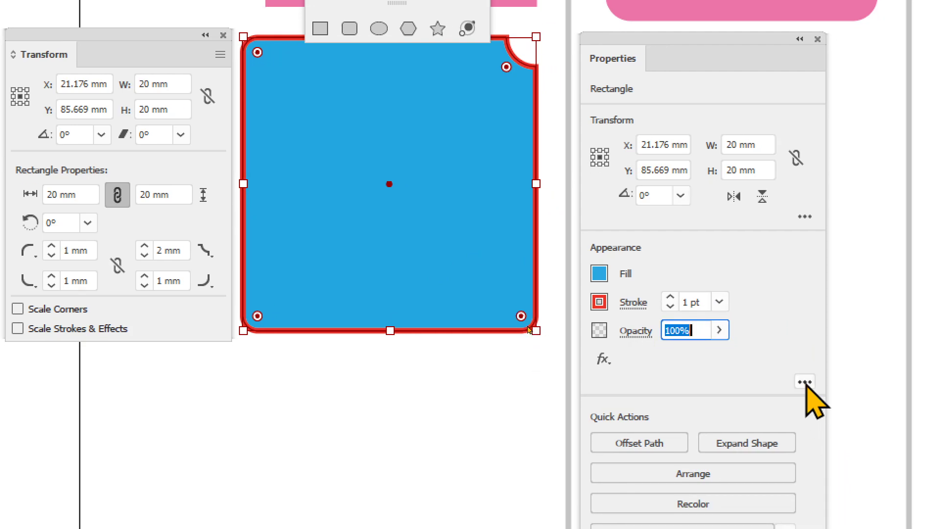
{"action": "left_click", "coordinate": [806, 383]}
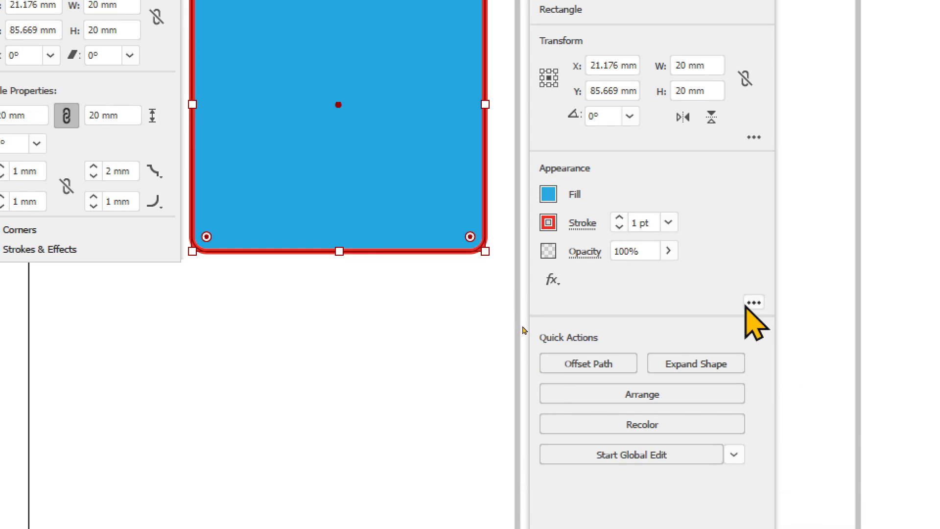
{"action": "left_click", "coordinate": [552, 279]}
{"action": "left_click", "coordinate": [651, 405]}
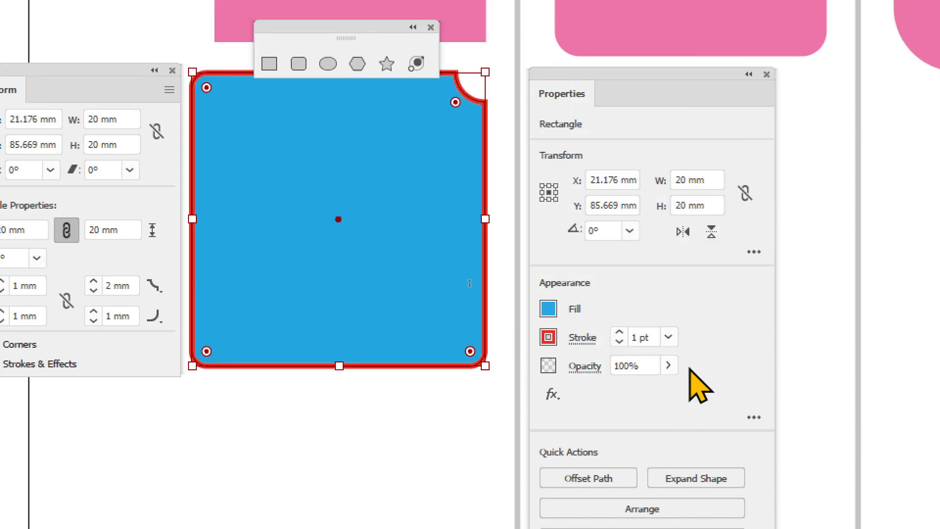
Set the square's stroke weight to 0.25 pt and view its detailed stroke options.
{"action": "left_click", "coordinate": [668, 337]}
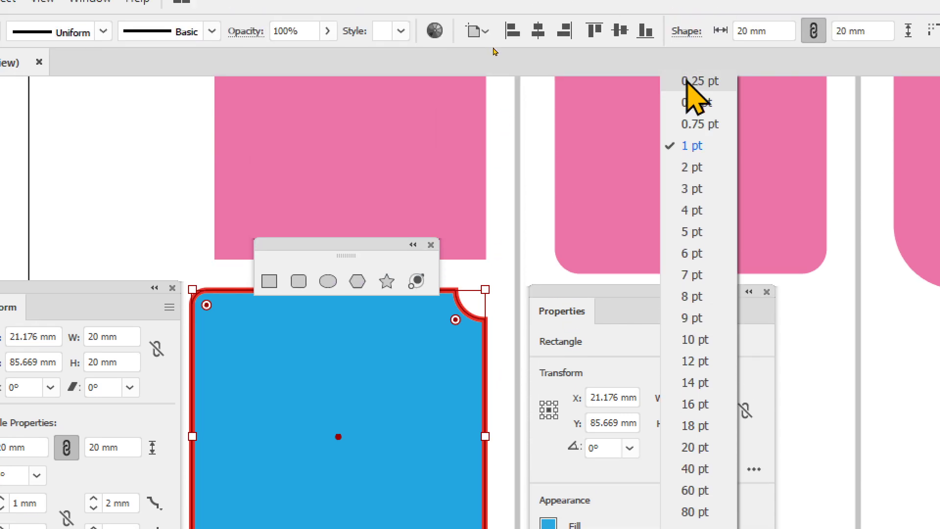
{"action": "left_click", "coordinate": [696, 82]}
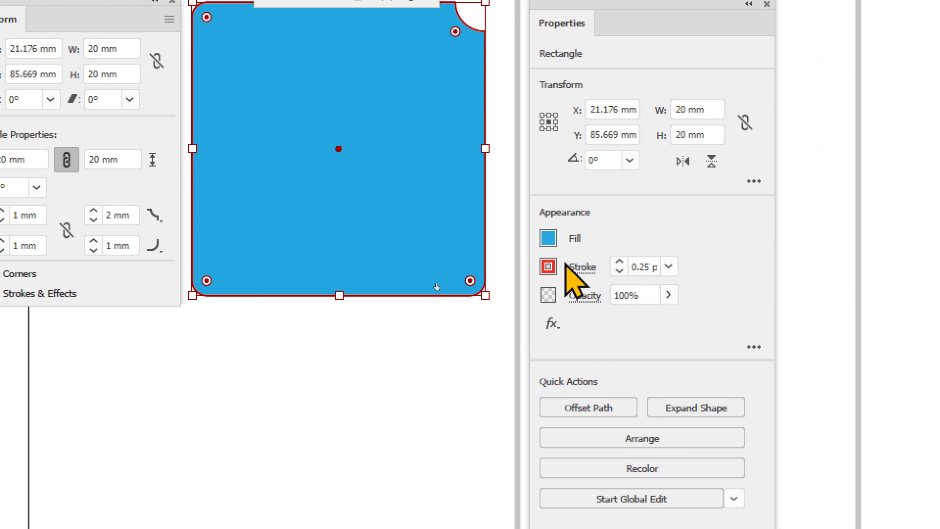
{"action": "left_click", "coordinate": [582, 269]}
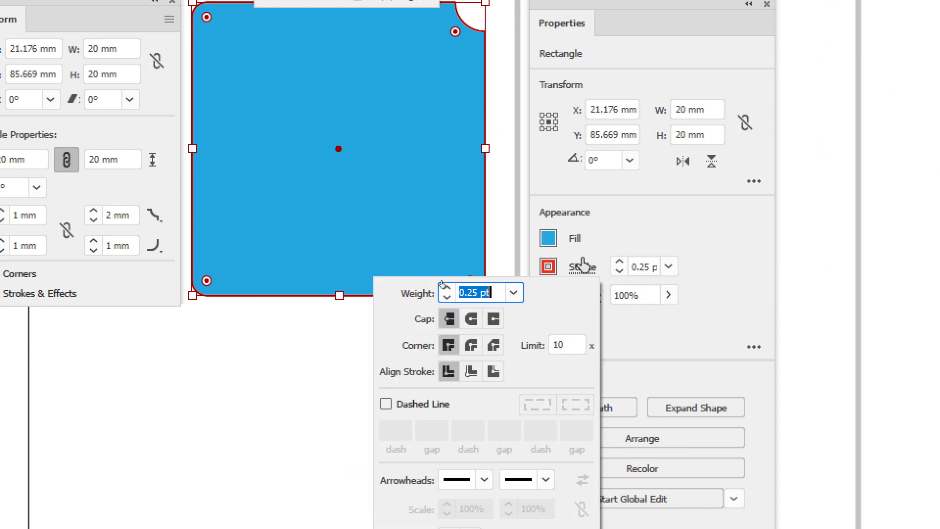
{"action": "left_click", "coordinate": [583, 265]}
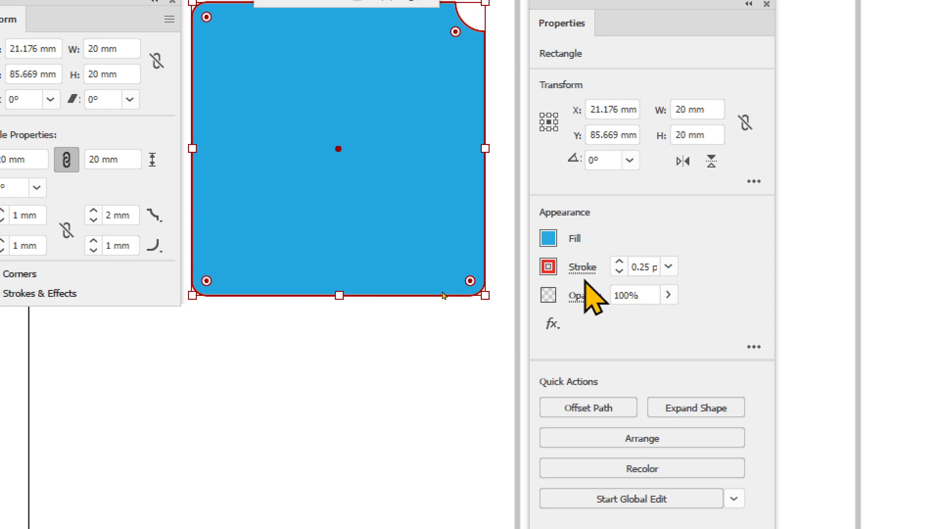
Remove the square's stroke by setting its color to None.
{"action": "left_click", "coordinate": [549, 266]}
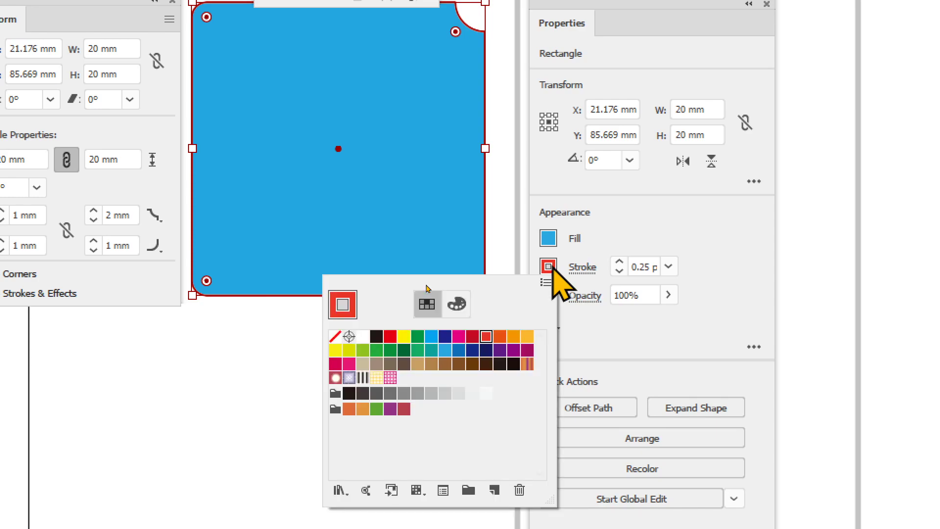
{"action": "left_click", "coordinate": [335, 336]}
{"action": "key", "text": "Escape"}
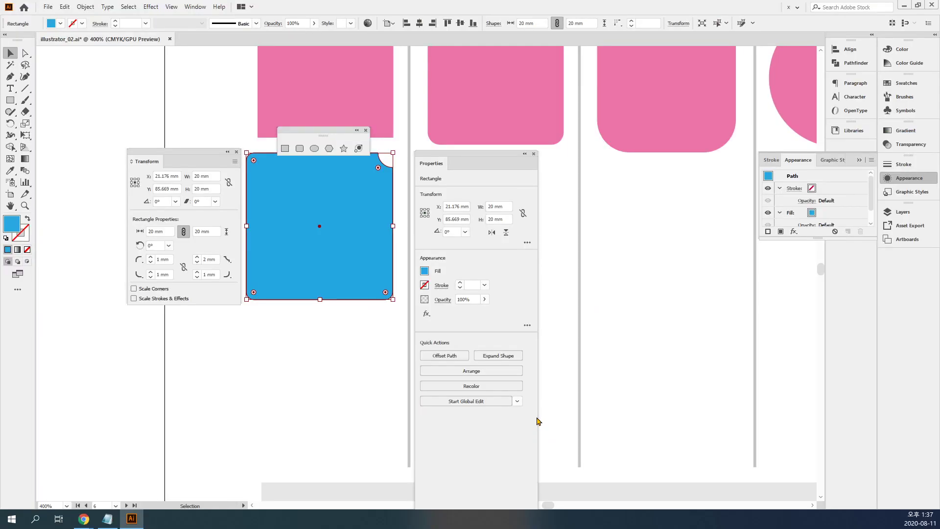
Move the floating panels clear of the drawing area and delete the blue square.
{"action": "left_click_drag", "start_coordinate": [446, 169], "coordinate": [493, 127]}
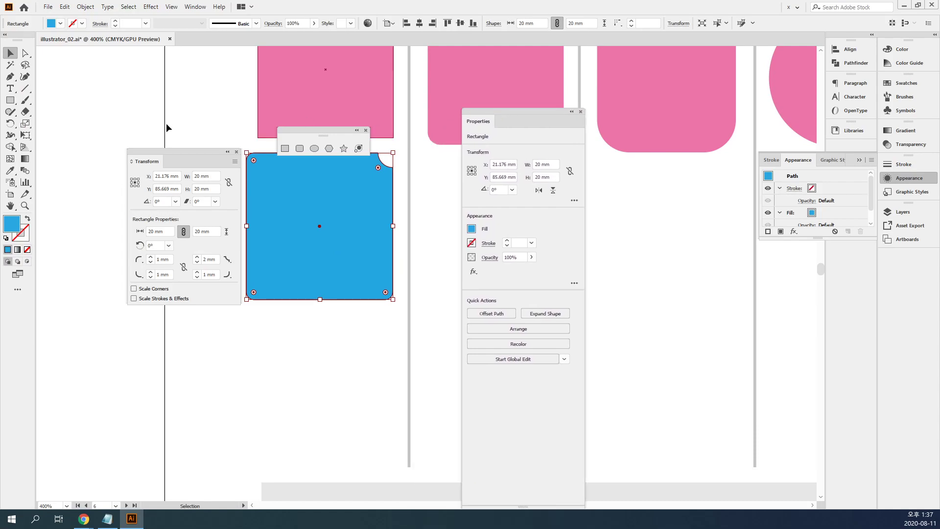
{"action": "left_click_drag", "start_coordinate": [150, 149], "coordinate": [136, 151]}
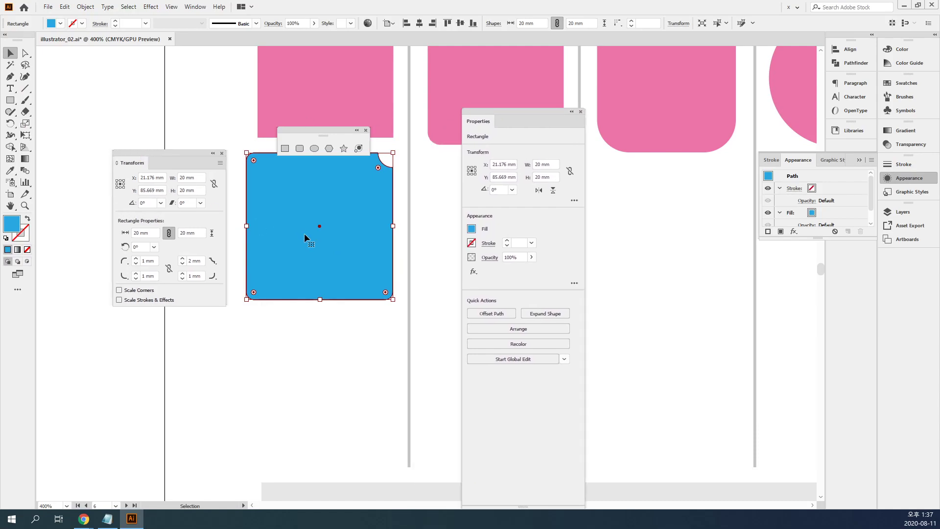
{"action": "left_click", "coordinate": [376, 378]}
{"action": "left_click", "coordinate": [341, 267]}
{"action": "key", "text": "Delete"}
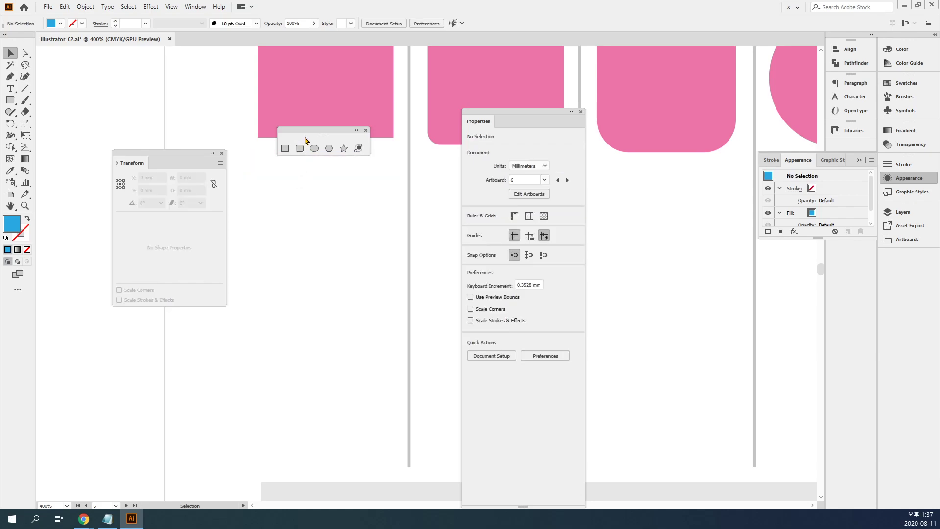
{"action": "left_click_drag", "start_coordinate": [310, 136], "coordinate": [303, 89]}
Draw a blue square about 17 mm wide below the pink rectangle and delete it.
{"action": "left_click", "coordinate": [279, 100]}
{"action": "left_click_drag", "start_coordinate": [252, 161], "coordinate": [381, 269]}
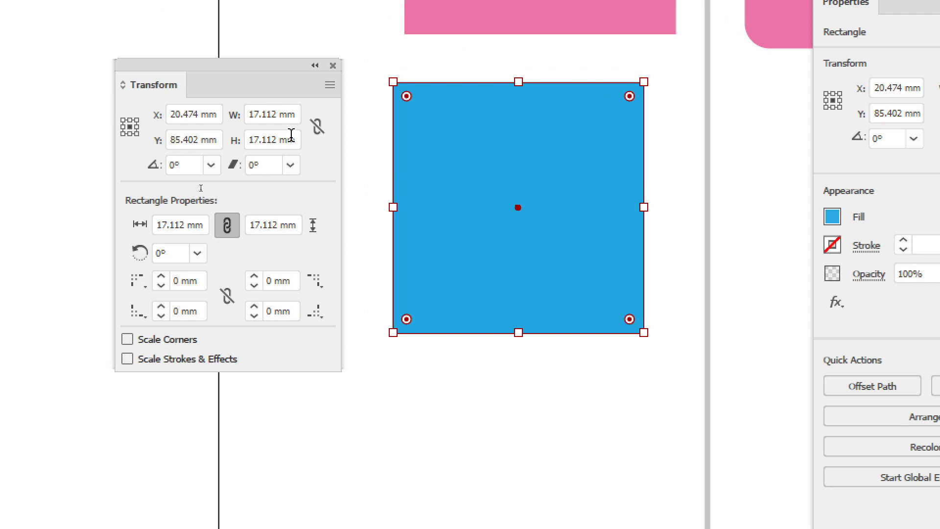
{"action": "key", "text": "Delete"}
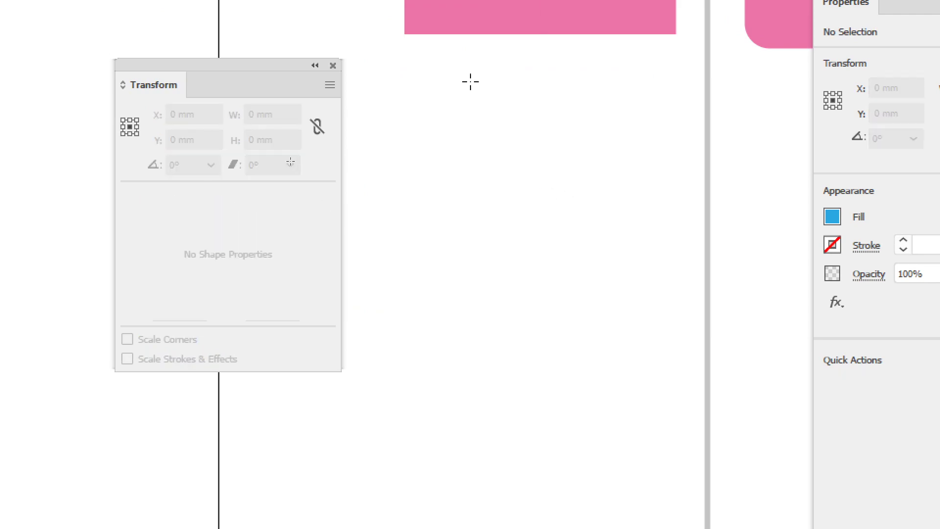
Create a rectangle with exact dimensions of 20 mm width and 20 mm height below the pink rectangle.
{"action": "left_click", "coordinate": [470, 82]}
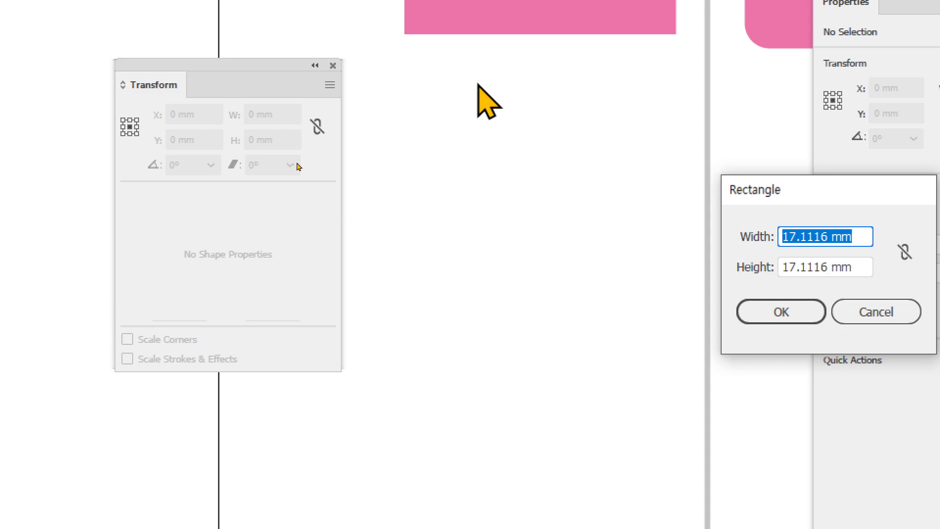
{"action": "key", "text": "Escape"}
{"action": "left_click", "coordinate": [458, 97]}
{"action": "left_click_drag", "start_coordinate": [754, 196], "coordinate": [465, 97]}
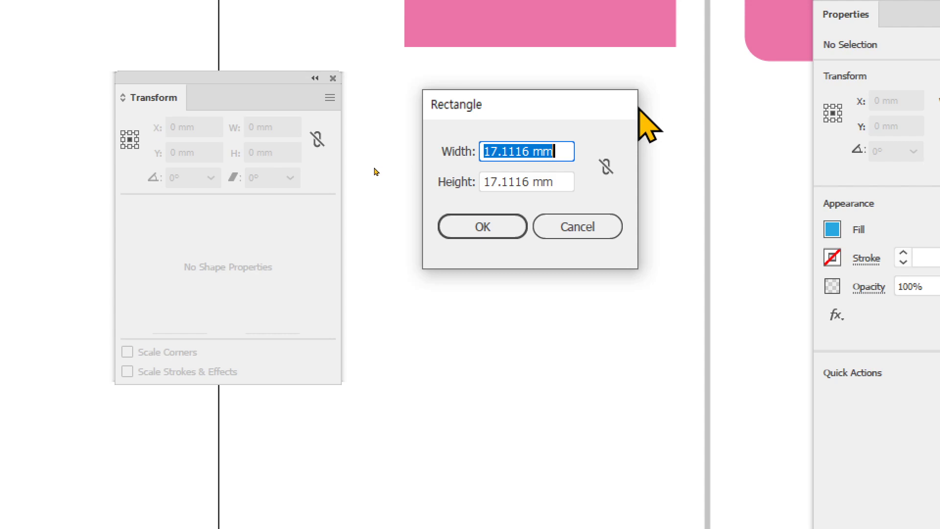
{"action": "type", "text": "20"}
{"action": "key", "text": "Tab"}
{"action": "type", "text": "2"}
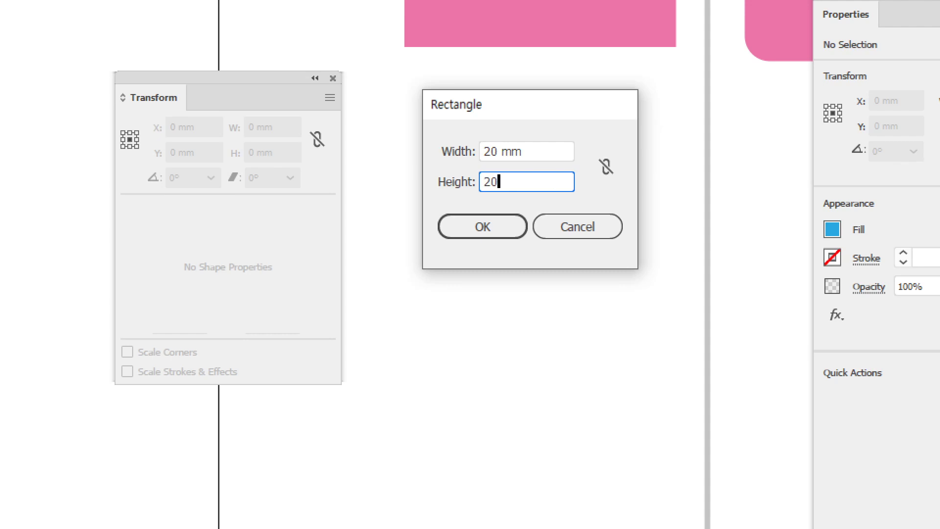
{"action": "type", "text": "0"}
{"action": "left_click", "coordinate": [492, 224]}
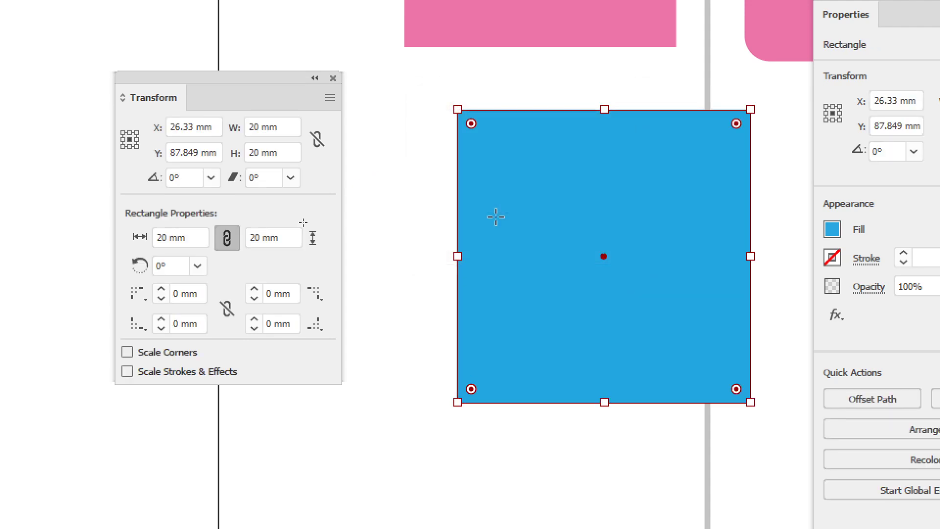
Move the blue square aside and create a 20 mm by 20 mm rounded rectangle with a 3 mm corner radius below the pink rectangle.
{"action": "left_click_drag", "start_coordinate": [532, 183], "coordinate": [59, 109]}
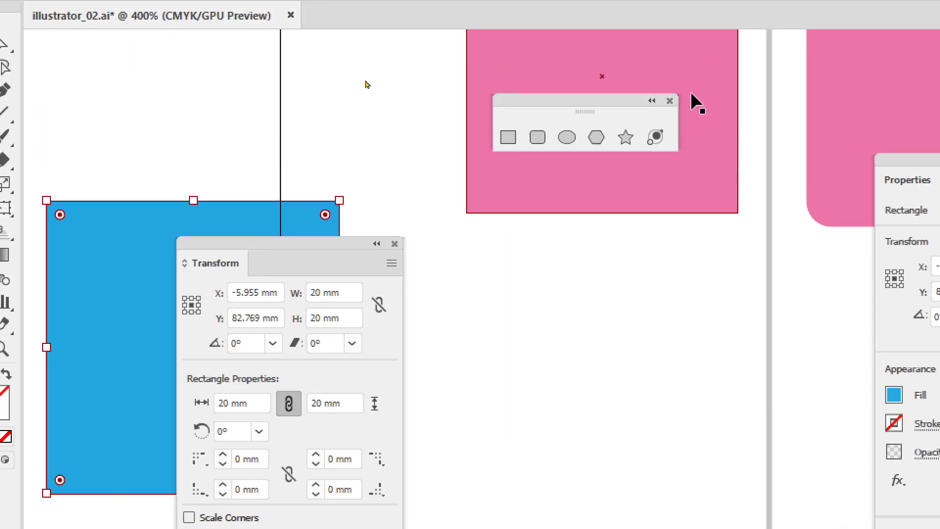
{"action": "left_click", "coordinate": [538, 138]}
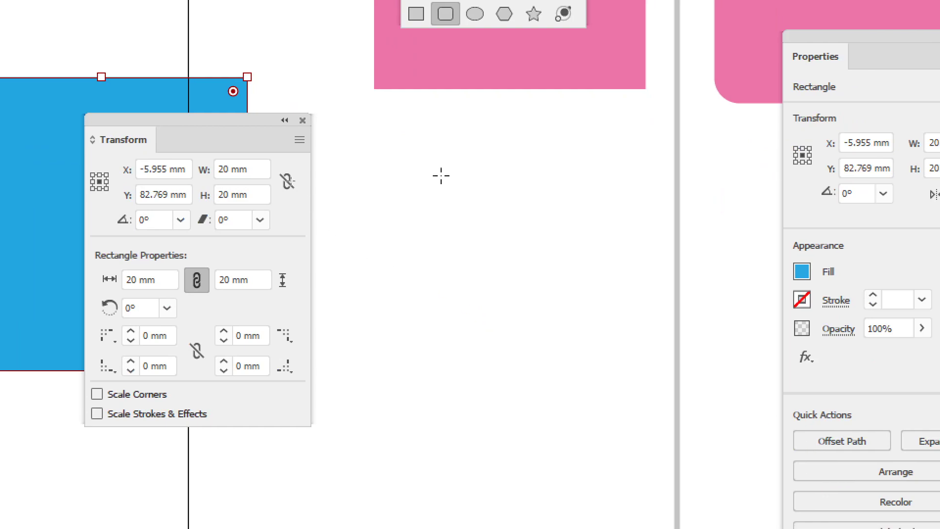
{"action": "left_click", "coordinate": [441, 175]}
{"action": "left_click_drag", "start_coordinate": [695, 226], "coordinate": [544, 71]}
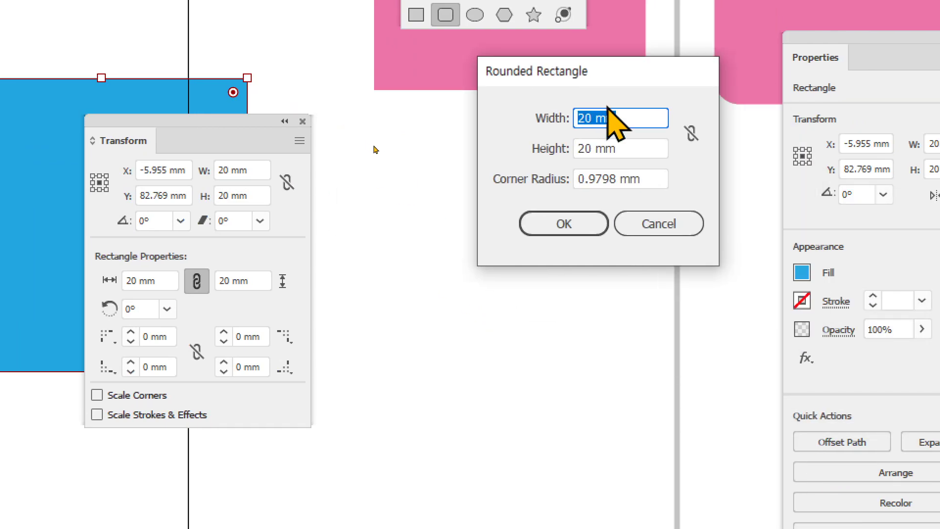
{"action": "left_click", "coordinate": [649, 180]}
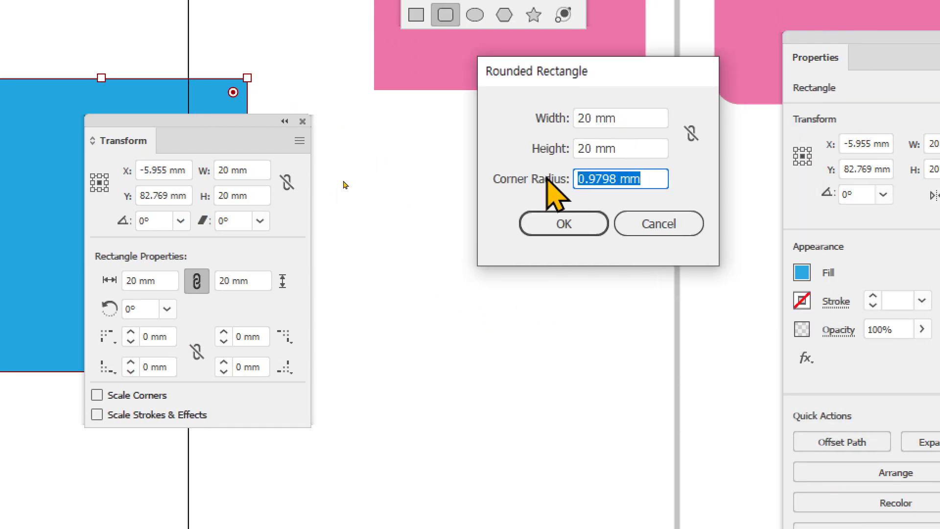
{"action": "type", "text": "3"}
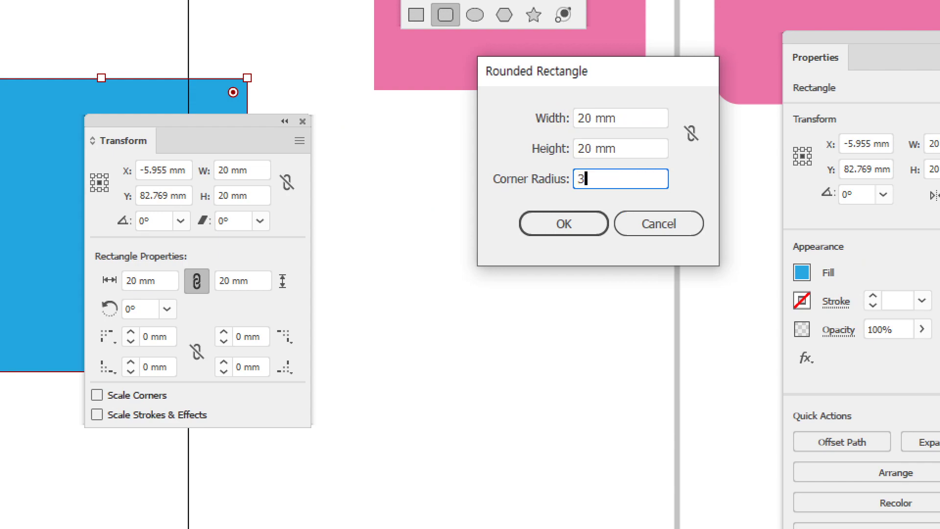
{"action": "key", "text": "Return"}
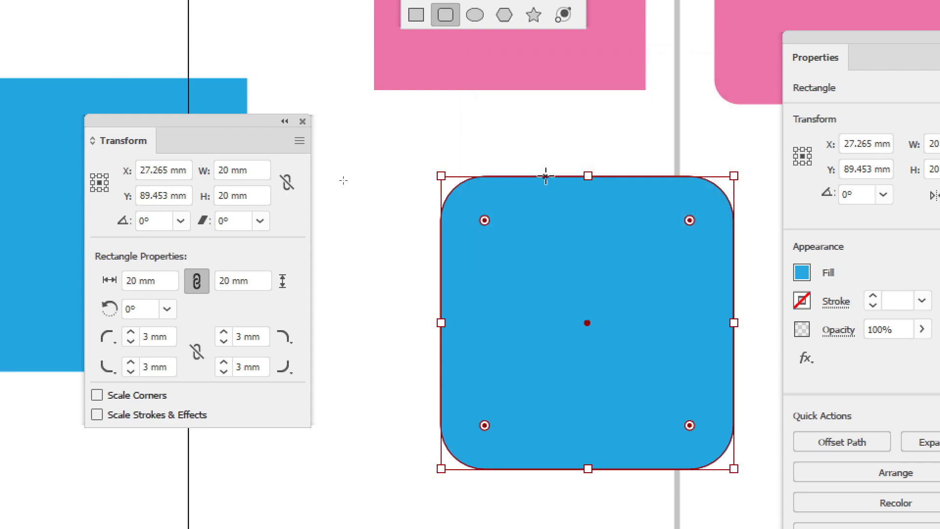
Undo the exact-size rounded rectangle and draw one about 18.5 mm wide and 16.5 mm high in its place, leaving it deselected.
{"action": "key", "text": "ctrl+z"}
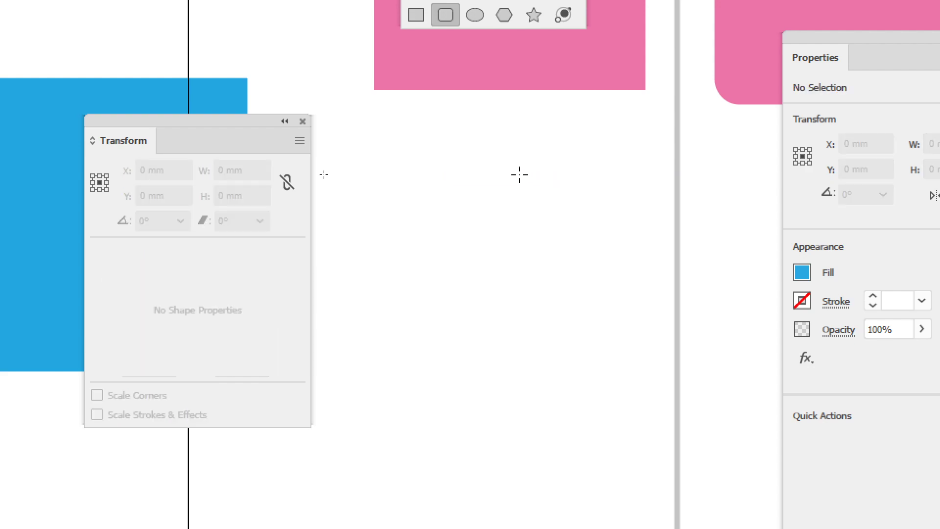
{"action": "left_click_drag", "start_coordinate": [377, 130], "coordinate": [646, 370]}
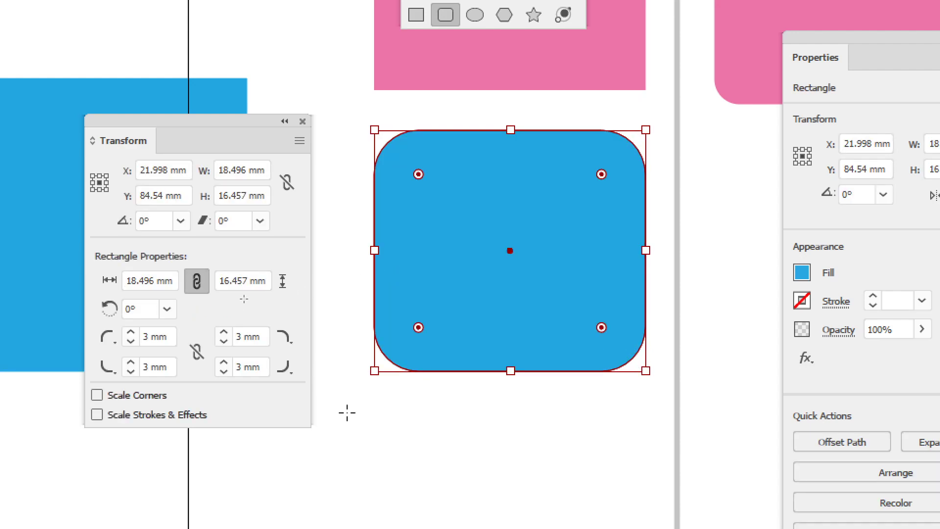
{"action": "left_click", "coordinate": [333, 225]}
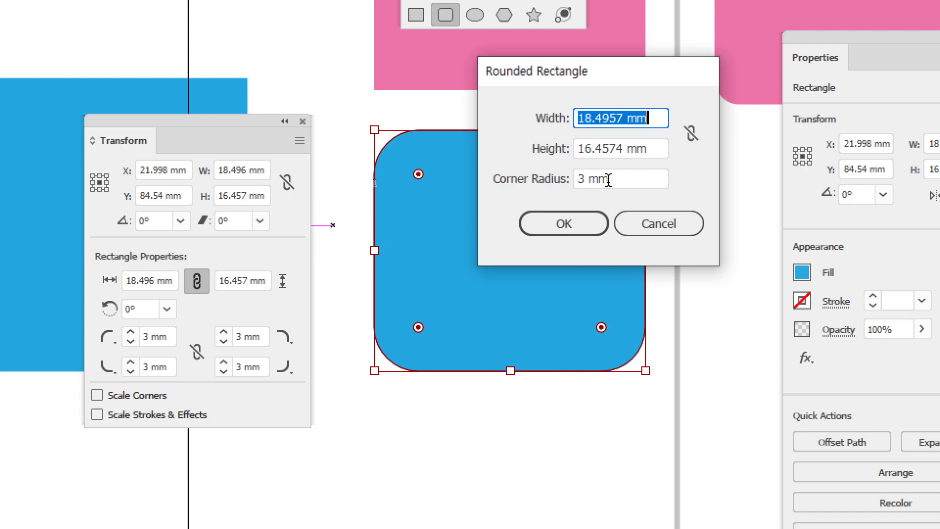
{"action": "left_click", "coordinate": [664, 232]}
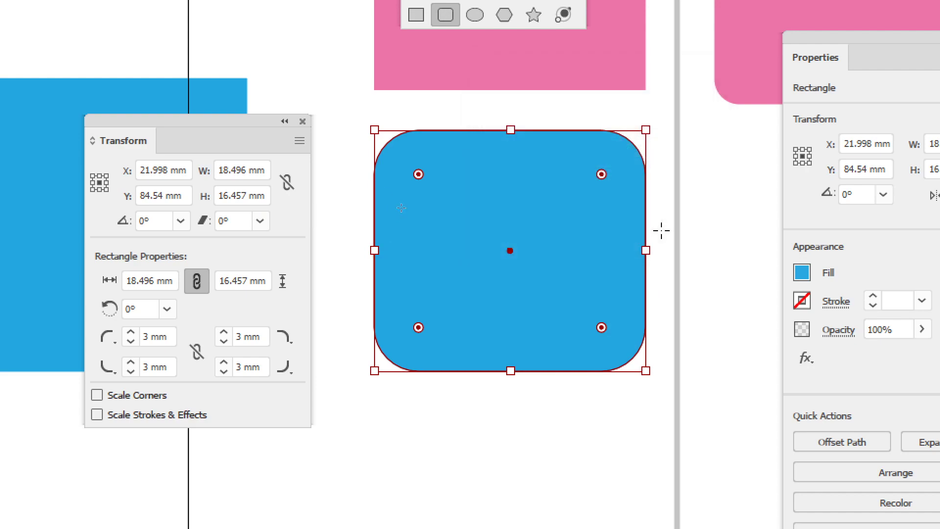
{"action": "left_click", "coordinate": [679, 243]}
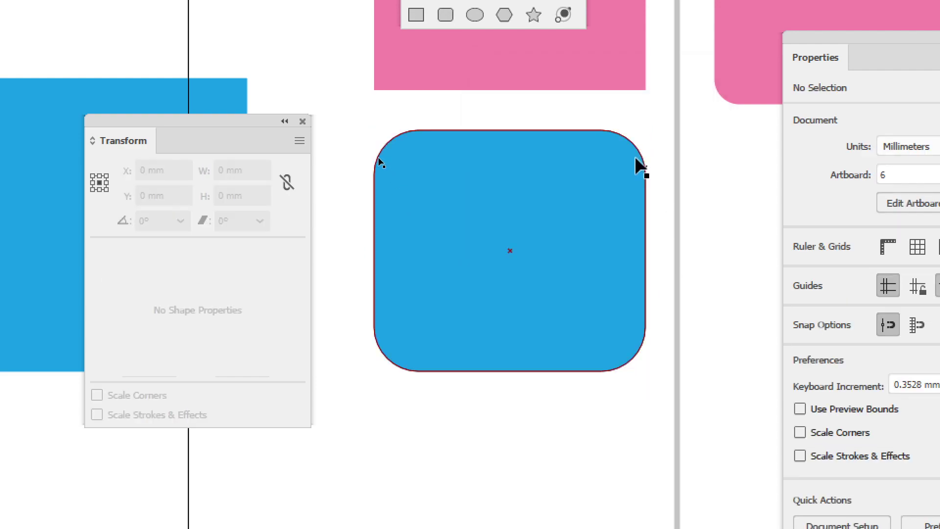
Create a polygon with a radius of 11.1334 mm and 3 sides between the pink and blue rectangles.
{"action": "left_click", "coordinate": [504, 91]}
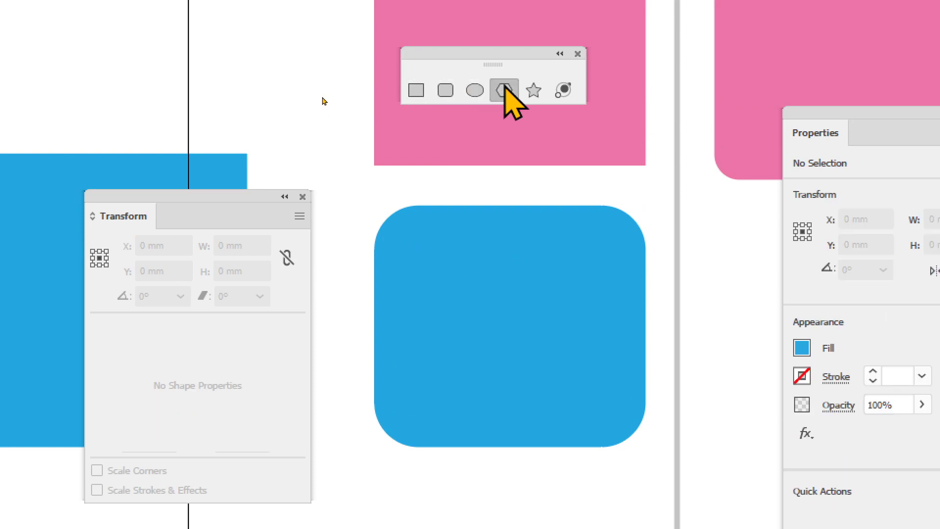
{"action": "left_click", "coordinate": [529, 195]}
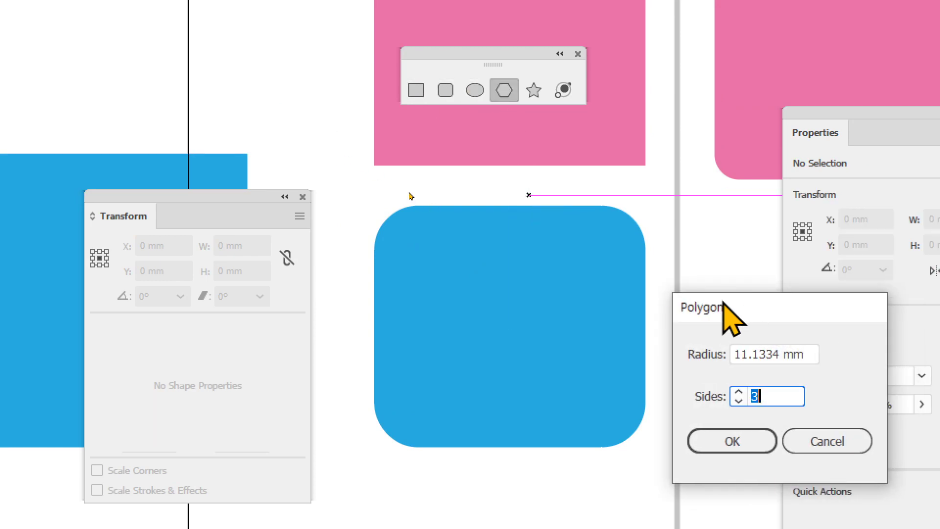
{"action": "left_click_drag", "start_coordinate": [741, 308], "coordinate": [525, 170]}
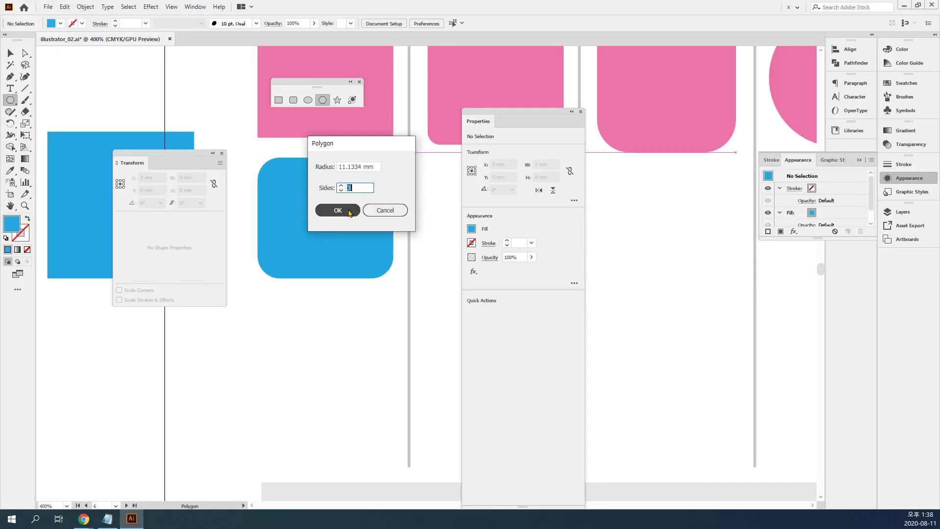
{"action": "left_click", "coordinate": [349, 211]}
Delete the blue rounded rectangle and move the triangle into the empty space below the pink rectangle.
{"action": "key", "text": "v"}
{"action": "left_click", "coordinate": [345, 222]}
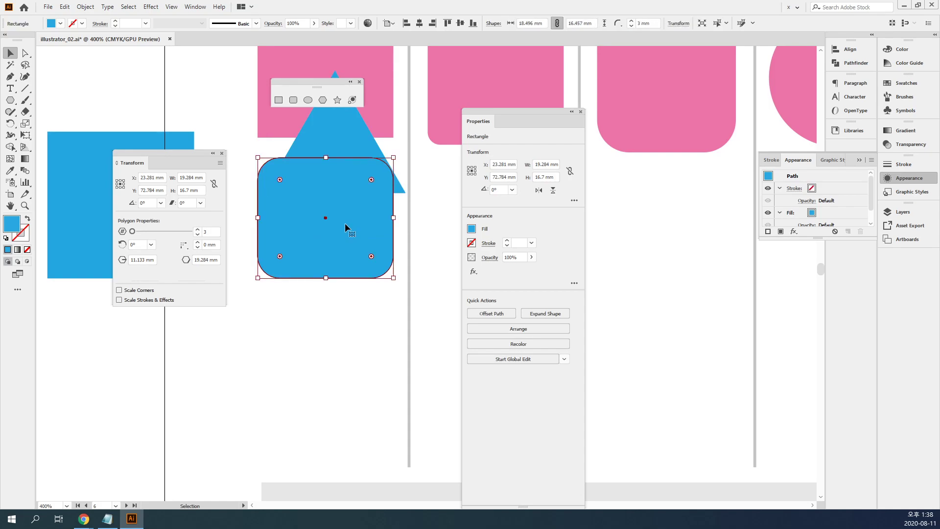
{"action": "key", "text": "Delete"}
{"action": "left_click_drag", "start_coordinate": [369, 189], "coordinate": [352, 251]}
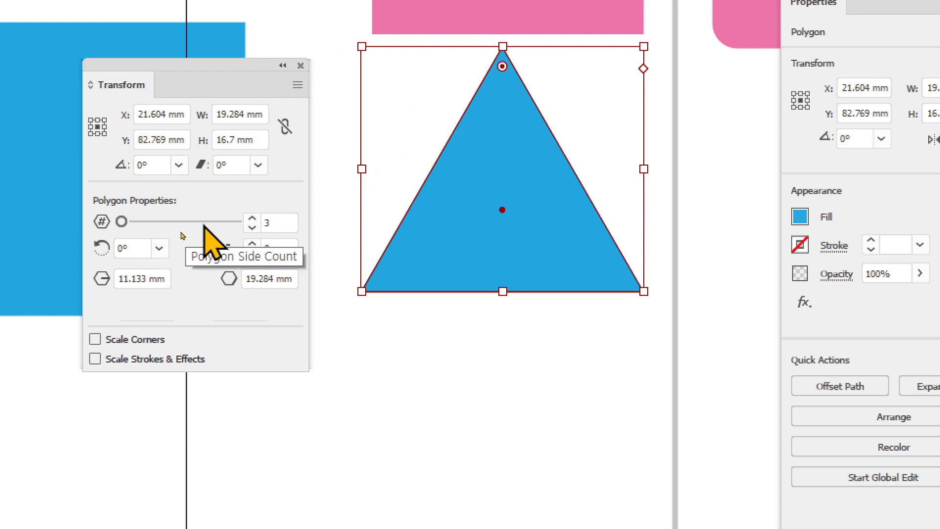
Raise the triangle's side count step by step and lower it again to 4 sides.
{"action": "left_click", "coordinate": [253, 219]}
{"action": "left_click", "coordinate": [253, 219]}
{"action": "left_click", "coordinate": [253, 219]}
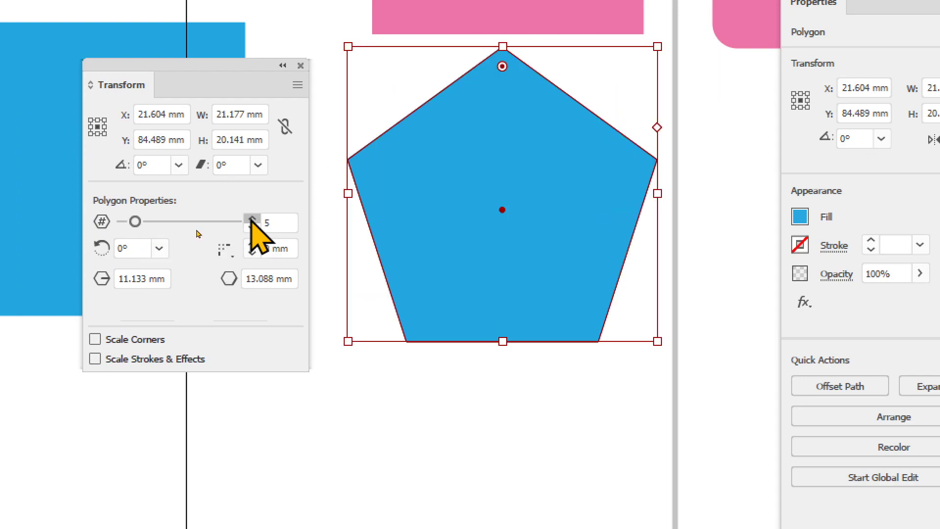
{"action": "left_click", "coordinate": [253, 219]}
{"action": "left_click", "coordinate": [253, 219]}
{"action": "left_click", "coordinate": [253, 219]}
{"action": "left_click", "coordinate": [253, 219]}
{"action": "left_click", "coordinate": [252, 219]}
{"action": "left_click", "coordinate": [253, 219]}
{"action": "left_click", "coordinate": [253, 219]}
{"action": "left_click", "coordinate": [253, 219]}
{"action": "left_click", "coordinate": [252, 219]}
{"action": "left_click", "coordinate": [252, 228]}
{"action": "left_click", "coordinate": [252, 228]}
{"action": "left_click", "coordinate": [253, 228]}
{"action": "left_click", "coordinate": [253, 228]}
{"action": "left_click", "coordinate": [253, 228]}
{"action": "left_click", "coordinate": [252, 228]}
{"action": "left_click", "coordinate": [253, 228]}
{"action": "left_click", "coordinate": [252, 228]}
{"action": "left_click", "coordinate": [253, 227]}
{"action": "left_click", "coordinate": [253, 227]}
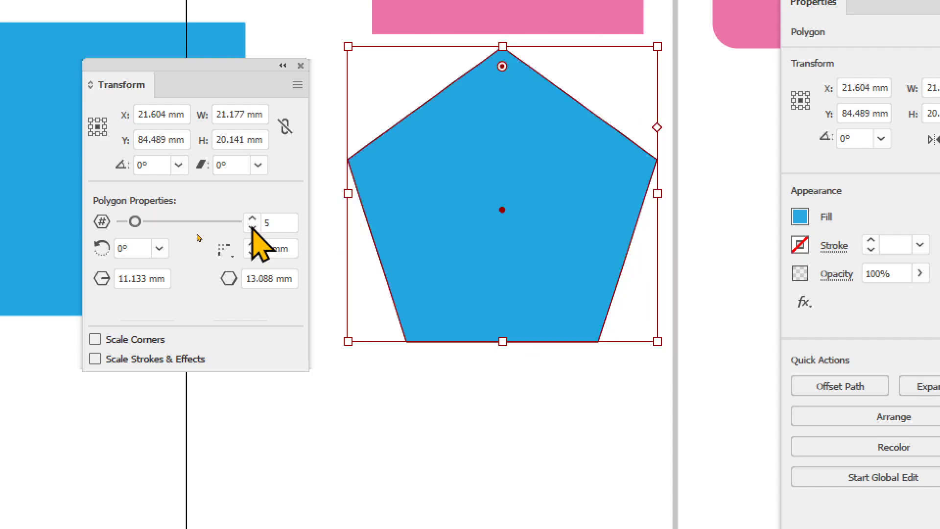
{"action": "left_click", "coordinate": [253, 228]}
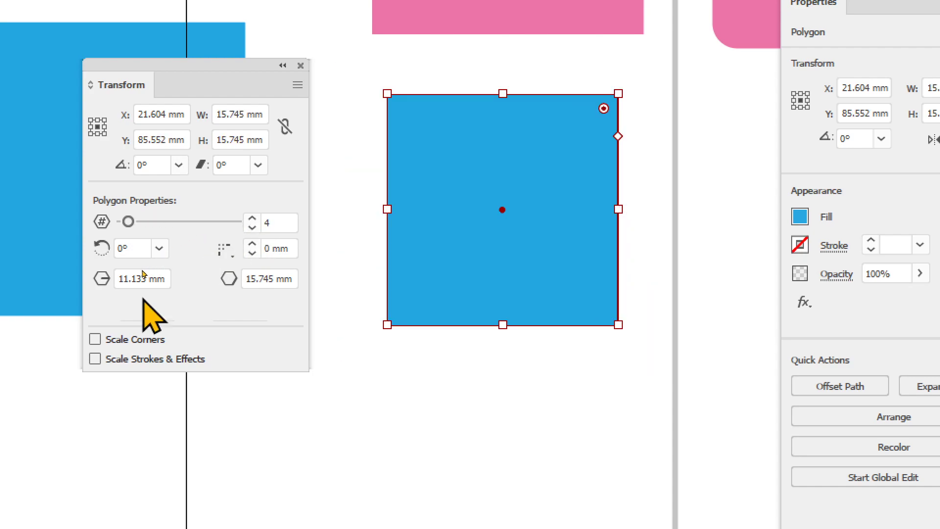
Set the four-sided polygon's radius to 12 mm and increase it in 1 mm steps to 15 mm.
{"action": "left_click", "coordinate": [162, 280]}
{"action": "type", "text": "12"}
{"action": "key", "text": "Return"}
{"action": "key", "text": "Up"}
{"action": "key", "text": "Up"}
{"action": "key", "text": "Up"}
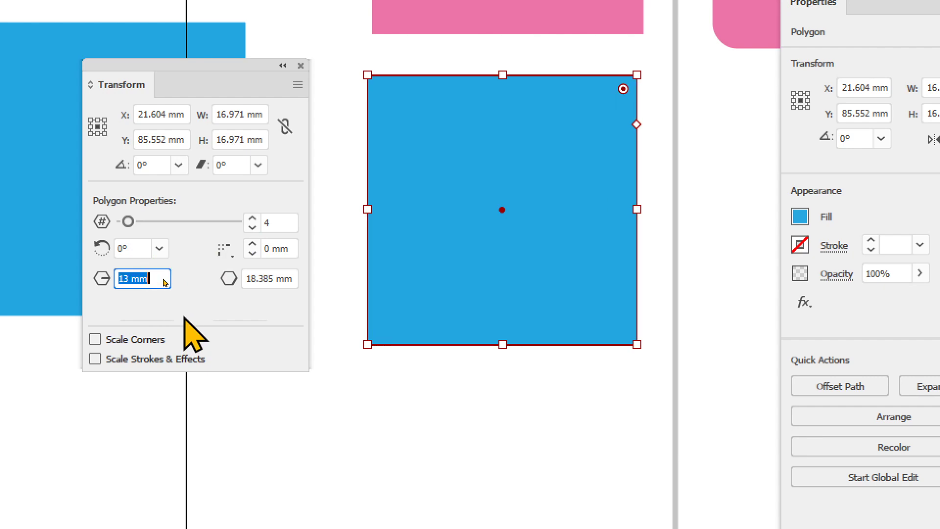
Change the polygon to 6 sides and adjust its radius to 11 mm.
{"action": "left_click", "coordinate": [252, 219]}
{"action": "left_click", "coordinate": [253, 218]}
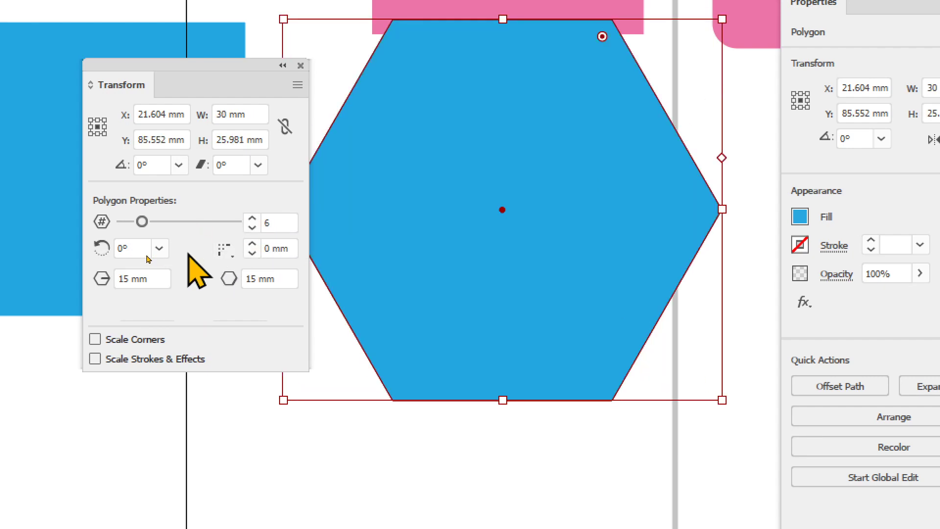
{"action": "left_click", "coordinate": [147, 279]}
{"action": "key", "text": "Down"}
{"action": "key", "text": "Down"}
{"action": "key", "text": "Down"}
{"action": "key", "text": "Down"}
{"action": "key", "text": "Down"}
{"action": "key", "text": "Down"}
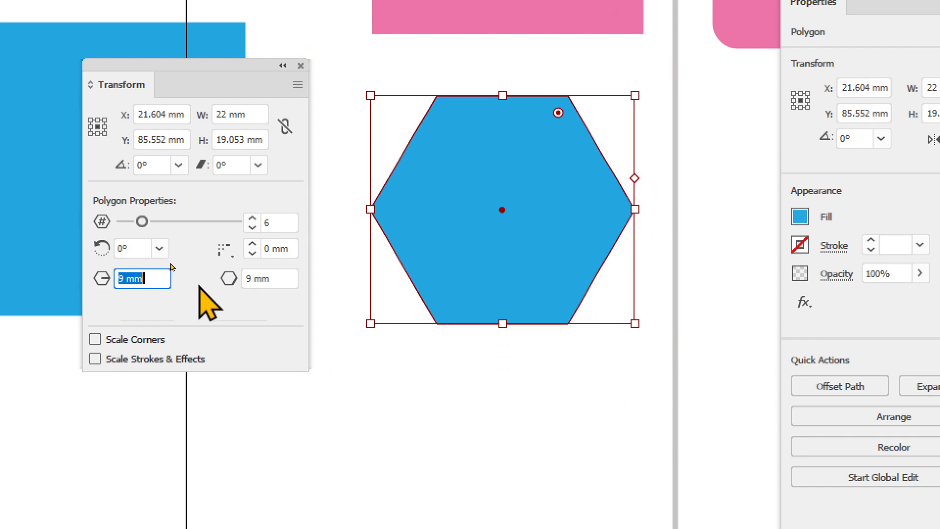
{"action": "key", "text": "Up"}
{"action": "key", "text": "Up"}
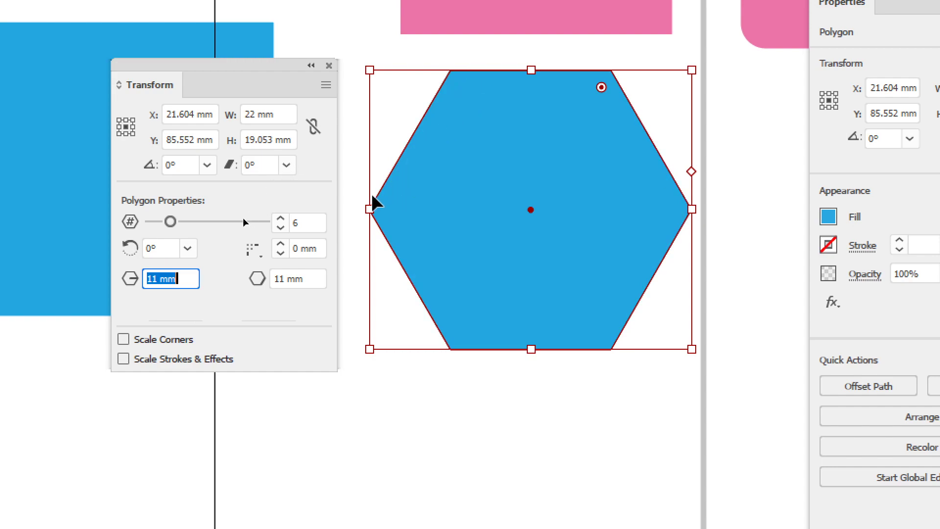
Set the hexagon's side length to 12 mm, then step it through 13 mm back down to 11 mm.
{"action": "double_click", "coordinate": [281, 279]}
{"action": "type", "text": "12"}
{"action": "key", "text": "Return"}
{"action": "key", "text": "Up"}
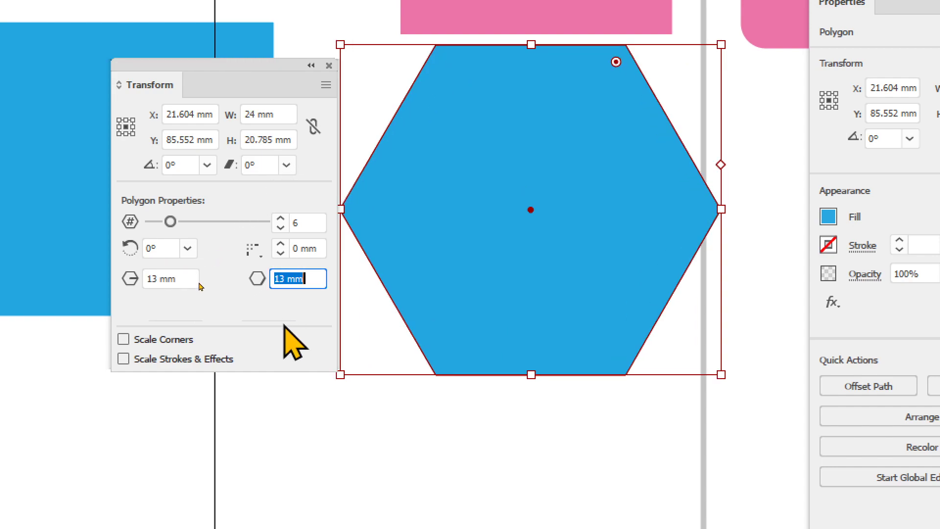
{"action": "key", "text": "Down"}
{"action": "key", "text": "Down"}
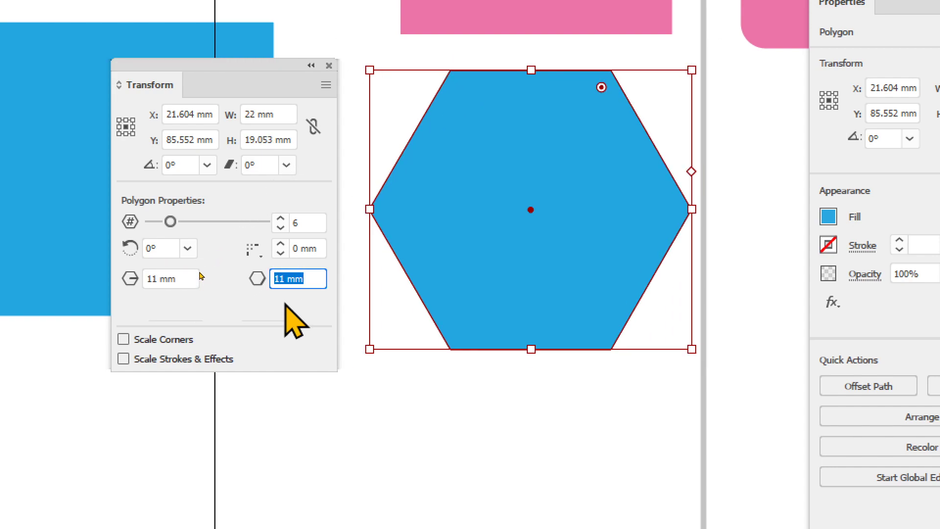
Try 7 sides on the polygon, return it to 6, and show its additional transform options.
{"action": "left_click", "coordinate": [281, 218]}
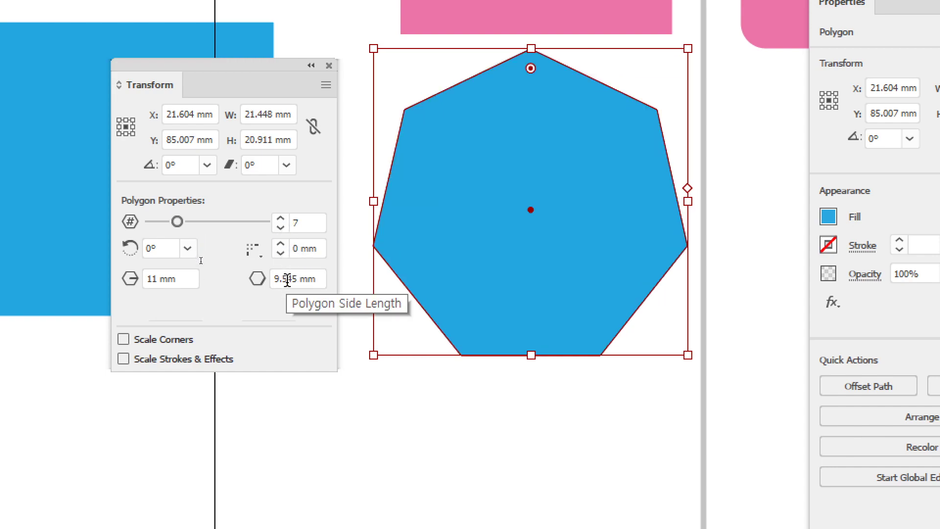
{"action": "left_click", "coordinate": [281, 227]}
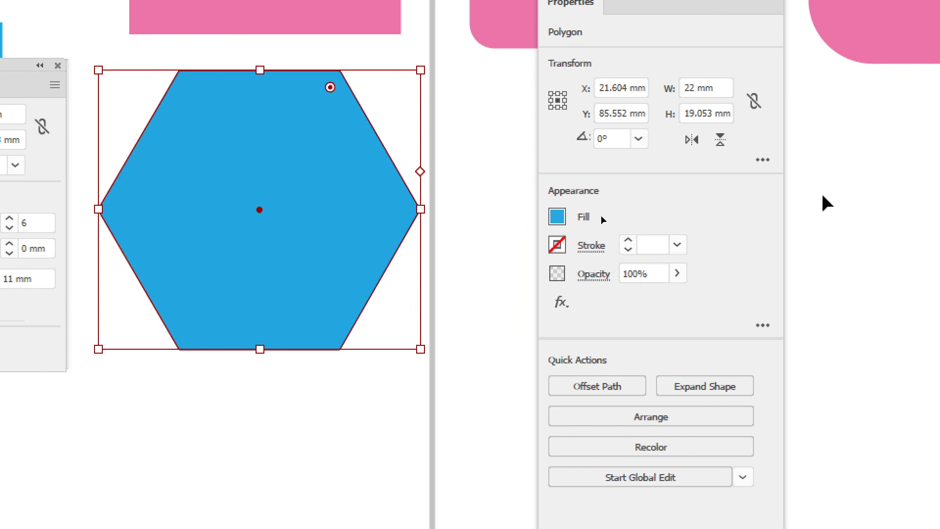
{"action": "left_click", "coordinate": [763, 160]}
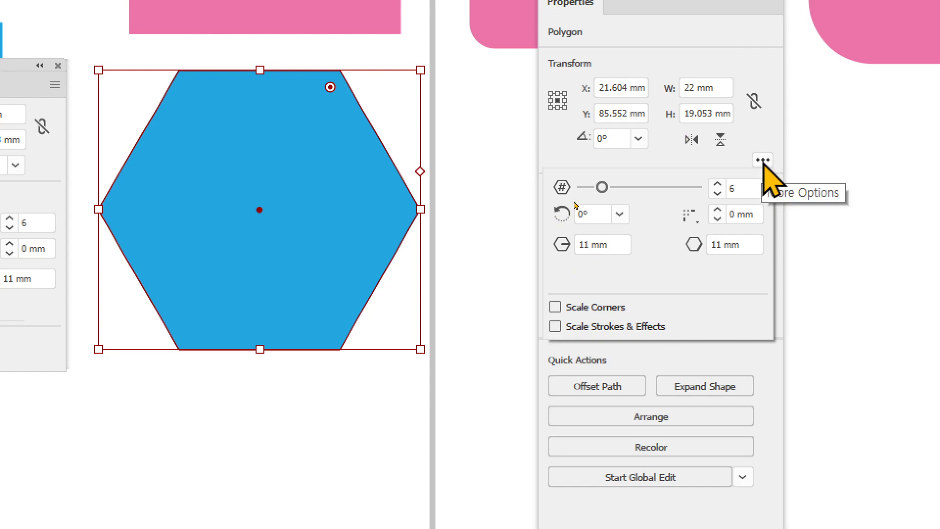
Delete the hexagon and draw a triangle about 12.6 mm wide and 10.9 mm high below the pink rectangle.
{"action": "key", "text": "Delete"}
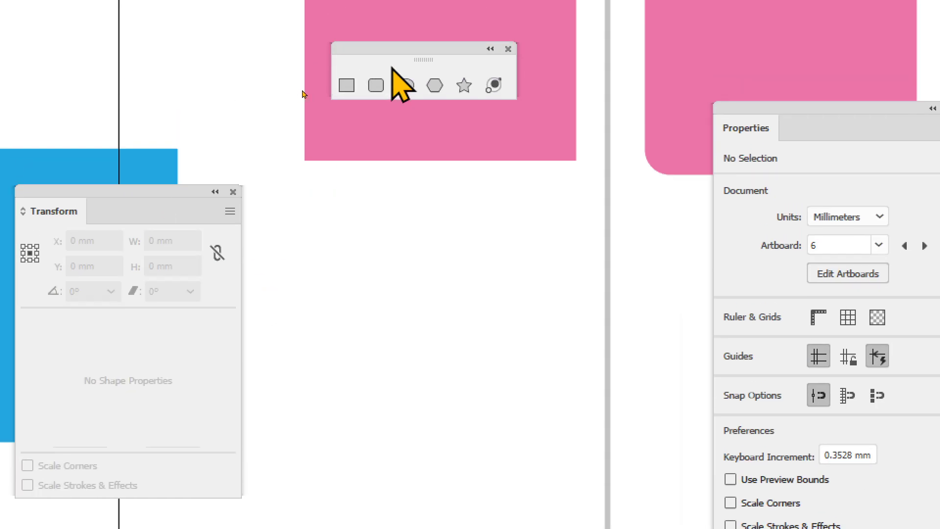
{"action": "left_click_drag", "start_coordinate": [415, 76], "coordinate": [405, 92]}
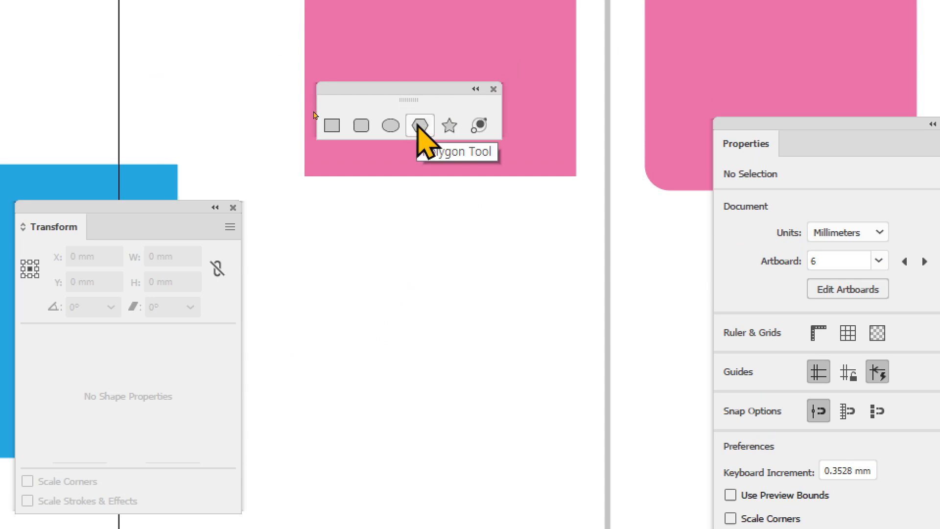
{"action": "left_click", "coordinate": [419, 126]}
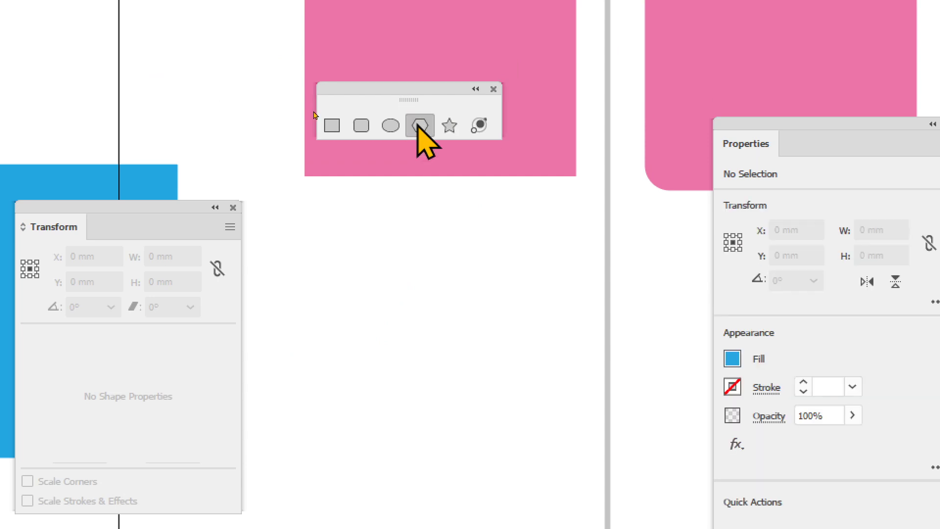
{"action": "mouse_move", "coordinate": [395, 246]}
{"action": "left_mouse_down"}
{"action": "mouse_move", "coordinate": [453, 296]}
{"action": "mouse_move", "coordinate": [490, 298]}
{"action": "left_mouse_up"}
{"action": "left_click_drag", "start_coordinate": [421, 263], "coordinate": [431, 321]}
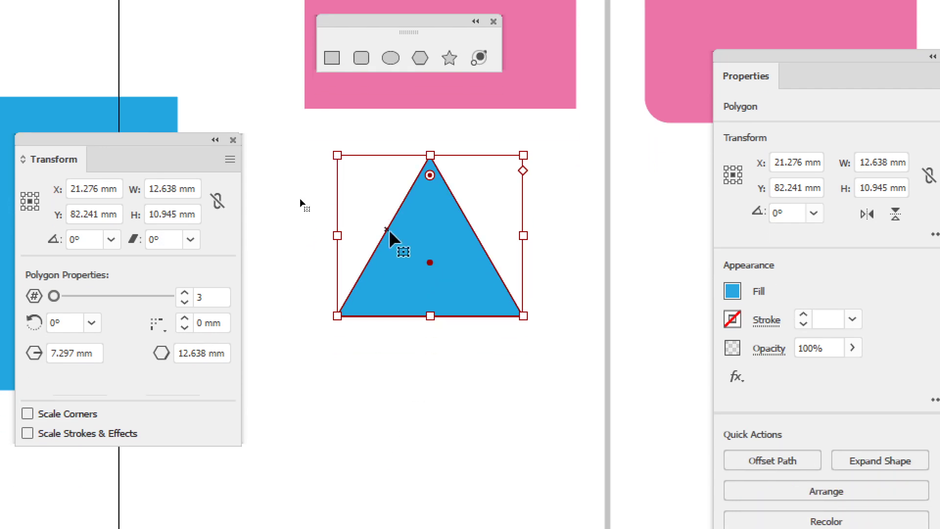
Increase the triangle's side count to the slider maximum of 20 and raise it further to 29.
{"action": "left_click_drag", "start_coordinate": [108, 165], "coordinate": [167, 147]}
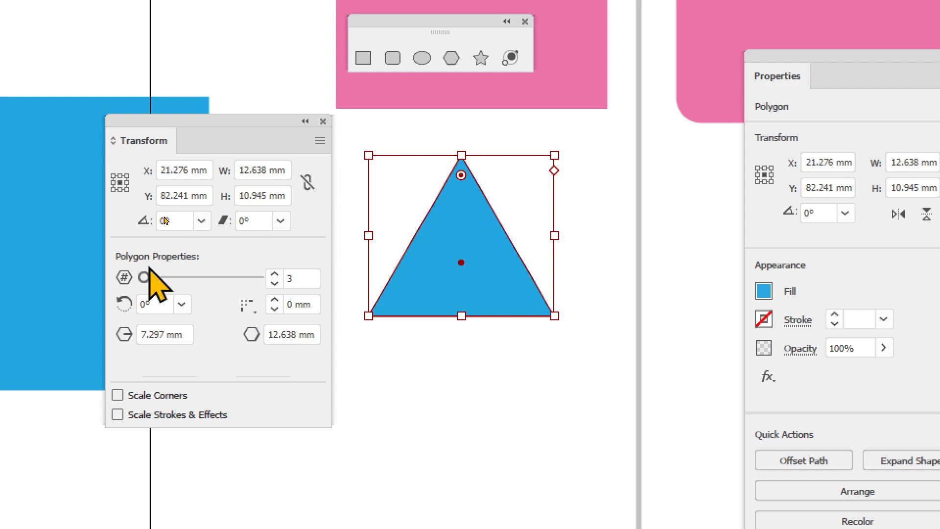
{"action": "left_click_drag", "start_coordinate": [144, 277], "coordinate": [260, 277]}
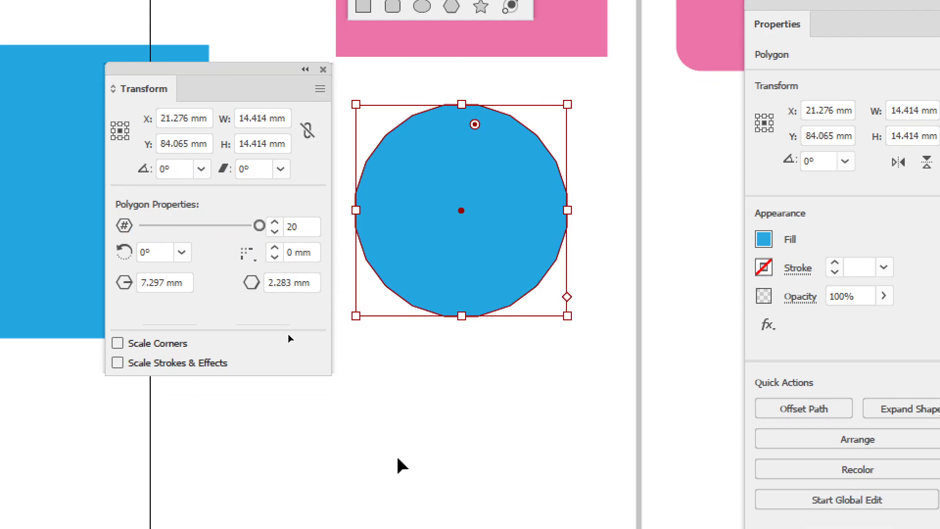
{"action": "left_click", "coordinate": [274, 222]}
{"action": "left_click", "coordinate": [275, 222]}
{"action": "left_click", "coordinate": [275, 223]}
{"action": "left_click", "coordinate": [275, 223]}
{"action": "left_click", "coordinate": [275, 223]}
{"action": "left_click", "coordinate": [275, 223]}
{"action": "left_click", "coordinate": [275, 223]}
{"action": "left_click", "coordinate": [275, 223]}
{"action": "left_click", "coordinate": [275, 223]}
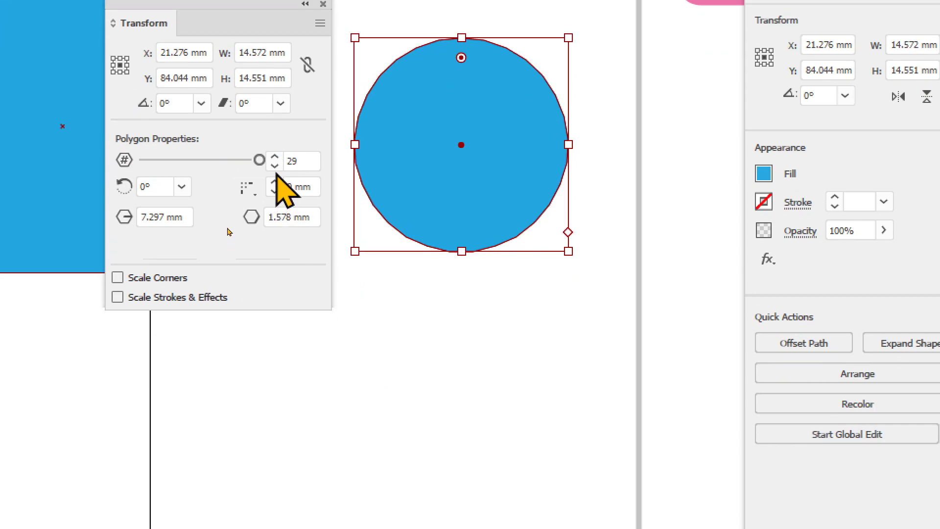
Set the polygon's side count to 6 and delete the shape.
{"action": "left_click_drag", "start_coordinate": [261, 161], "coordinate": [164, 162]}
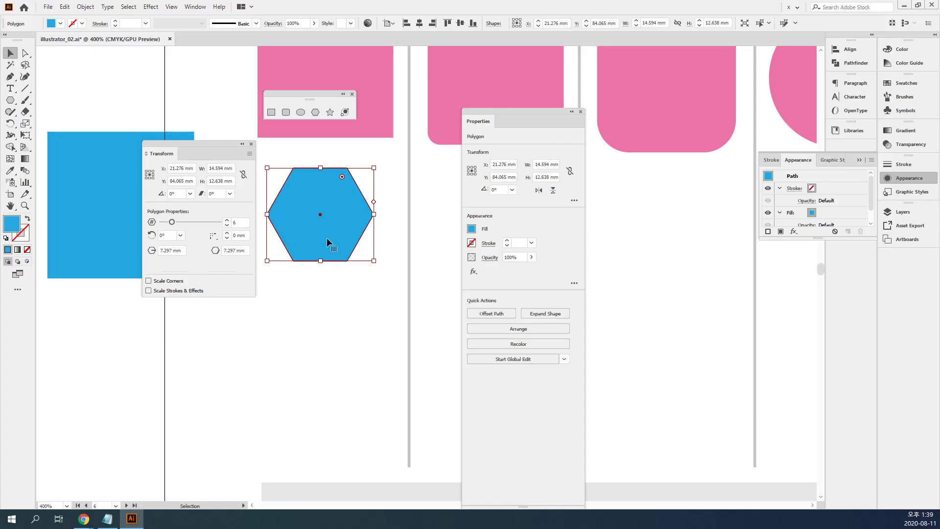
{"action": "key", "text": "Delete"}
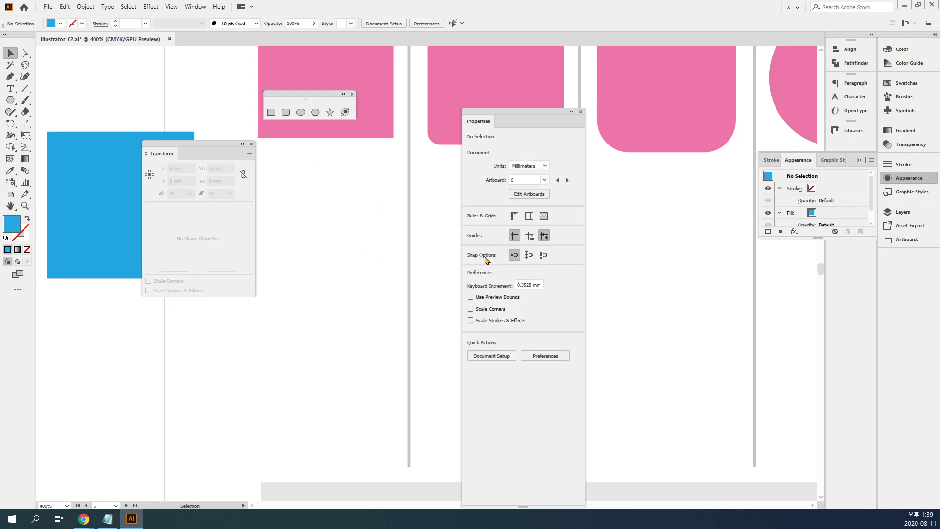
Put away the floating panels and reset the x workspace to its saved layout.
{"action": "left_click", "coordinate": [906, 178]}
{"action": "left_click_drag", "start_coordinate": [491, 128], "coordinate": [852, 150]}
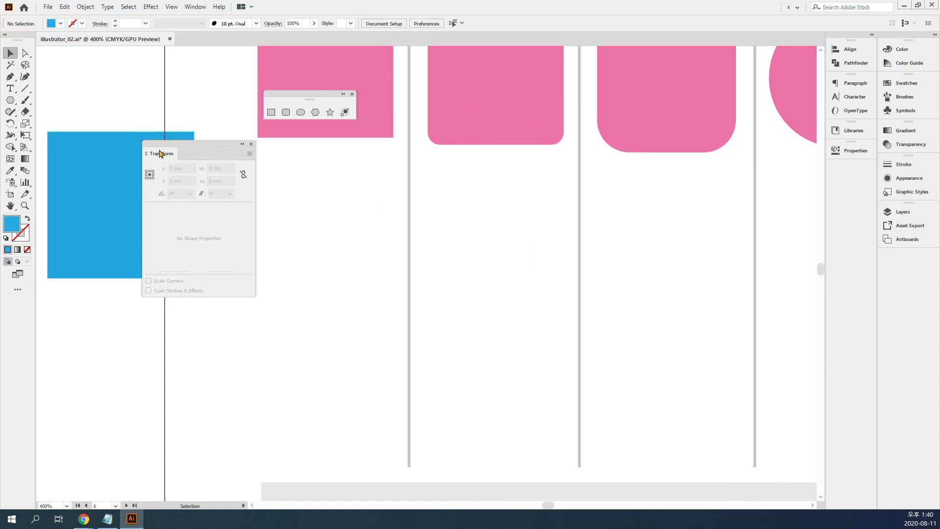
{"action": "left_click_drag", "start_coordinate": [164, 154], "coordinate": [303, 180]}
{"action": "left_click", "coordinate": [792, 7]}
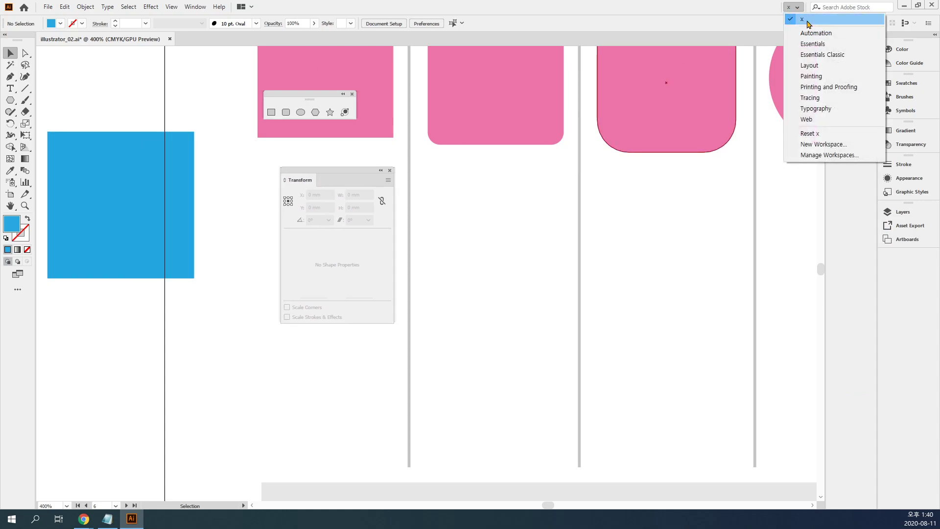
{"action": "left_click", "coordinate": [833, 134]}
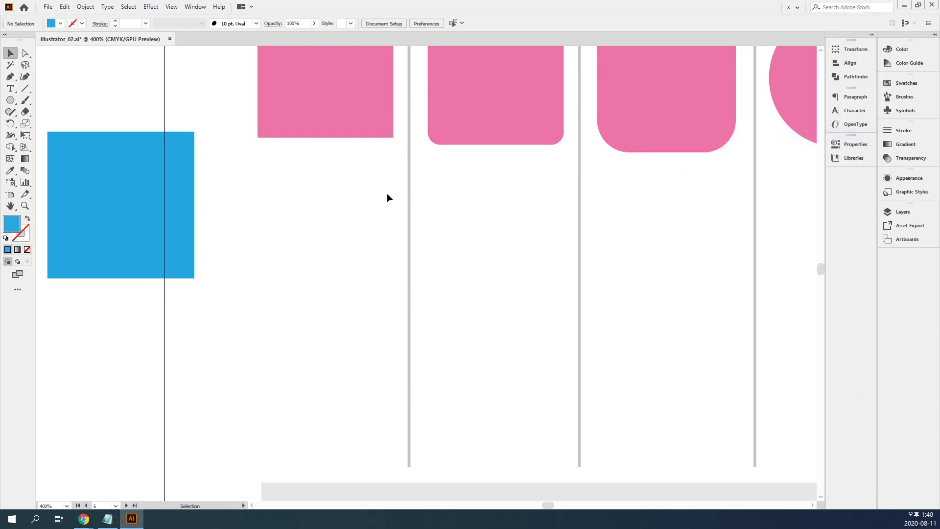
Delete the large blue rectangle that straddles the artboard edge beside the pink shapes.
{"action": "left_click", "coordinate": [84, 201]}
{"action": "key", "text": "Delete"}
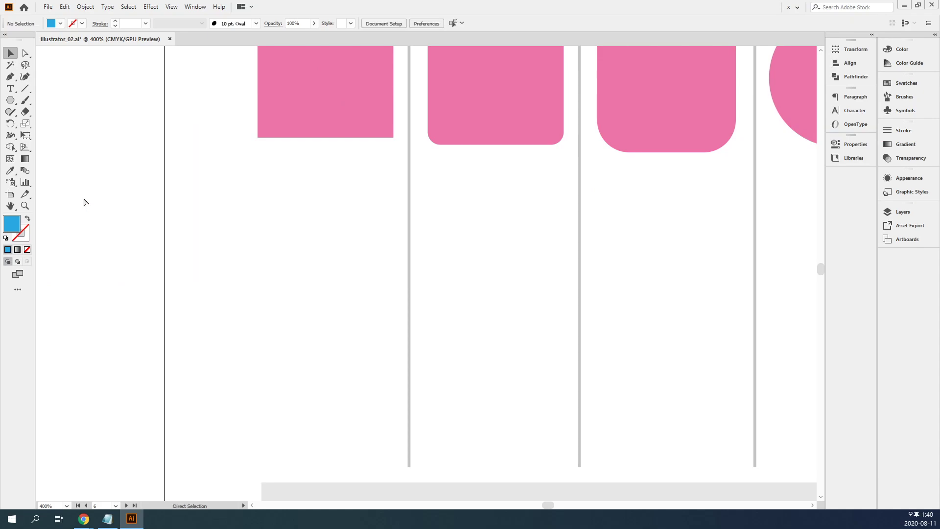
{"action": "key", "text": "ctrl+minus"}
{"action": "key", "text": "ctrl+minus"}
{"action": "left_click_drag", "start_coordinate": [534, 294], "coordinate": [385, 294]}
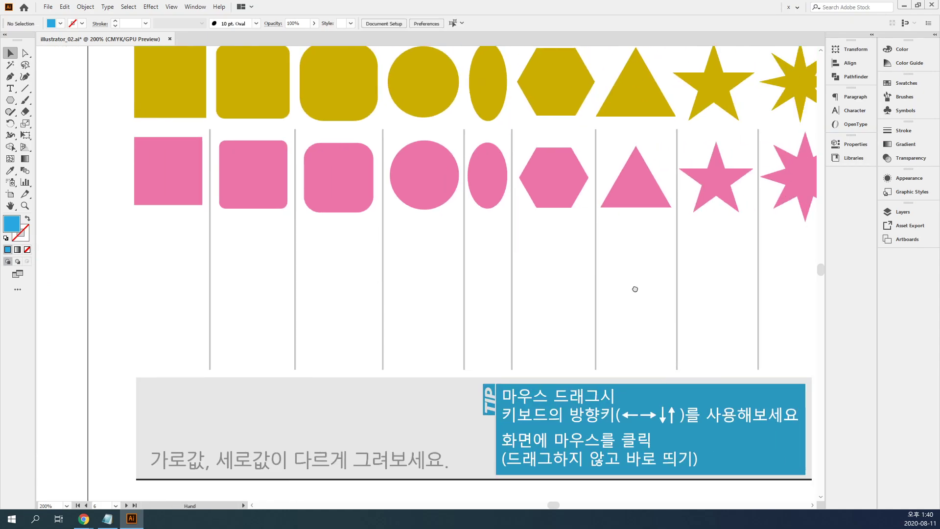
{"action": "left_click_drag", "start_coordinate": [636, 288], "coordinate": [520, 254]}
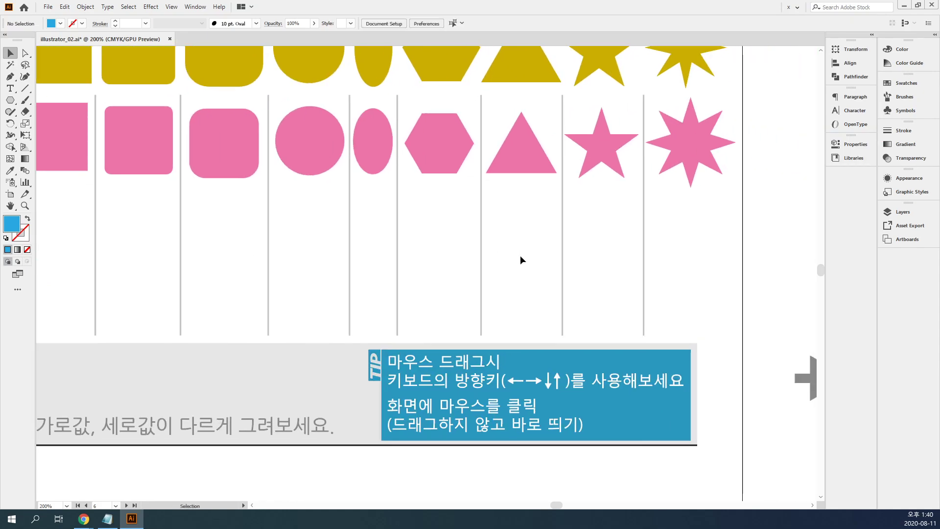
Choose the Flare tool, look at its options on an empty area above the sample sheet, and cancel them.
{"action": "left_click", "coordinate": [25, 89]}
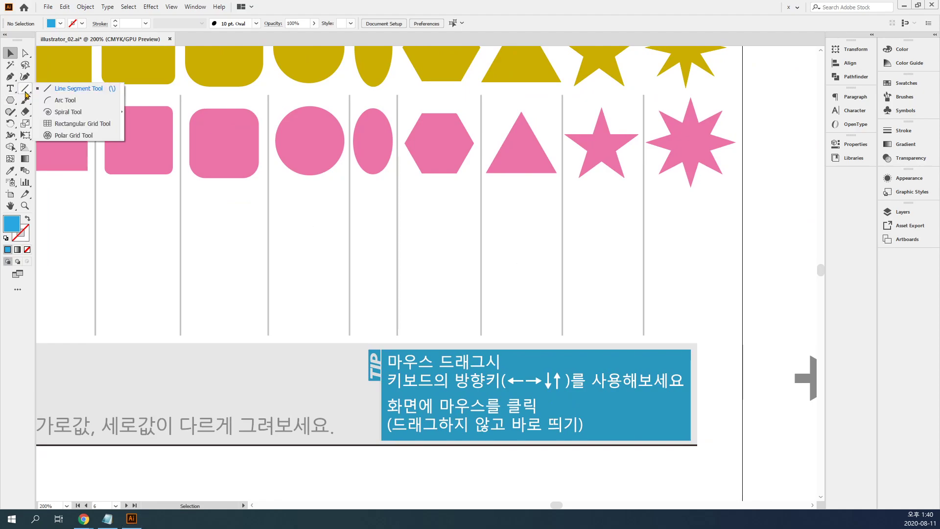
{"action": "left_click", "coordinate": [10, 100]}
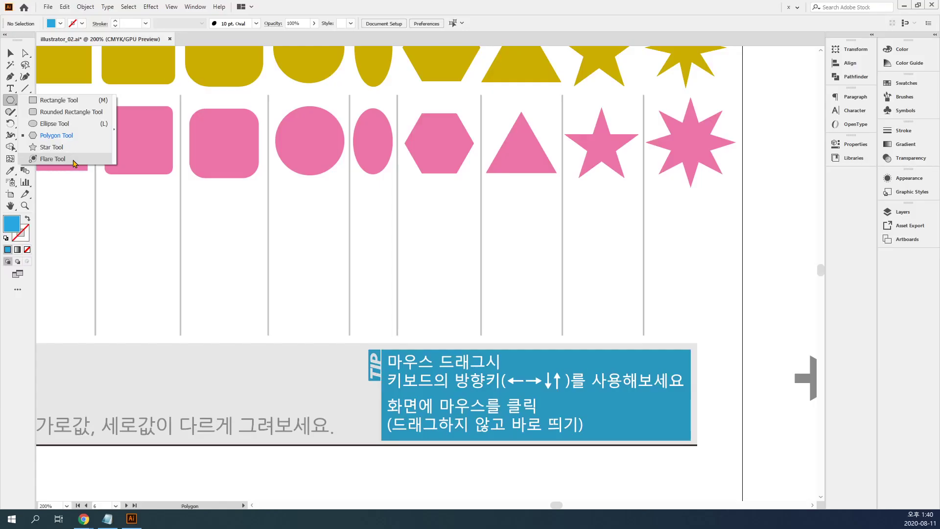
{"action": "left_click", "coordinate": [42, 158]}
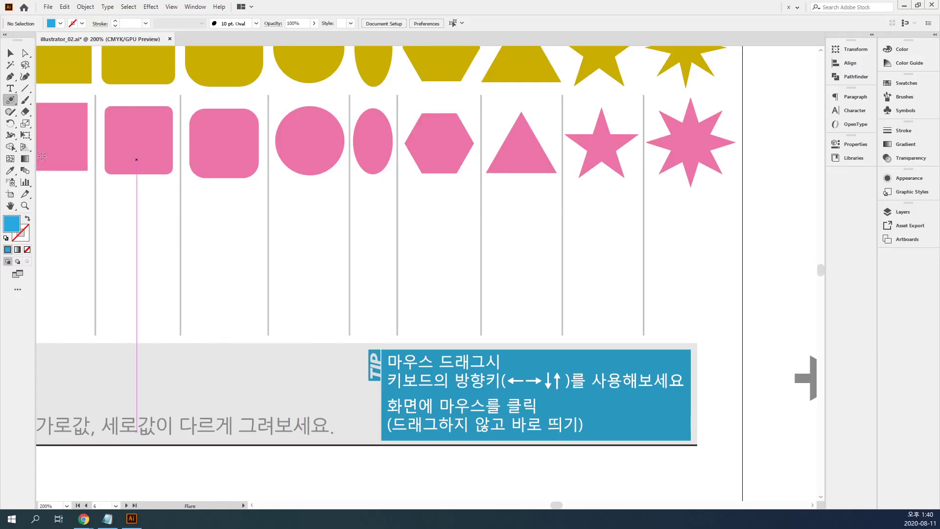
{"action": "key", "text": "ctrl+minus"}
{"action": "key", "text": "ctrl+minus"}
{"action": "key", "text": "ctrl+minus"}
{"action": "left_click_drag", "start_coordinate": [397, 139], "coordinate": [419, 423]}
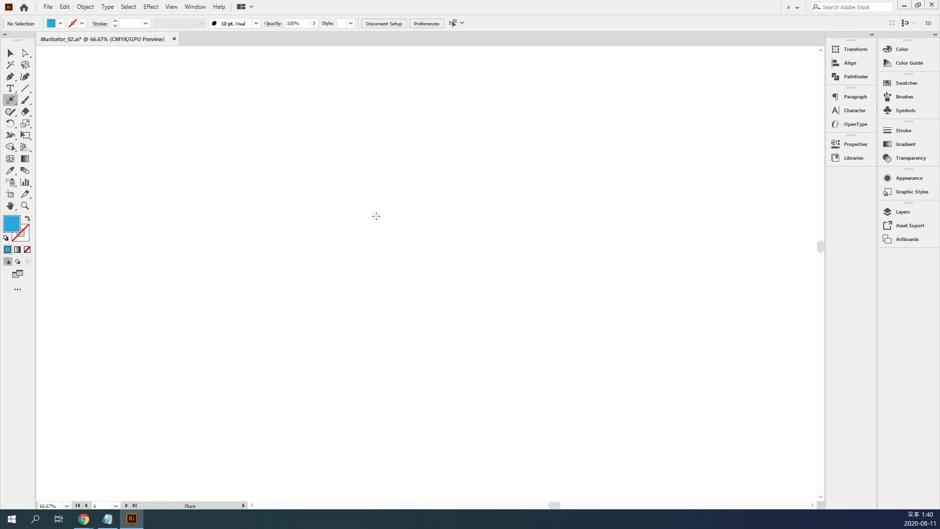
{"action": "left_click", "coordinate": [246, 142]}
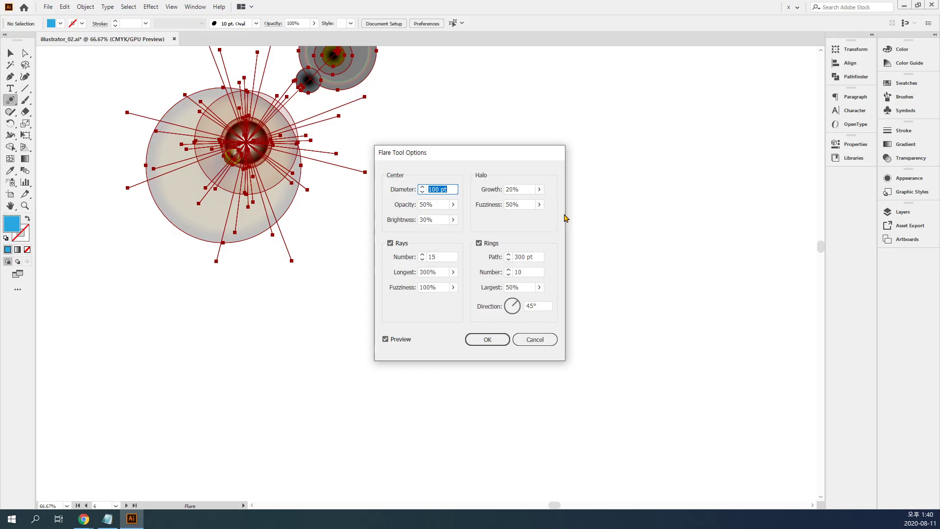
{"action": "key", "text": "Escape"}
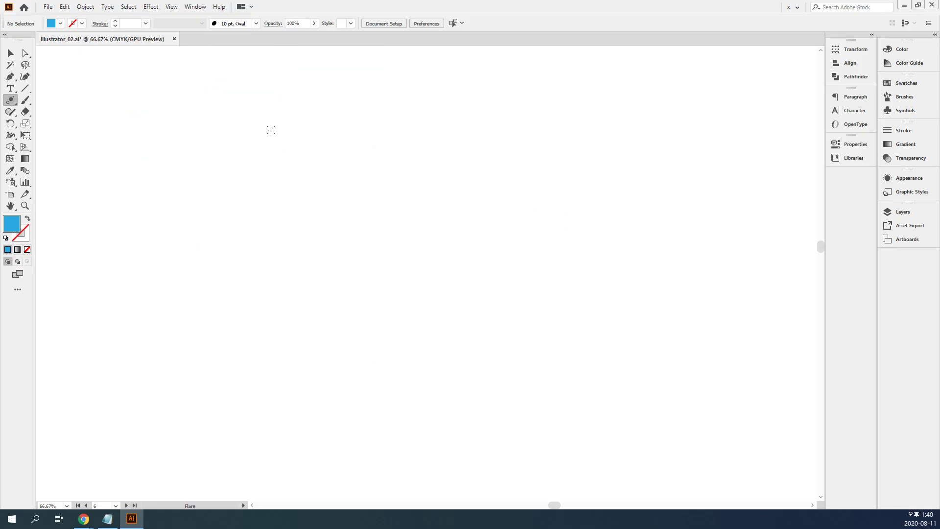
Draw a trial flare on the blank canvas and delete it, keeping the Flare tool selected.
{"action": "left_click_drag", "start_coordinate": [278, 131], "coordinate": [384, 294]}
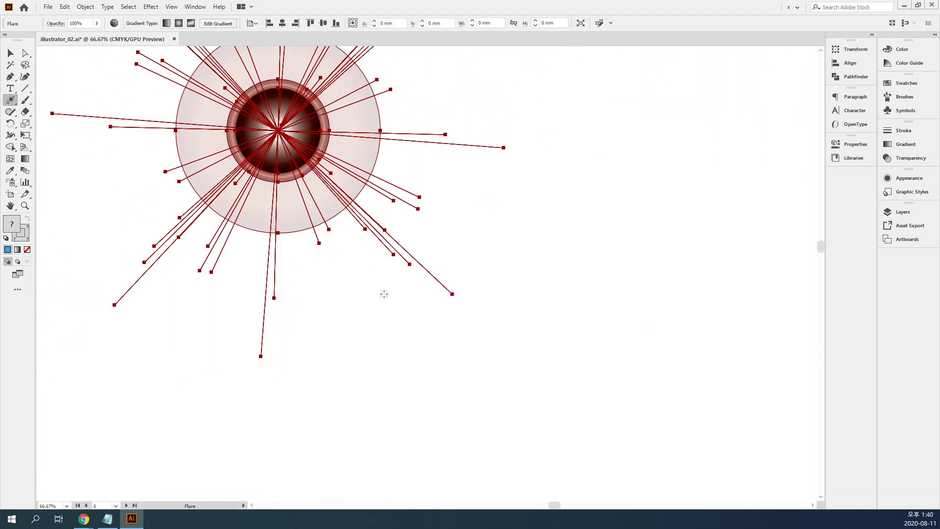
{"action": "key", "text": "Delete"}
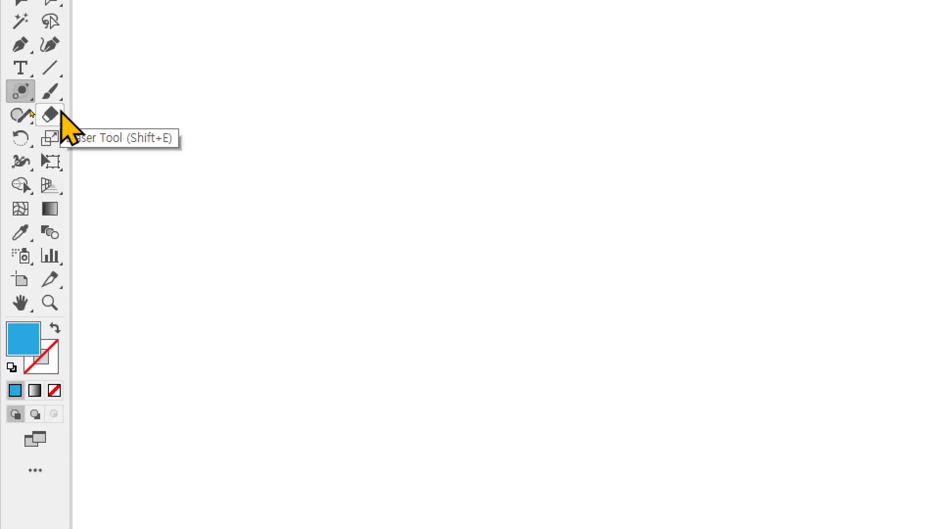
{"action": "left_click", "coordinate": [11, 99]}
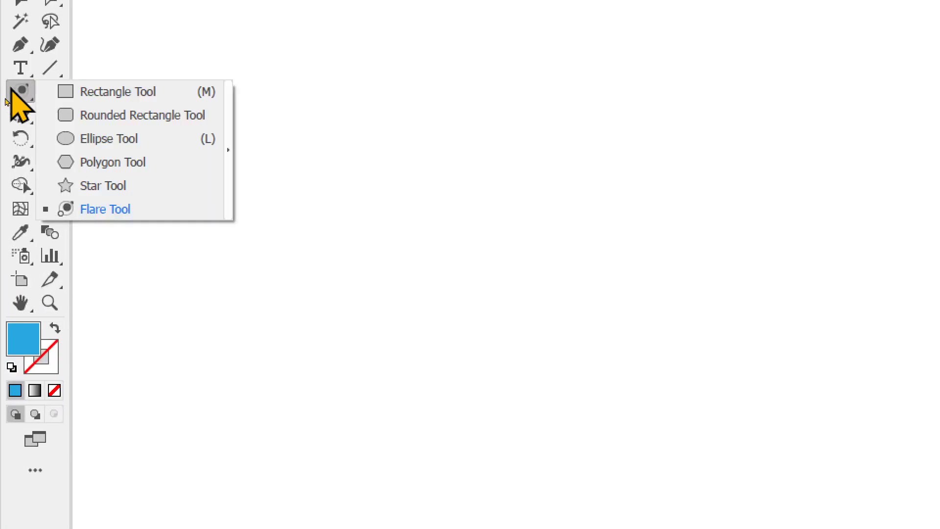
{"action": "left_click", "coordinate": [173, 211]}
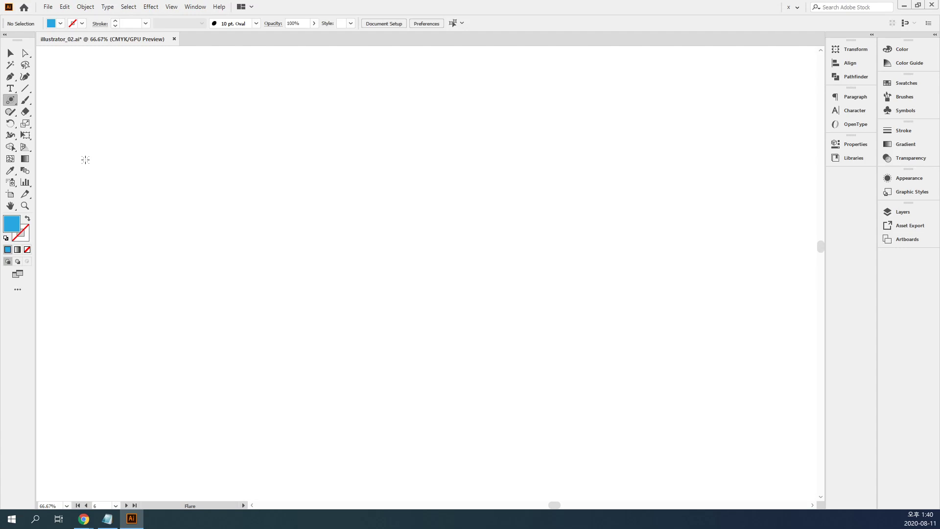
Draw a flare about 502 mm wide and 320 mm high on the blank canvas, with its rings trailing diagonally down to the right.
{"action": "left_click_drag", "start_coordinate": [232, 151], "coordinate": [249, 181]}
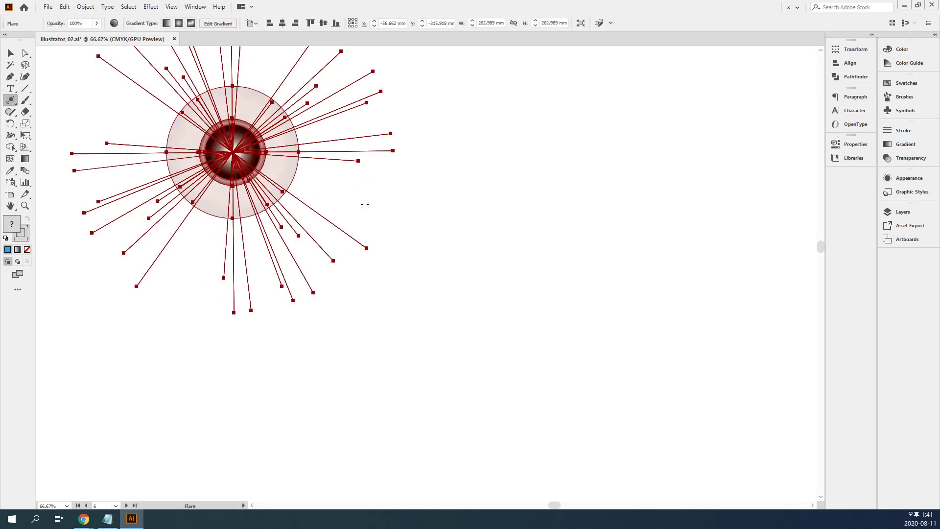
{"action": "key", "text": "v"}
{"action": "mouse_move", "coordinate": [664, 299]}
{"action": "left_mouse_down"}
{"action": "mouse_move", "coordinate": [680, 329]}
{"action": "mouse_move", "coordinate": [615, 391]}
{"action": "mouse_move", "coordinate": [432, 450]}
{"action": "mouse_move", "coordinate": [555, 450]}
{"action": "mouse_move", "coordinate": [705, 277]}
{"action": "mouse_move", "coordinate": [705, 216]}
{"action": "mouse_move", "coordinate": [699, 274]}
{"action": "mouse_move", "coordinate": [676, 315]}
{"action": "mouse_move", "coordinate": [575, 346]}
{"action": "mouse_move", "coordinate": [604, 332]}
{"action": "left_mouse_up"}
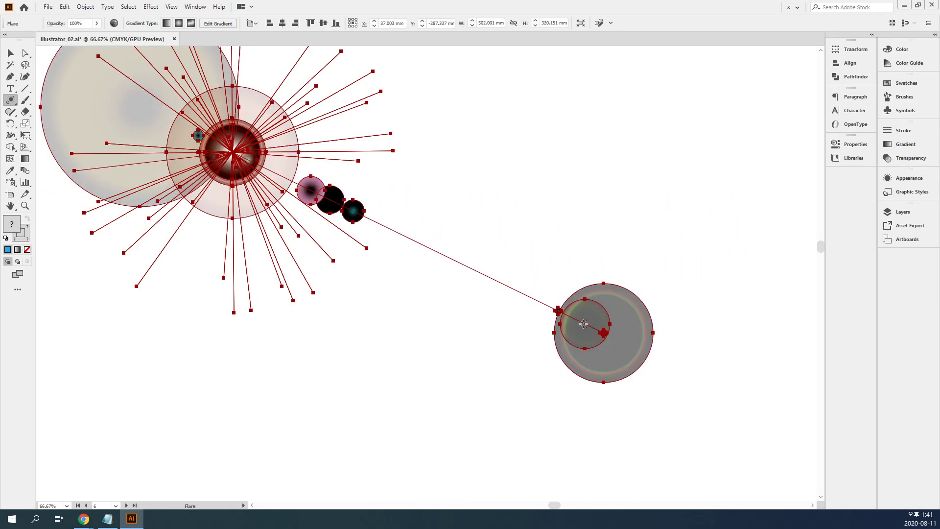
Move the flare about 35 mm up and 4 mm left, and compare its look unselected and selected.
{"action": "key", "text": "ctrl+minus"}
{"action": "key", "text": "v"}
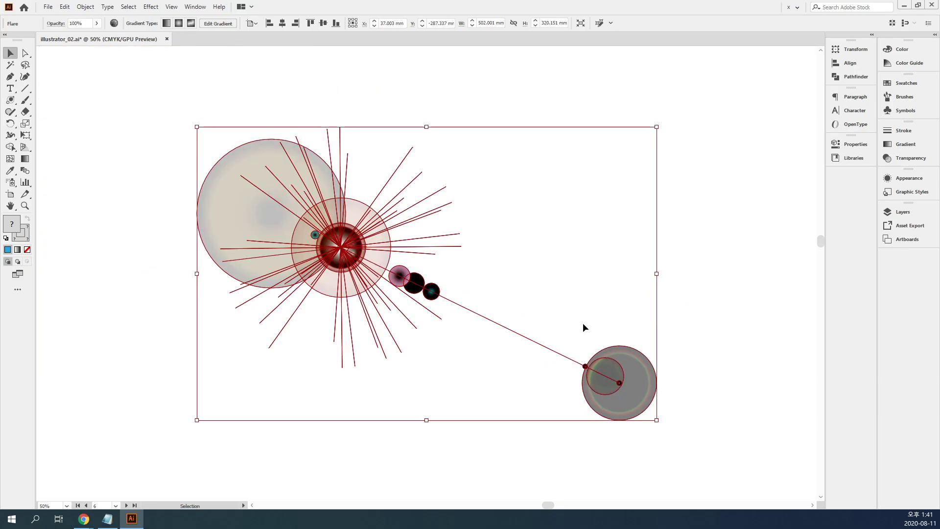
{"action": "left_click", "coordinate": [587, 291]}
{"action": "left_click_drag", "start_coordinate": [341, 248], "coordinate": [338, 217]}
{"action": "left_click", "coordinate": [629, 208]}
{"action": "left_click_drag", "start_coordinate": [470, 208], "coordinate": [186, 226]}
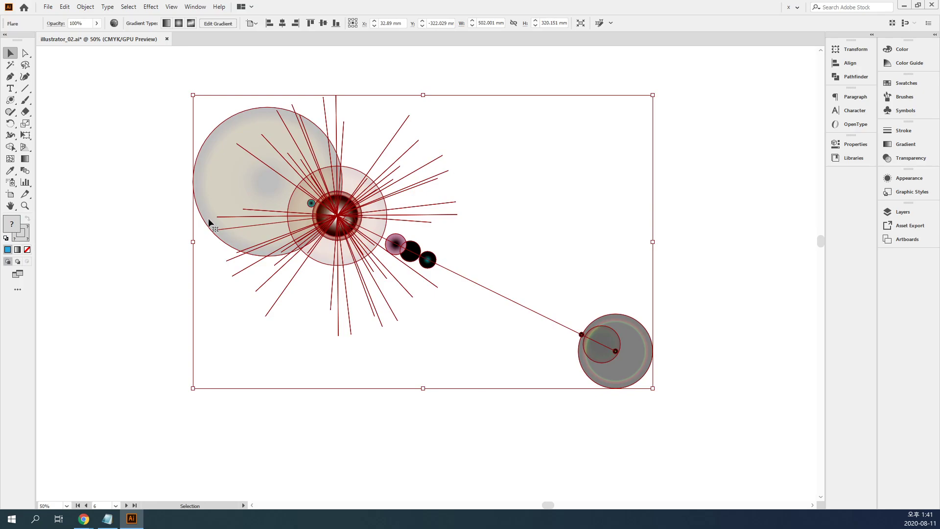
{"action": "left_click", "coordinate": [553, 186]}
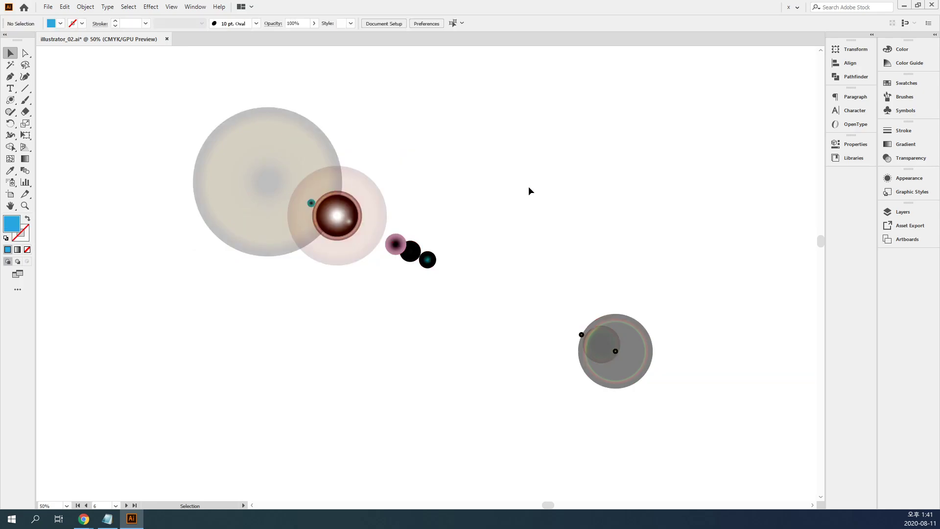
{"action": "left_click", "coordinate": [276, 176]}
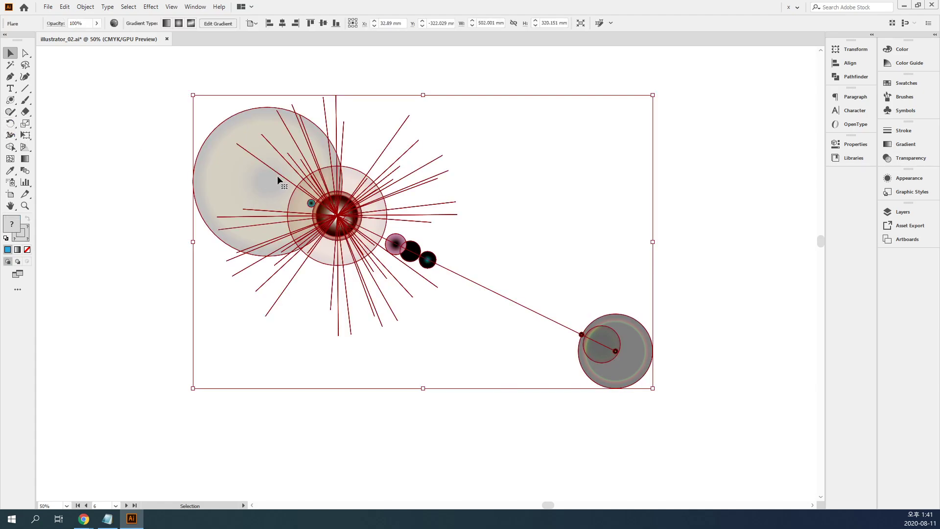
Draw a blue rectangle about 707 mm wide and 384 mm high covering the whole flare.
{"action": "left_click", "coordinate": [10, 112]}
{"action": "left_click_drag", "start_coordinate": [7, 102], "coordinate": [79, 100]}
{"action": "left_click_drag", "start_coordinate": [97, 69], "coordinate": [745, 420]}
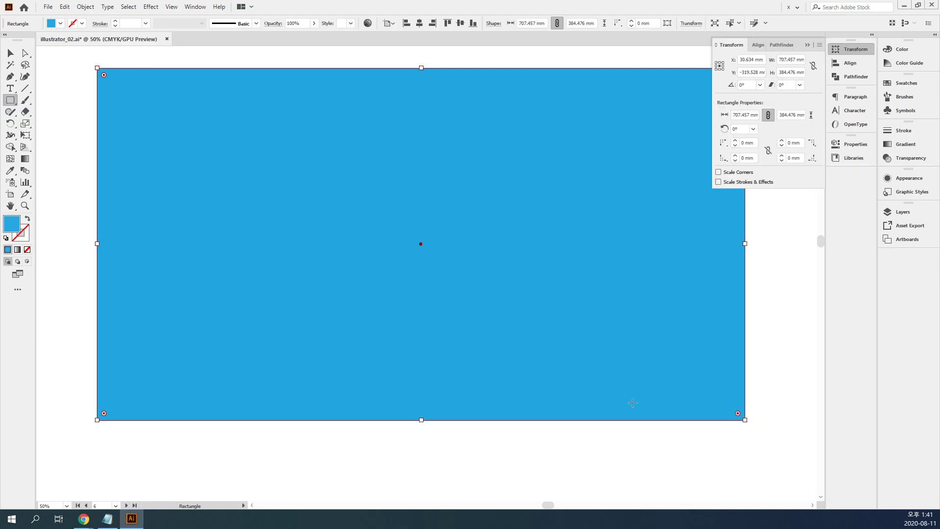
{"action": "key", "text": "v"}
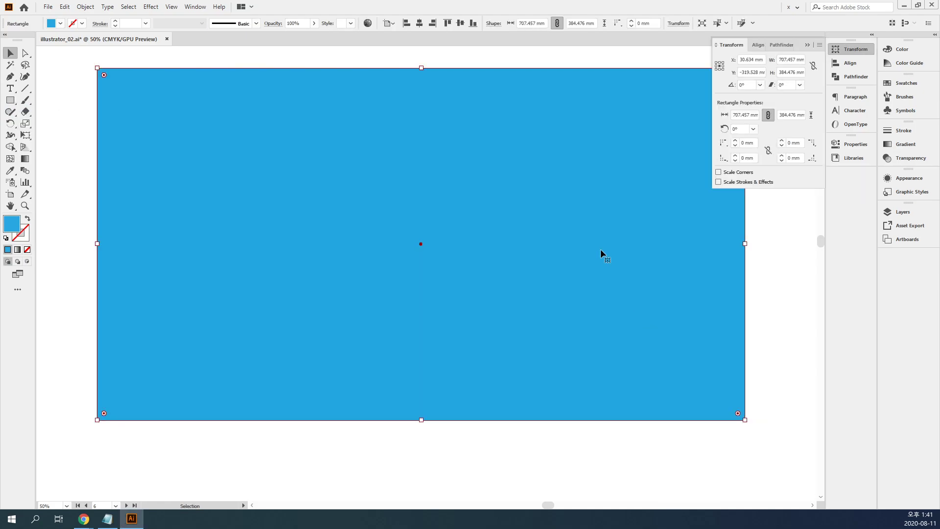
{"action": "left_click", "coordinate": [840, 51]}
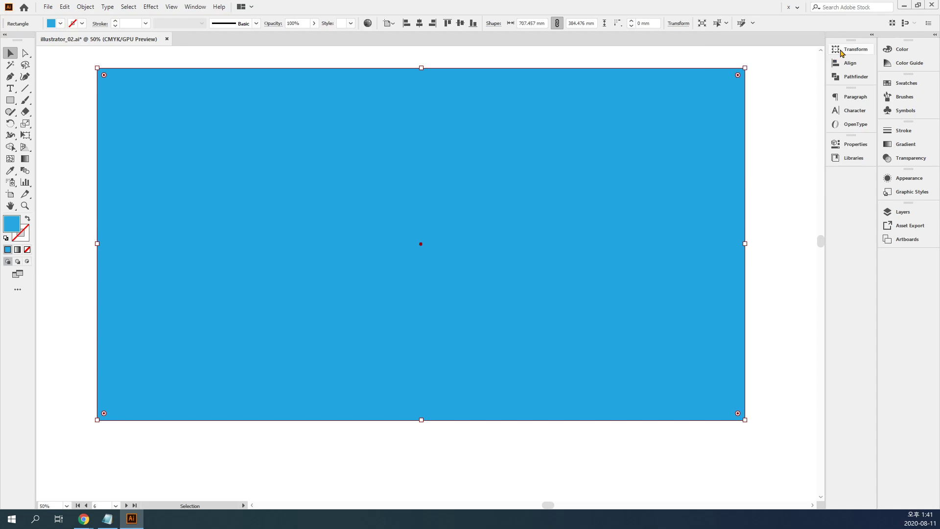
Send the blue rectangle to the back behind the flare and deselect it.
{"action": "right_click", "coordinate": [563, 121]}
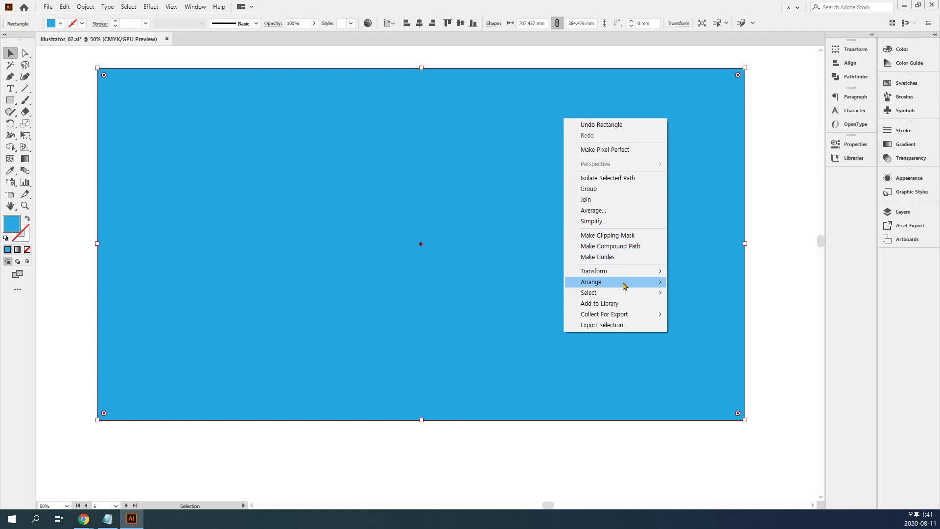
{"action": "mouse_move", "coordinate": [624, 286]}
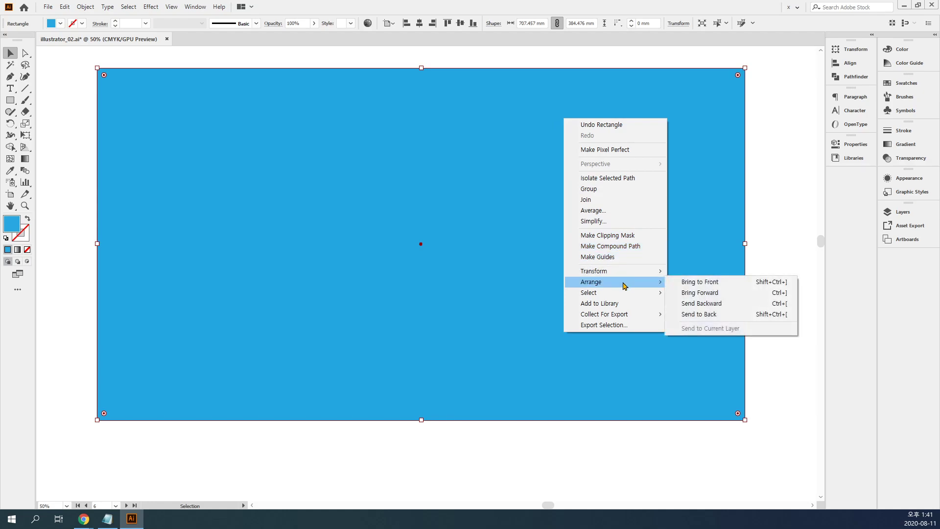
{"action": "left_click", "coordinate": [767, 319]}
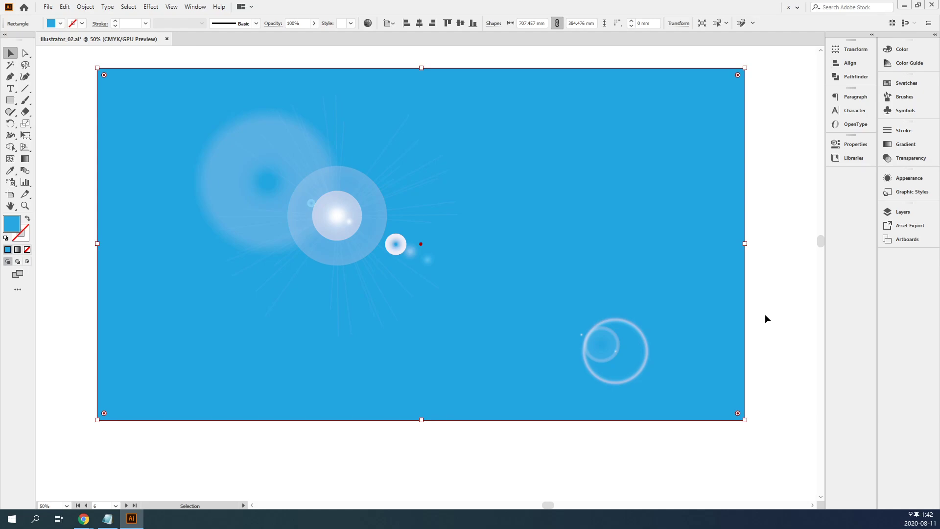
{"action": "left_click", "coordinate": [766, 316]}
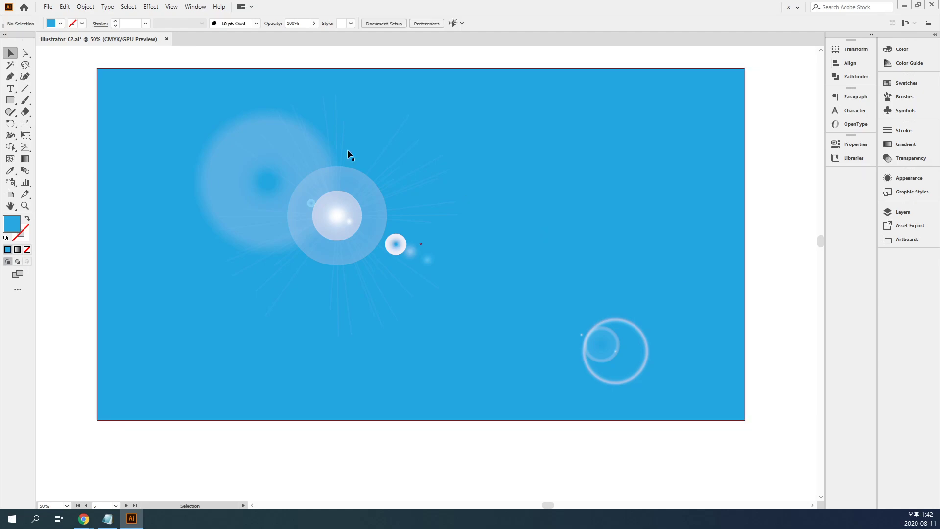
{"action": "left_click", "coordinate": [10, 100]}
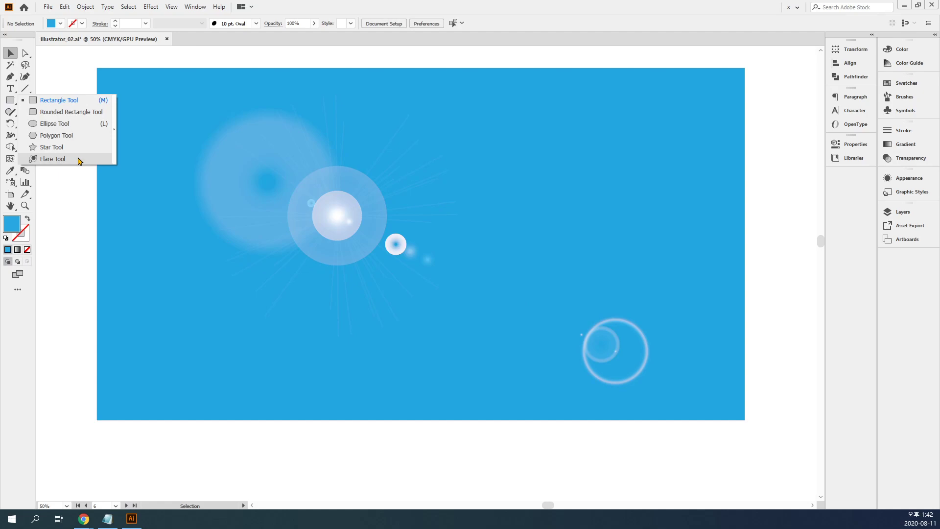
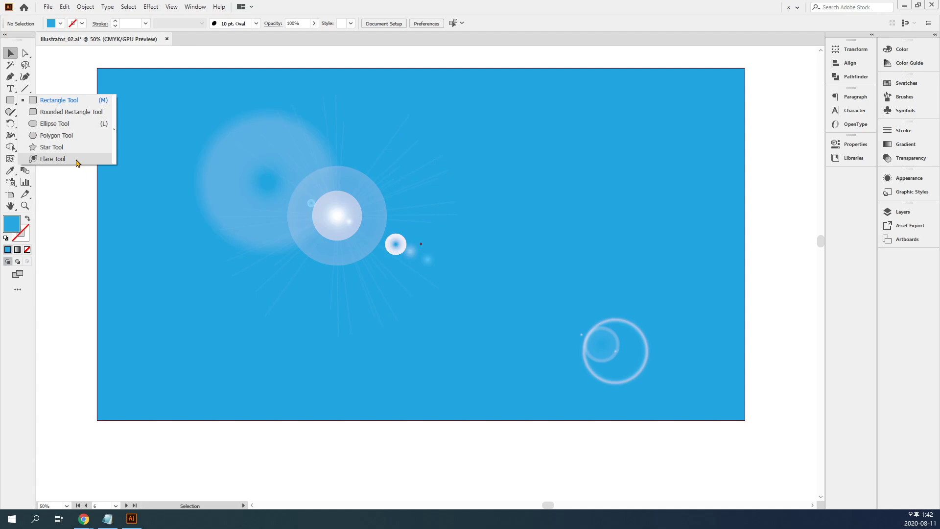
{"action": "left_click", "coordinate": [78, 230]}
Duplicate the flare straight up by about 326 mm, mostly onto the white area above the blue rectangle, and select the copy.
{"action": "key", "text": "space"}
{"action": "left_click_drag", "start_coordinate": [447, 172], "coordinate": [378, 315]}
{"action": "left_click_drag", "start_coordinate": [275, 372], "coordinate": [300, 86], "text": "alt+shift"}
{"action": "left_click", "coordinate": [441, 147]}
{"action": "key", "text": "space"}
{"action": "left_click_drag", "start_coordinate": [553, 184], "coordinate": [602, 264]}
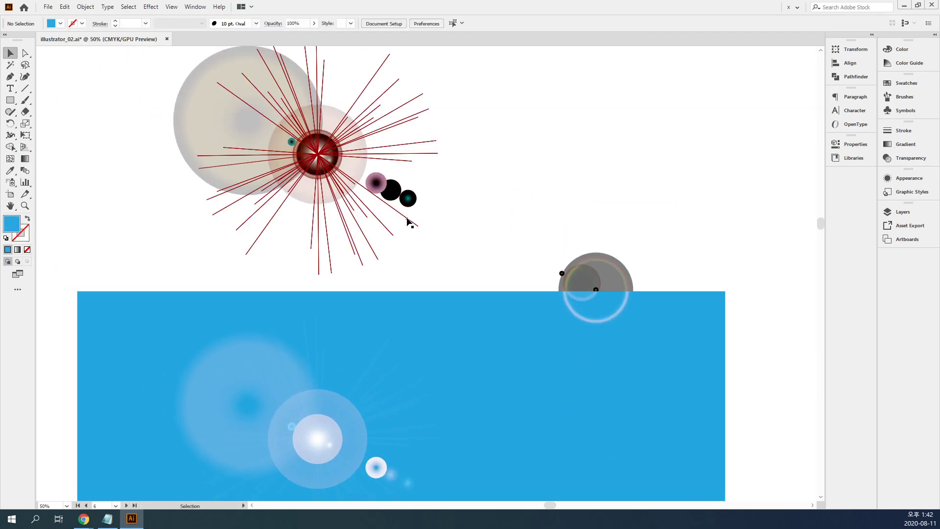
{"action": "left_click", "coordinate": [411, 193]}
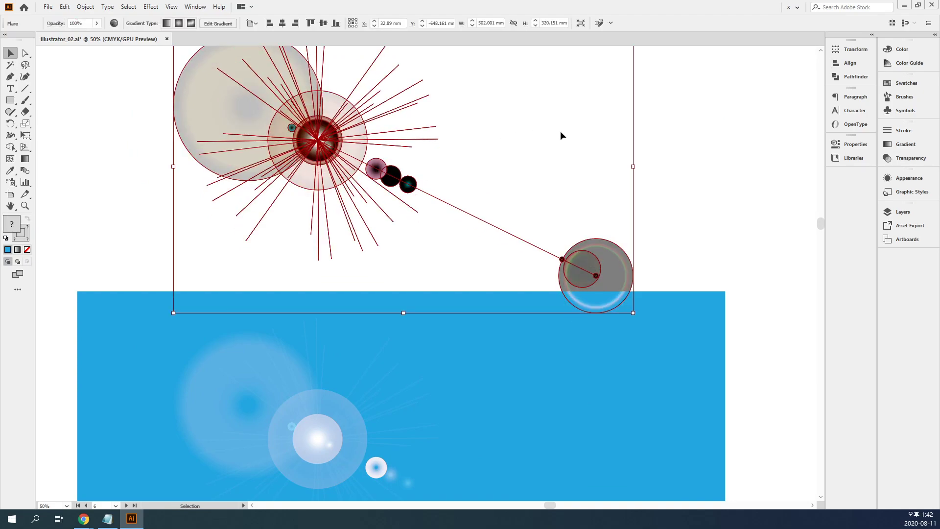
Deselect the flare copy and compare the flare on the blue rectangle with its copy on the white area.
{"action": "left_click", "coordinate": [560, 132]}
{"action": "key", "text": "space"}
{"action": "left_click_drag", "start_coordinate": [545, 375], "coordinate": [517, 141]}
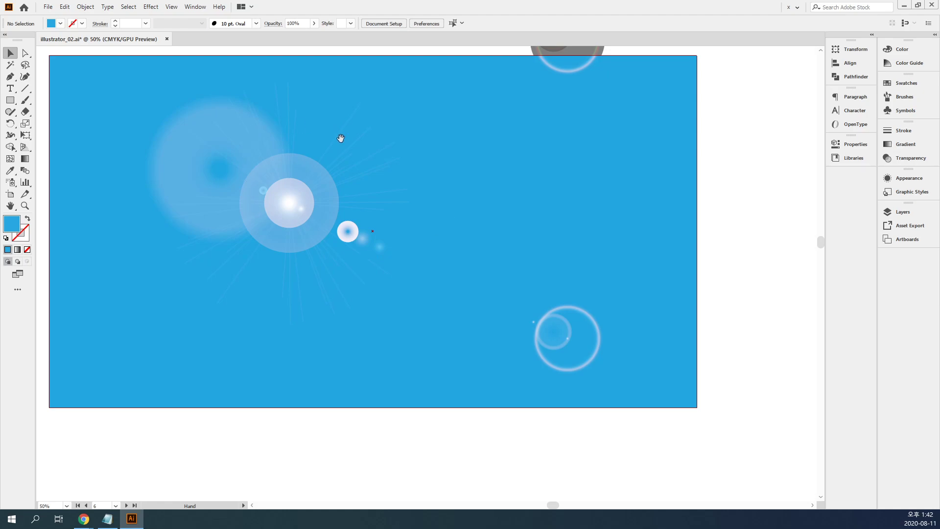
{"action": "left_click_drag", "start_coordinate": [380, 127], "coordinate": [397, 315]}
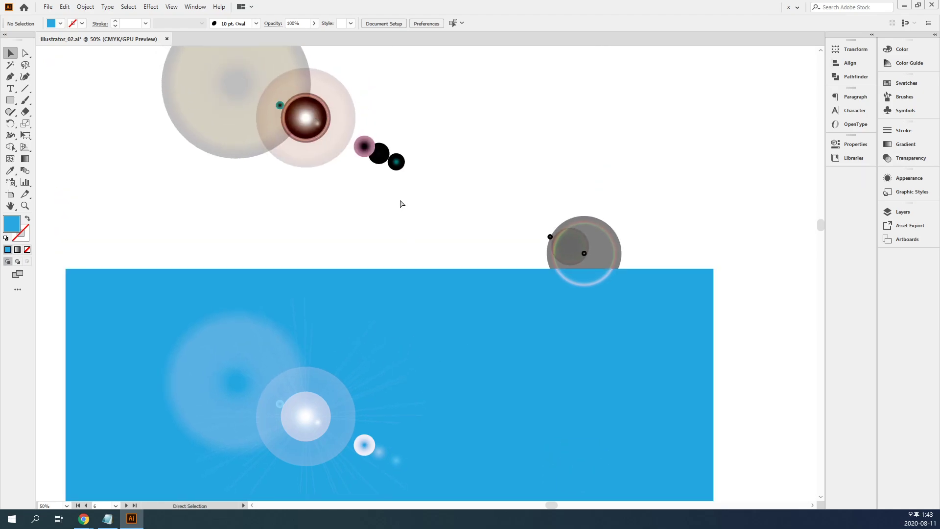
{"action": "key", "text": "ctrl+minus"}
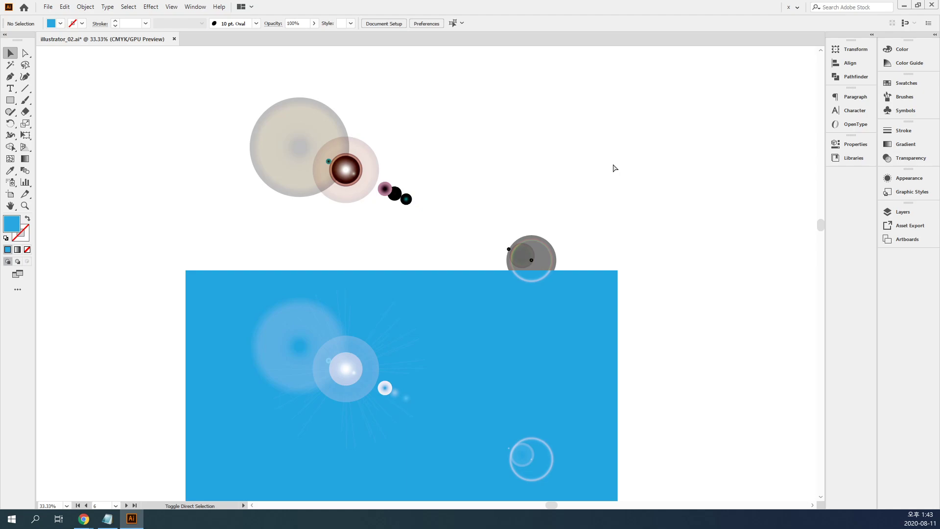
Show the transparency grid to examine both flares against it, then hide the grid.
{"action": "key", "text": "shift+ctrl+d"}
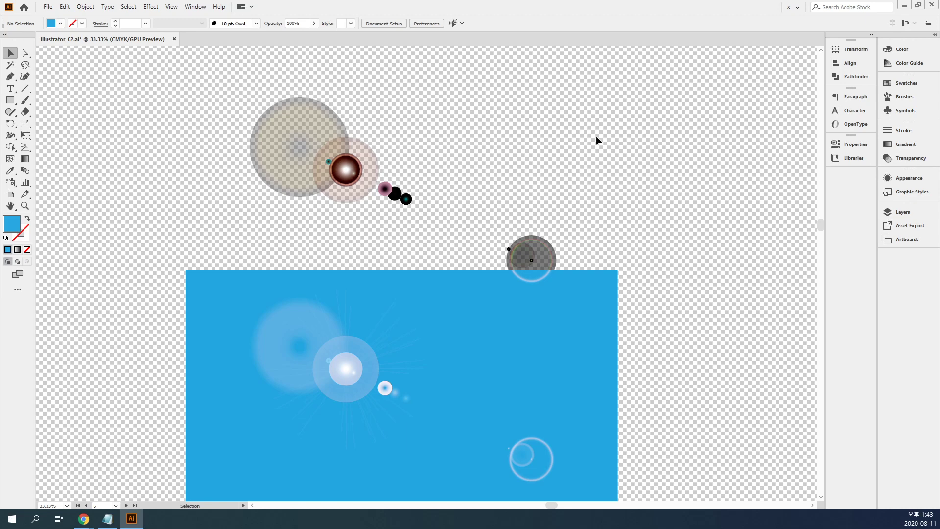
{"action": "left_click", "coordinate": [264, 196]}
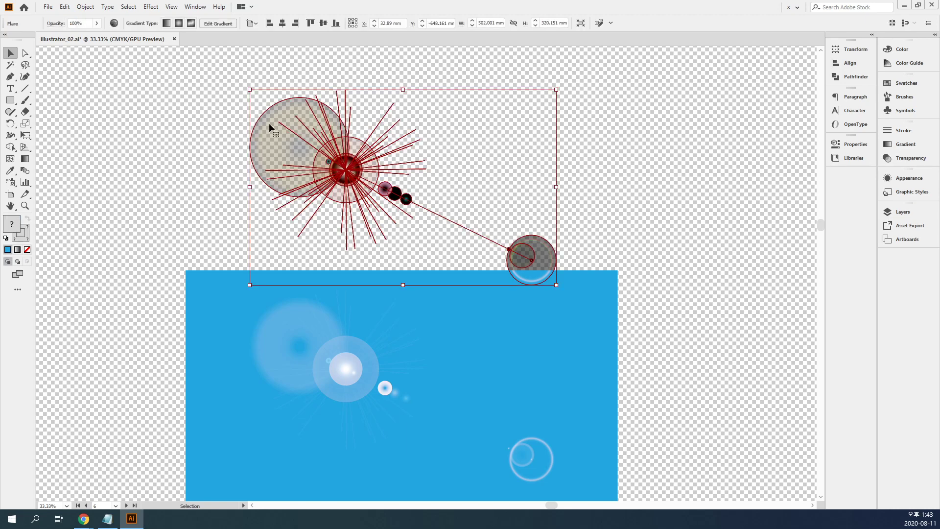
{"action": "left_click", "coordinate": [468, 118]}
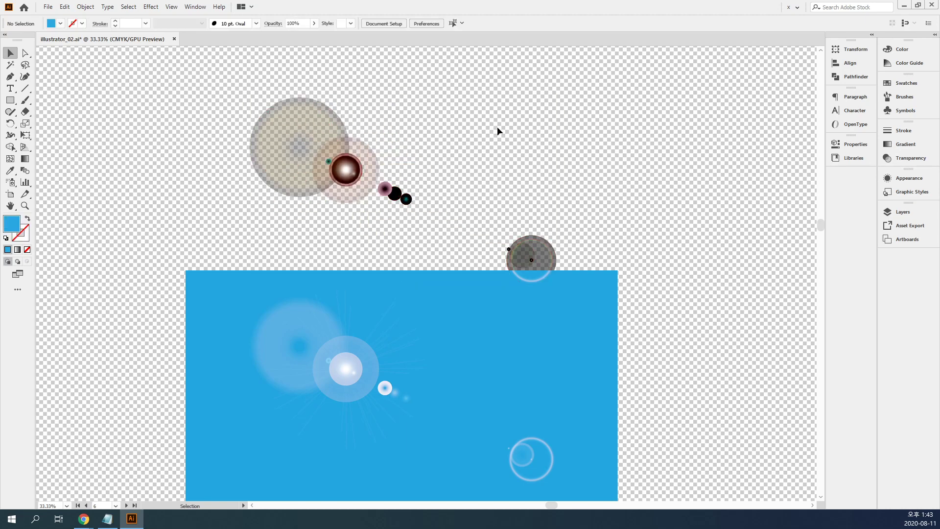
{"action": "left_click_drag", "start_coordinate": [521, 332], "coordinate": [513, 206]}
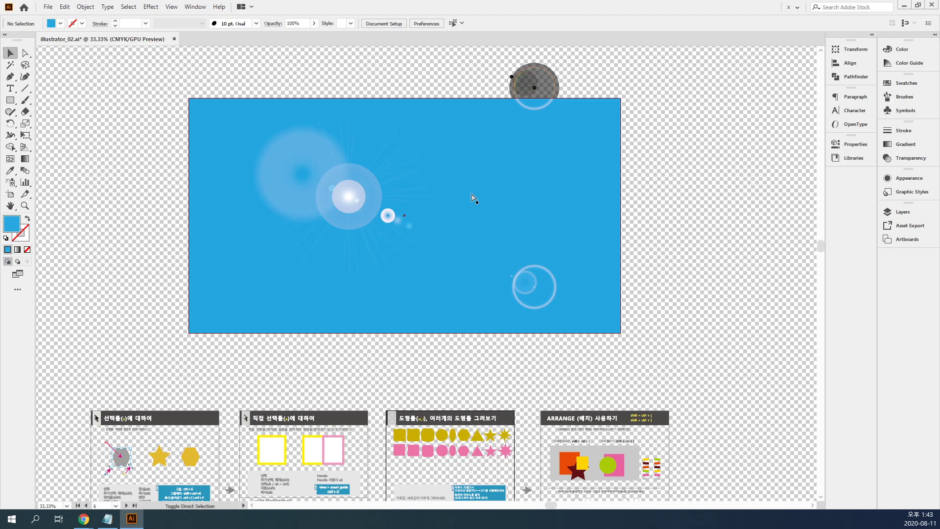
{"action": "key", "text": "ctrl+shift+d"}
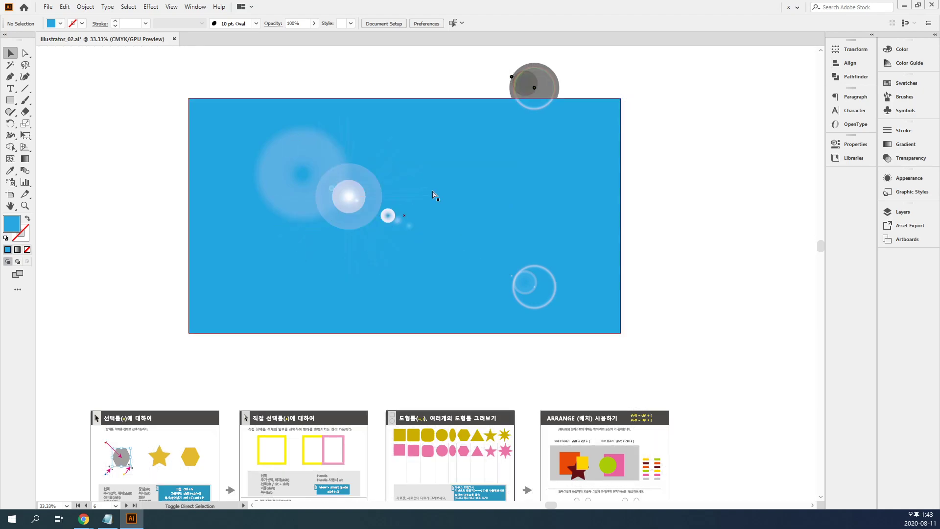
Delete the flare copy above the blue rectangle, keeping the original flare.
{"action": "left_click", "coordinate": [452, 225]}
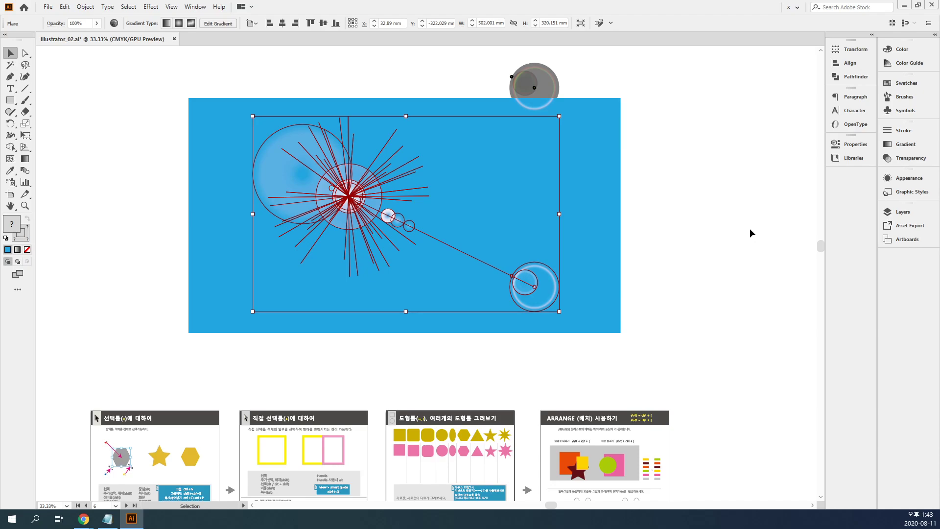
{"action": "left_click", "coordinate": [543, 80]}
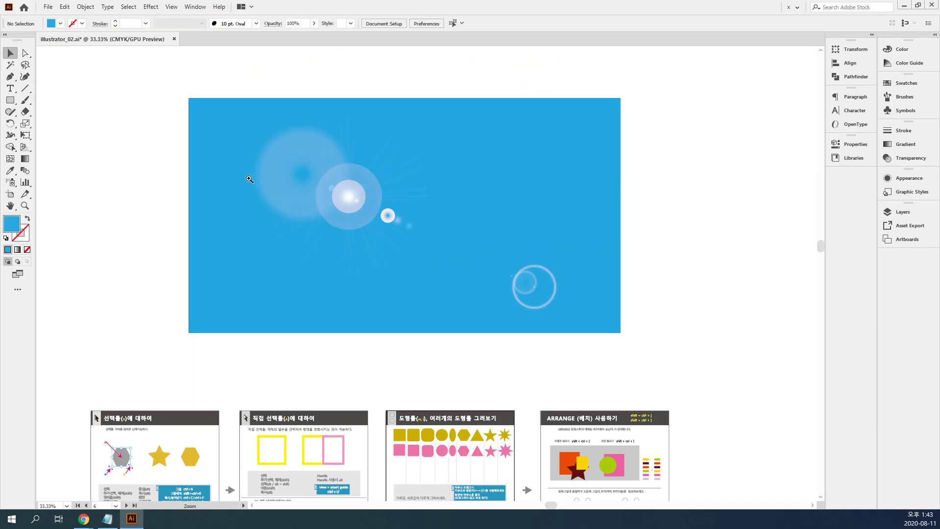
Compare the remaining flare in Outline and Preview views, ending in Outline view.
{"action": "key", "text": "ctrl+equal"}
{"action": "key", "text": "ctrl+y"}
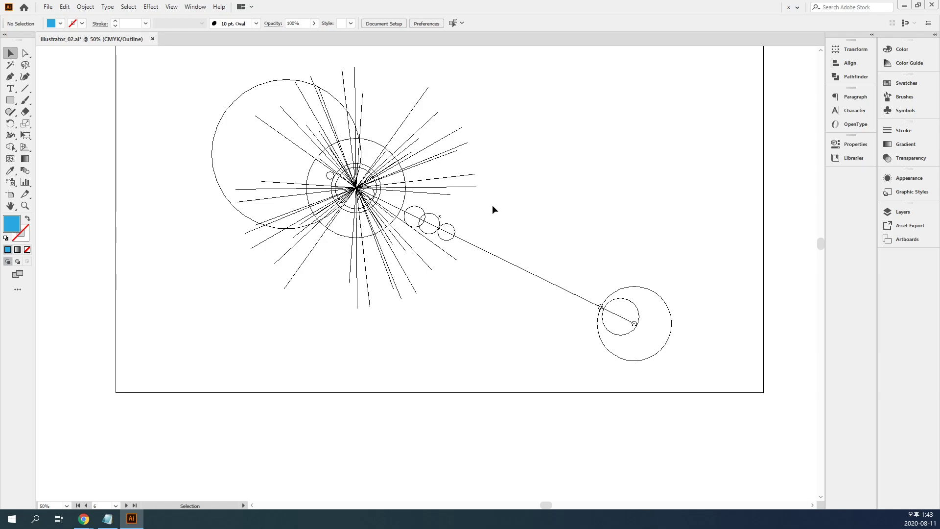
{"action": "key", "text": "ctrl+y"}
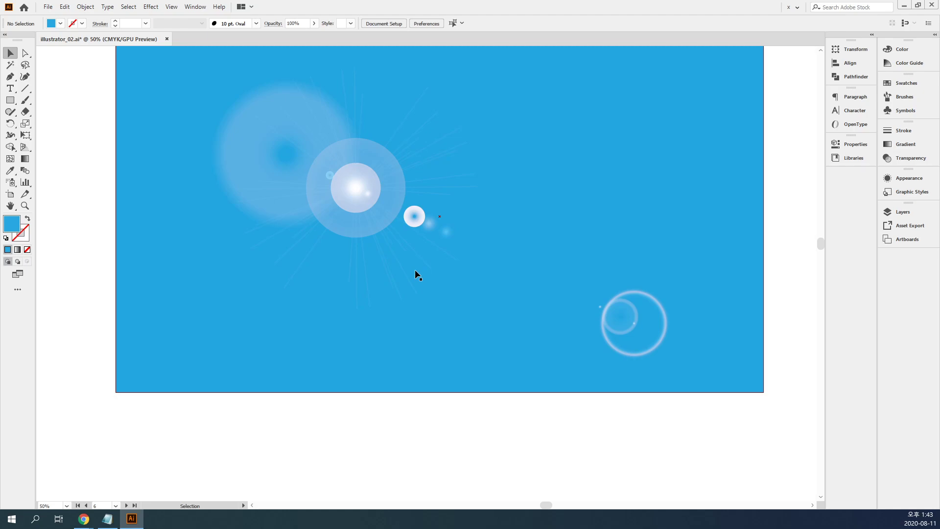
{"action": "key", "text": "ctrl+y"}
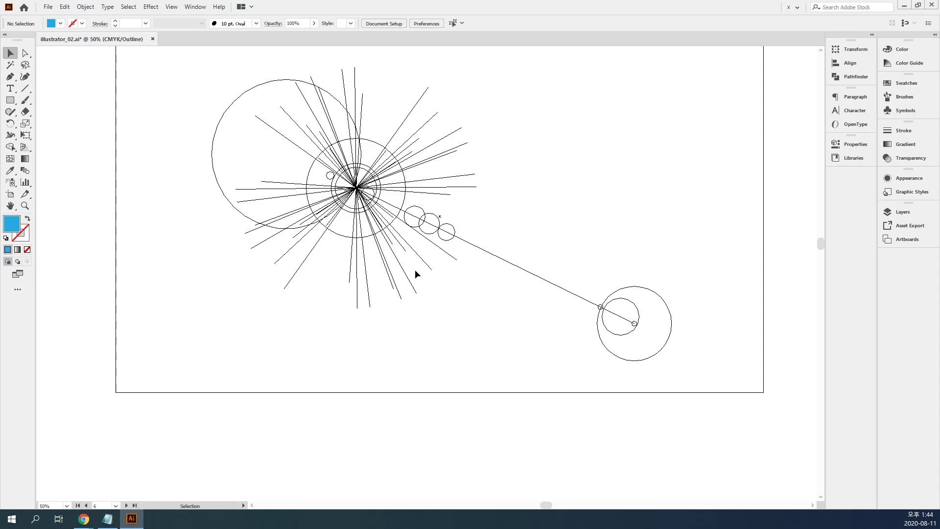
Draw three horizontal test lines beside the flare with the Line Segment tool, the lowest about 86 mm long.
{"action": "left_click", "coordinate": [375, 180], "text": "ctrl"}
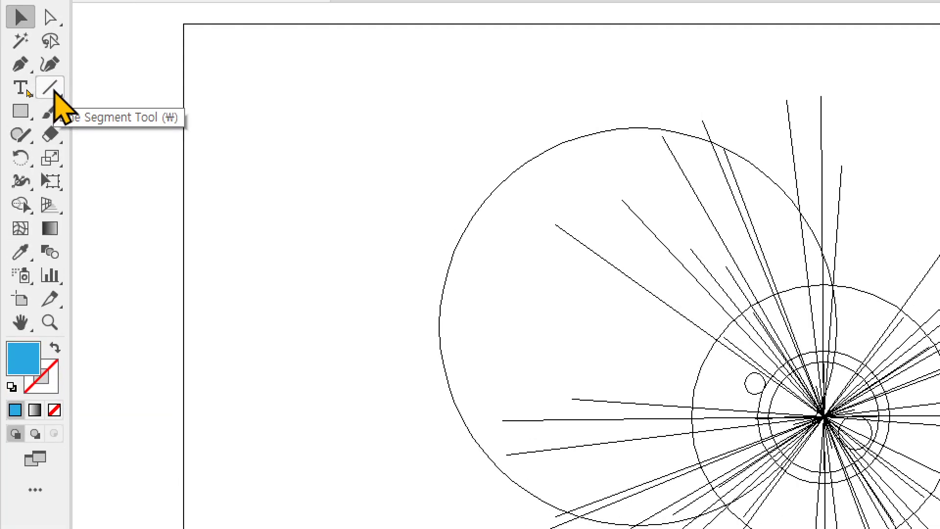
{"action": "left_click", "coordinate": [55, 92]}
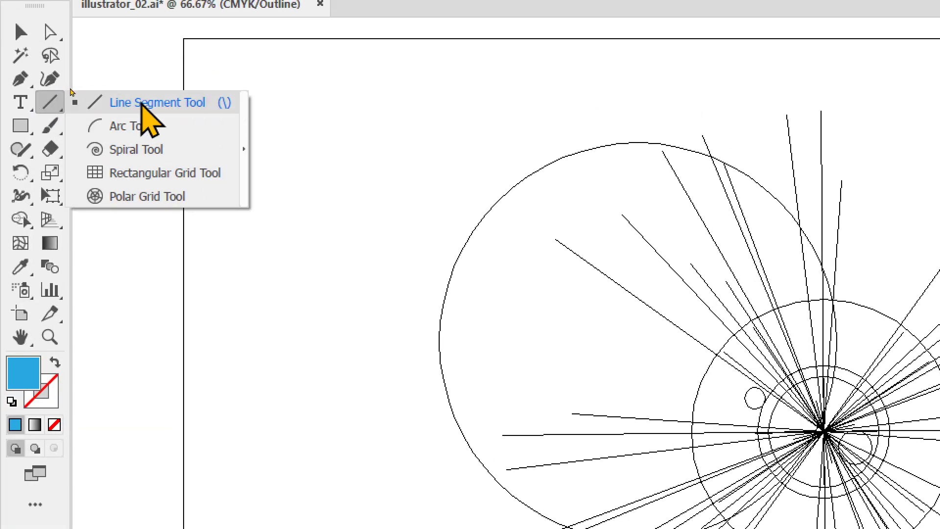
{"action": "left_click", "coordinate": [142, 104]}
{"action": "left_click_drag", "start_coordinate": [218, 111], "coordinate": [484, 110]}
{"action": "left_click_drag", "start_coordinate": [222, 185], "coordinate": [481, 210]}
{"action": "left_click_drag", "start_coordinate": [223, 211], "coordinate": [434, 234]}
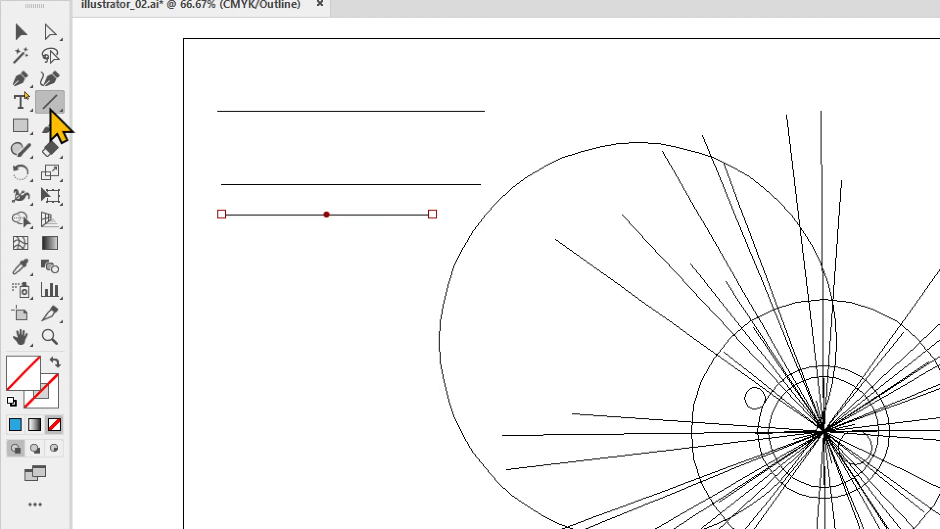
Return to Preview view and delete the blue rectangle together with the flare and test lines.
{"action": "key", "text": "ctrl+y"}
{"action": "key", "text": "v"}
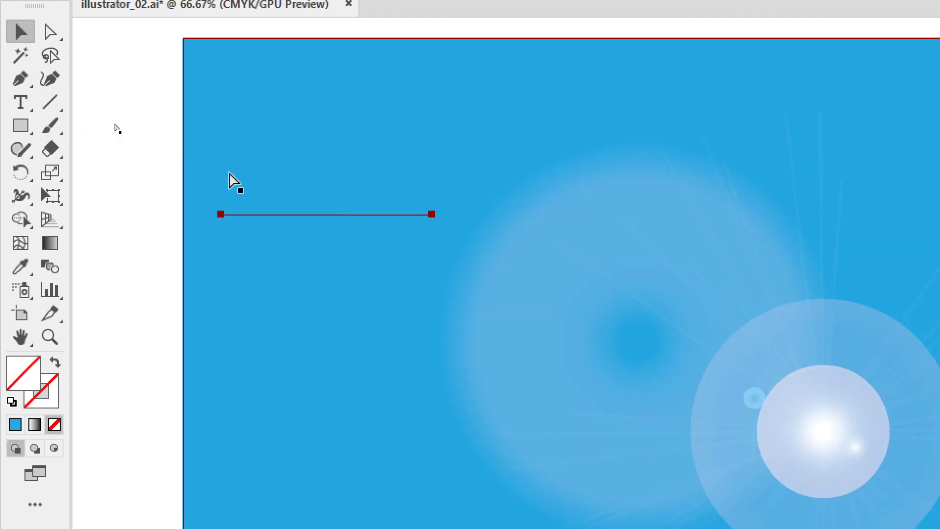
{"action": "key", "text": "ctrl+minus"}
{"action": "key", "text": "ctrl+minus"}
{"action": "key", "text": "ctrl+minus"}
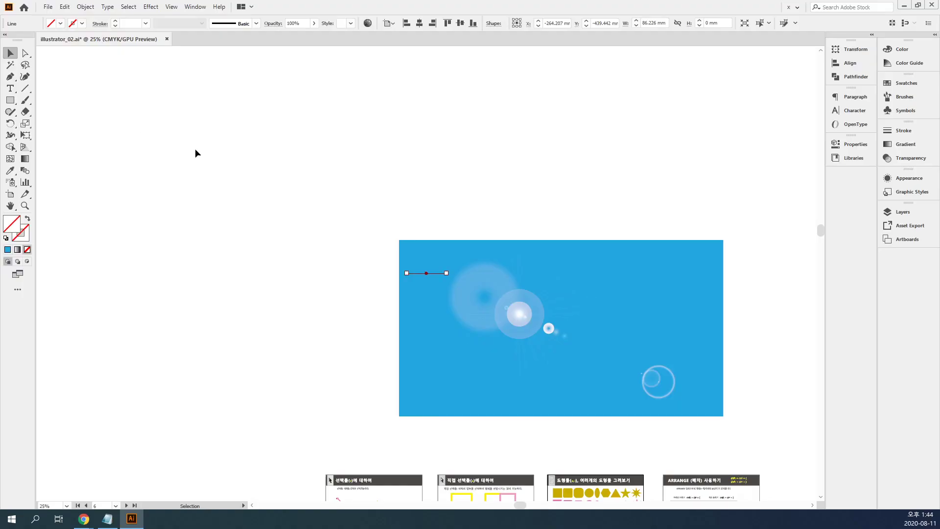
{"action": "left_click_drag", "start_coordinate": [661, 371], "coordinate": [689, 406]}
{"action": "key", "text": "Delete"}
Examine the Q1 drawing exercise, comparing the finished blue pig face with the incomplete pink one.
{"action": "left_click_drag", "start_coordinate": [580, 330], "coordinate": [547, 64]}
{"action": "left_click_drag", "start_coordinate": [597, 278], "coordinate": [460, 236]}
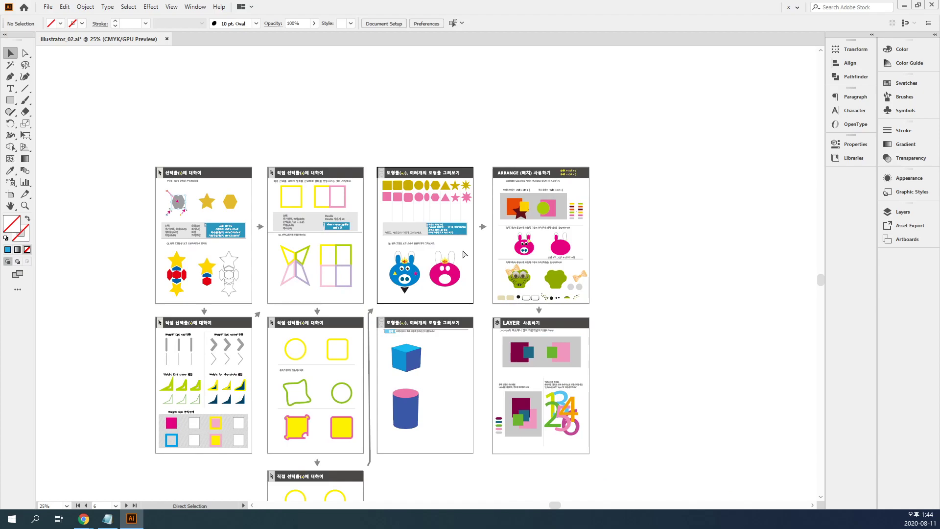
{"action": "key", "text": "ctrl+0"}
{"action": "left_click_drag", "start_coordinate": [475, 326], "coordinate": [450, 233]}
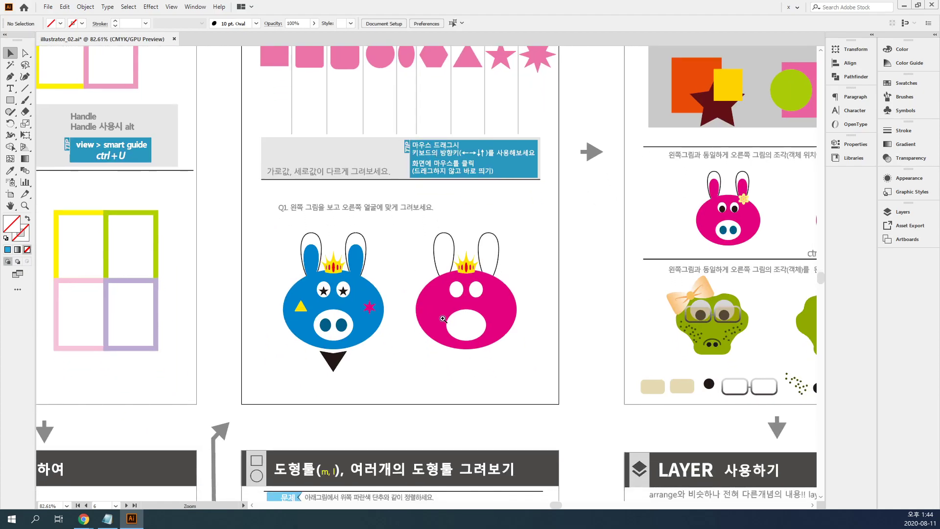
{"action": "left_click", "coordinate": [446, 318], "text": "ctrl"}
{"action": "left_click", "coordinate": [447, 318], "text": "ctrl"}
{"action": "left_click_drag", "start_coordinate": [338, 280], "coordinate": [407, 375]}
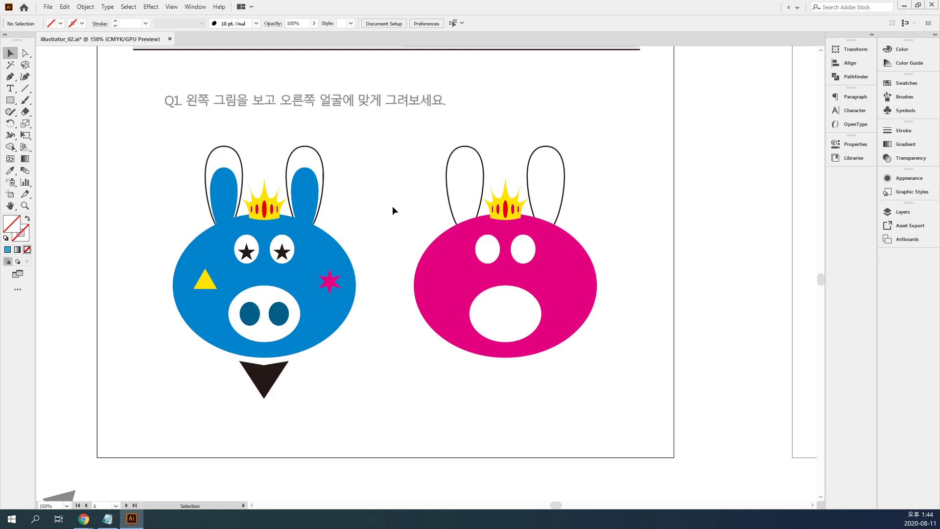
{"action": "left_click_drag", "start_coordinate": [499, 449], "coordinate": [485, 25]}
{"action": "left_click_drag", "start_coordinate": [433, 191], "coordinate": [464, 125]}
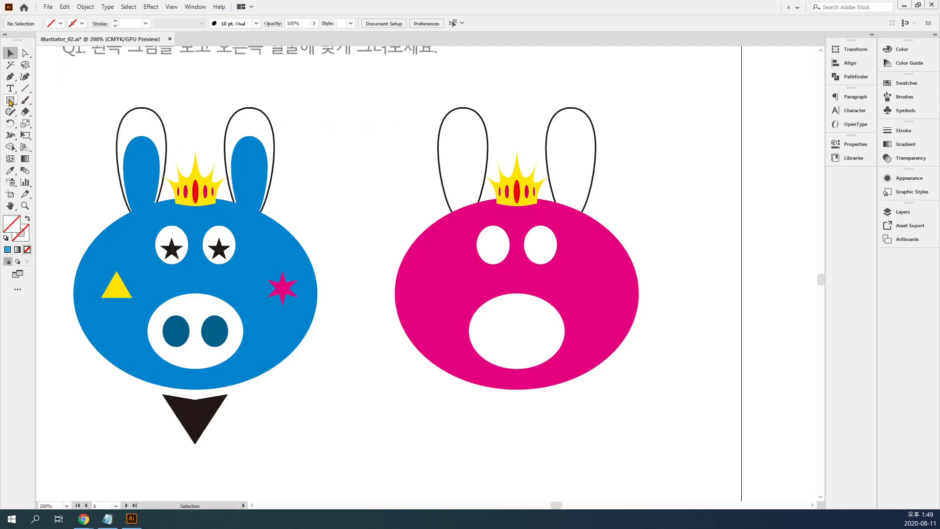
Draw an inner-ear ellipse about 8.8 mm wide and 24.8 mm high in the pink pig's left ear, filled with the face's pink.
{"action": "left_click_drag", "start_coordinate": [9, 100], "coordinate": [76, 127]}
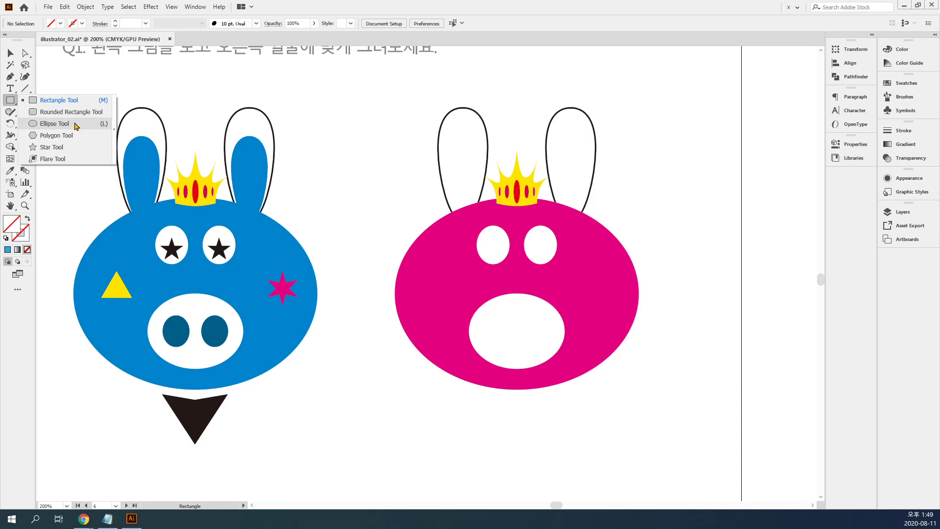
{"action": "left_click_drag", "start_coordinate": [76, 126], "coordinate": [76, 126]}
{"action": "left_click_drag", "start_coordinate": [447, 130], "coordinate": [479, 221]}
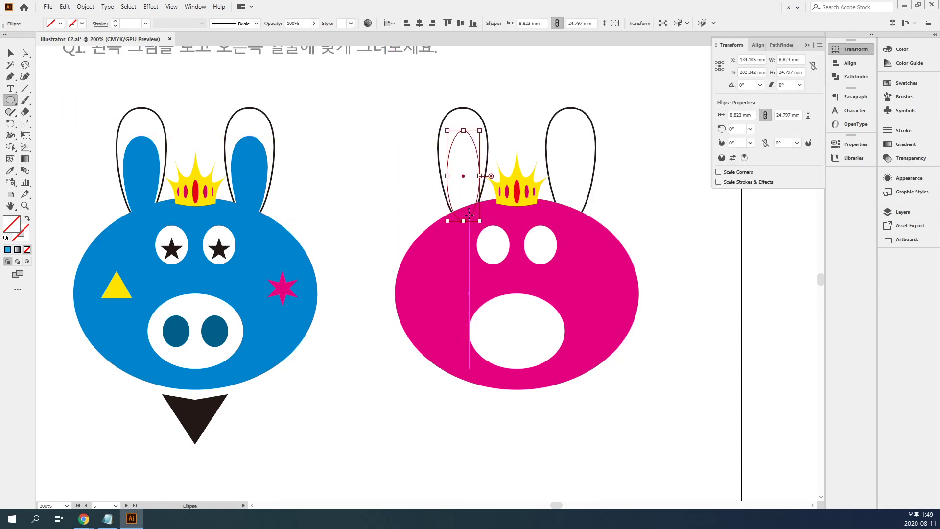
{"action": "key", "text": "i"}
{"action": "left_click", "coordinate": [614, 230]}
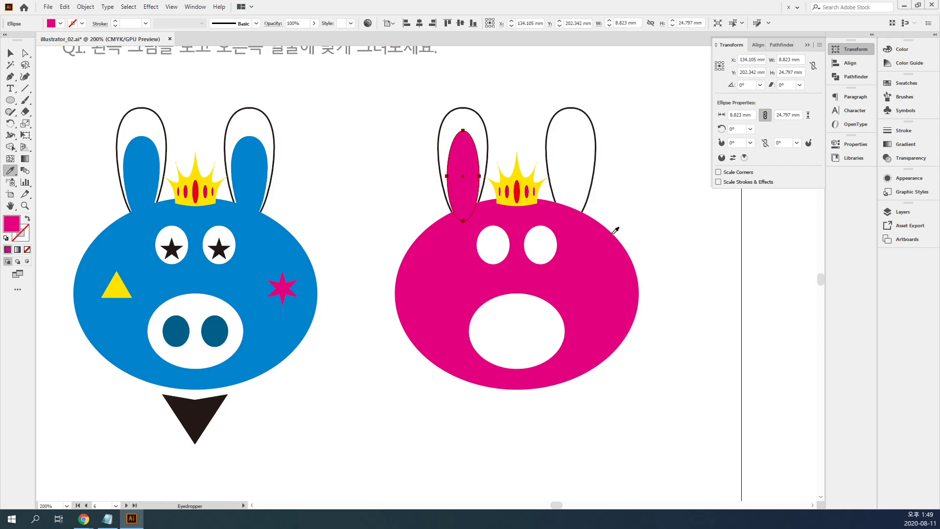
{"action": "key", "text": "v"}
{"action": "left_click", "coordinate": [524, 212], "text": "ctrl"}
{"action": "left_click", "coordinate": [450, 242], "text": "ctrl"}
{"action": "left_click_drag", "start_coordinate": [438, 338], "coordinate": [494, 272]}
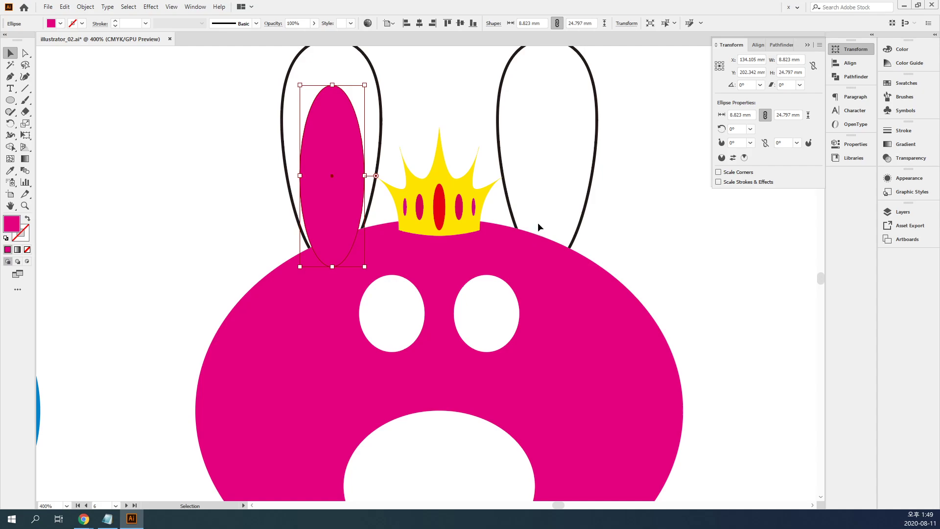
{"action": "key", "text": "ctrl+shift+a"}
In Outline view, raise the pink inner ear's two side anchor points by about a seventh of its height, then return to Preview.
{"action": "left_click_drag", "start_coordinate": [245, 297], "coordinate": [569, 310]}
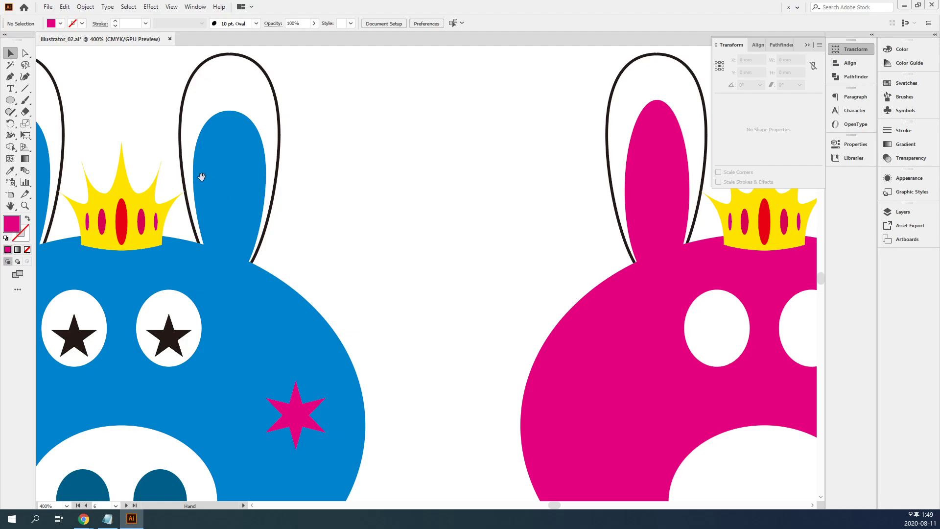
{"action": "left_click_drag", "start_coordinate": [504, 260], "coordinate": [263, 248]}
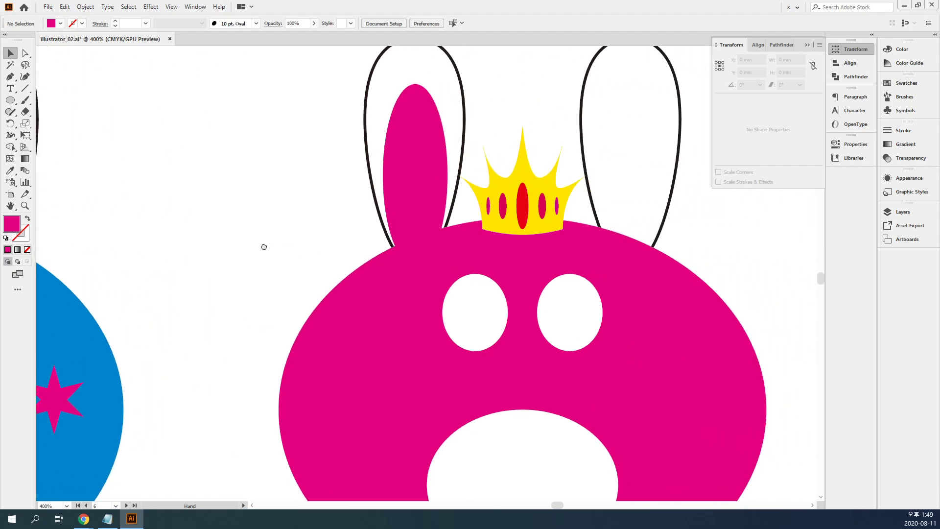
{"action": "left_click", "coordinate": [27, 54]}
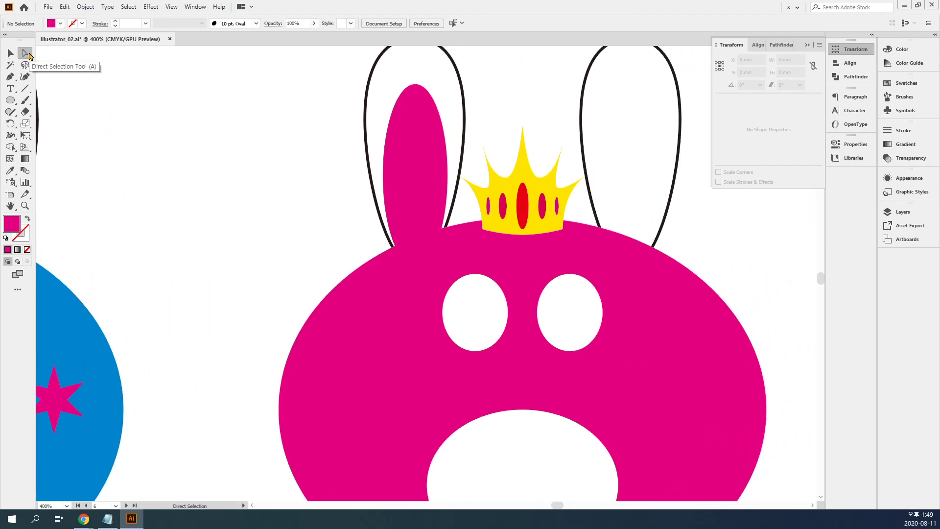
{"action": "key", "text": "ctrl+y"}
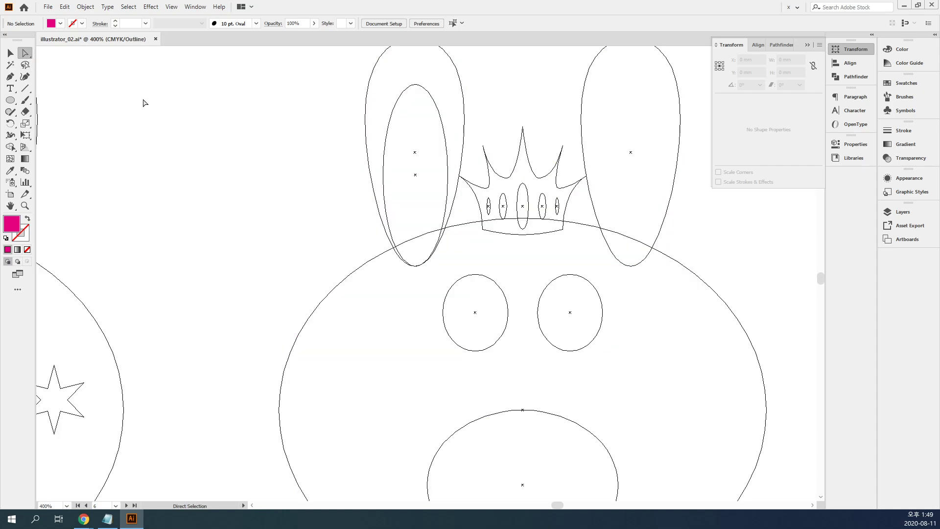
{"action": "left_click_drag", "start_coordinate": [337, 167], "coordinate": [456, 150]}
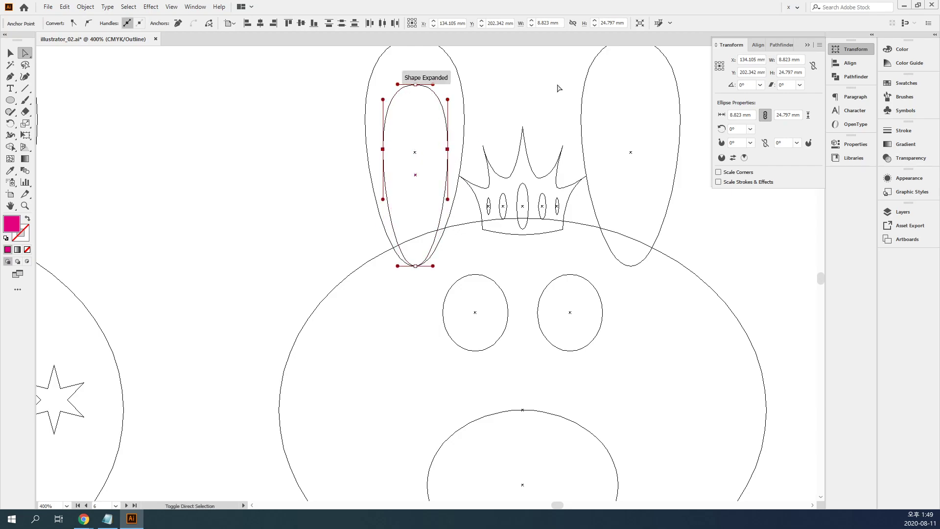
{"action": "left_click", "coordinate": [551, 98]}
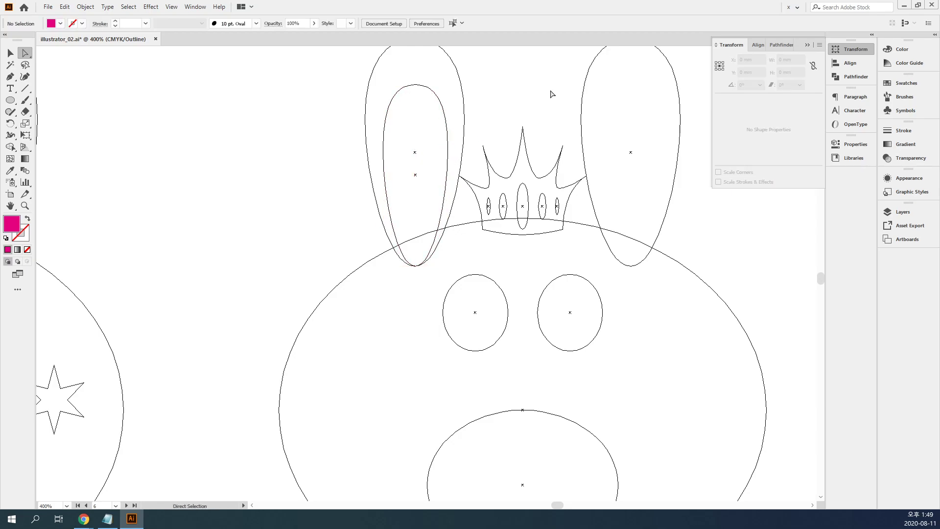
{"action": "key", "text": "ctrl+y"}
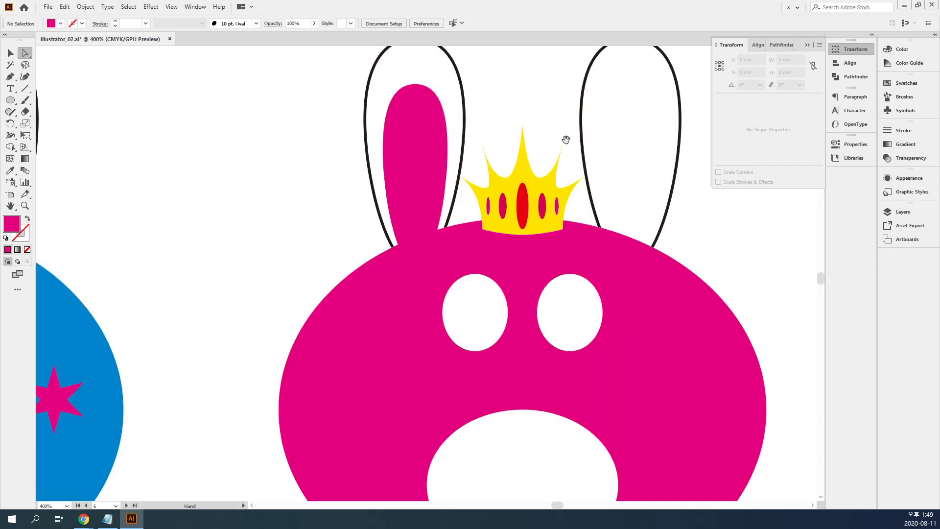
Draw a pink ellipse about 11.5 mm wide and 26.7 mm high on the white area right of the pink pig's ears.
{"action": "left_click_drag", "start_coordinate": [571, 139], "coordinate": [339, 137]}
{"action": "left_click", "coordinate": [10, 99]}
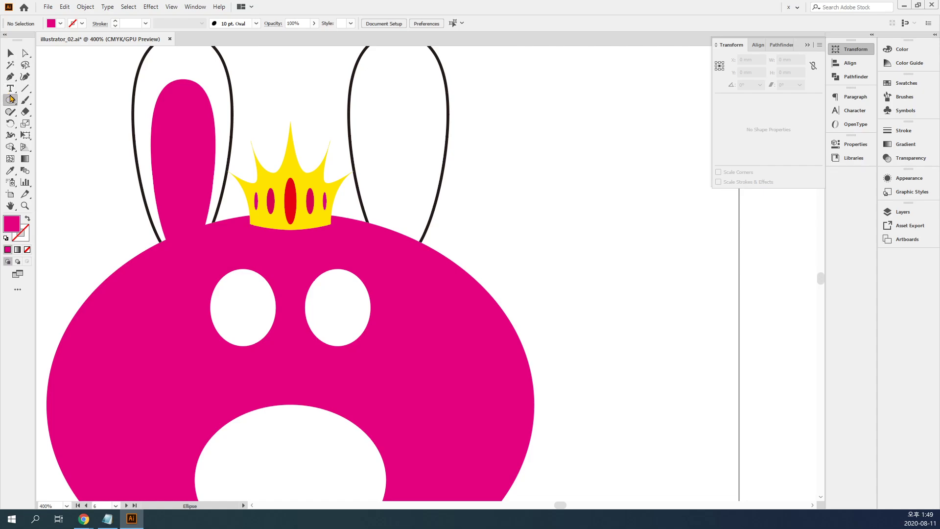
{"action": "left_click_drag", "start_coordinate": [473, 83], "coordinate": [557, 279]}
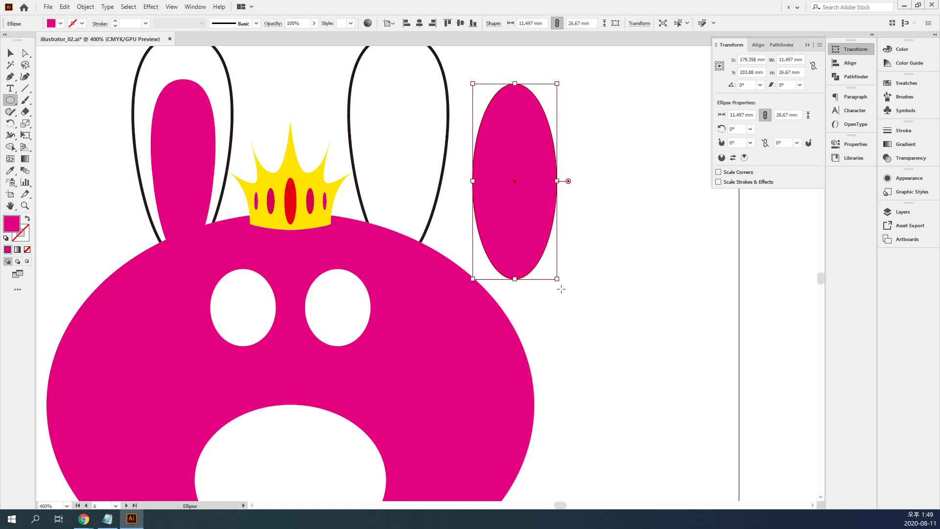
In Outline view, raise the new ellipse's two side anchor points by about a seventh of its height, then return to Preview.
{"action": "key", "text": "a"}
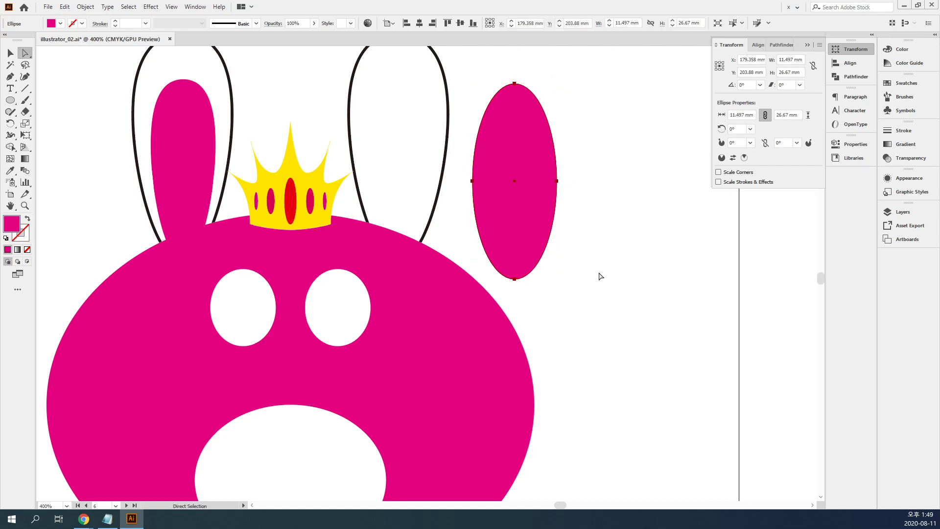
{"action": "key", "text": "ctrl+y"}
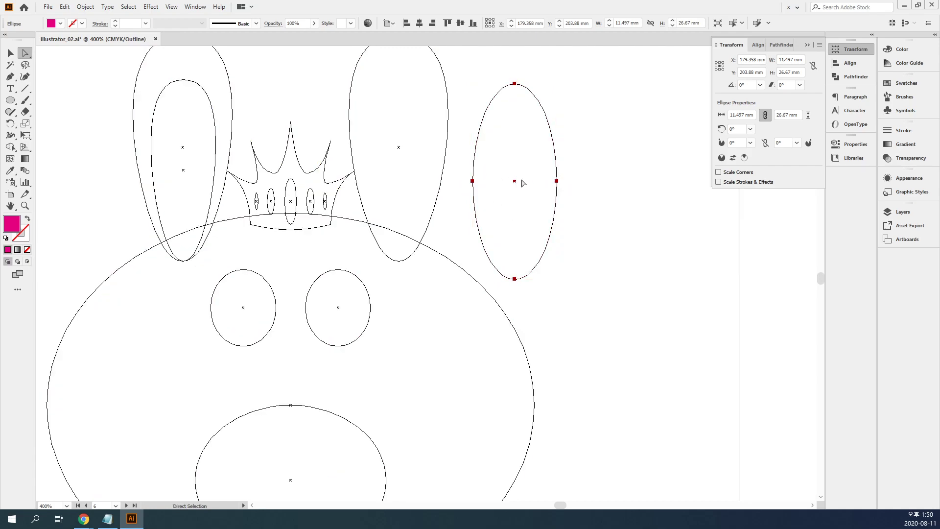
{"action": "left_click_drag", "start_coordinate": [467, 171], "coordinate": [560, 155]}
{"action": "left_click", "coordinate": [641, 228]}
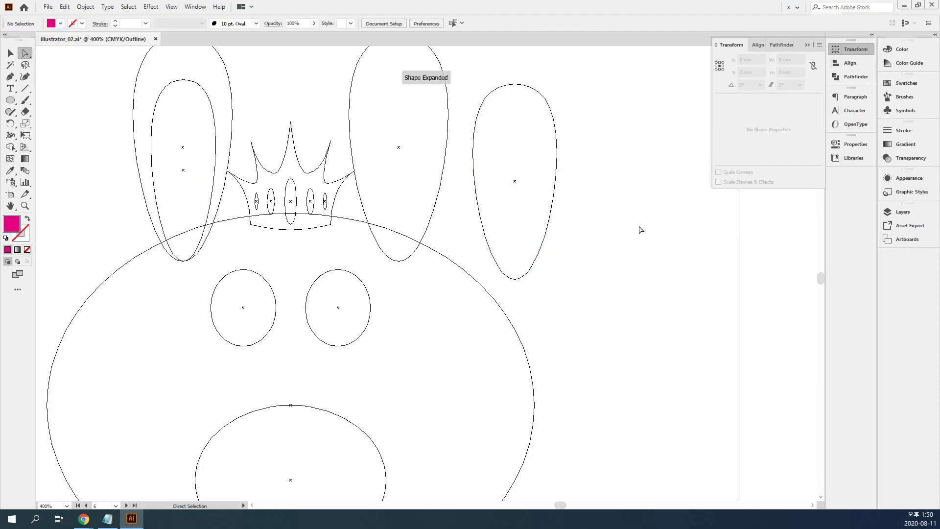
{"action": "key", "text": "ctrl+y"}
Move the reshaped pink ellipse into the pink pig's right ear and replace the left inner ear with a copy of it.
{"action": "left_click_drag", "start_coordinate": [503, 180], "coordinate": [404, 177]}
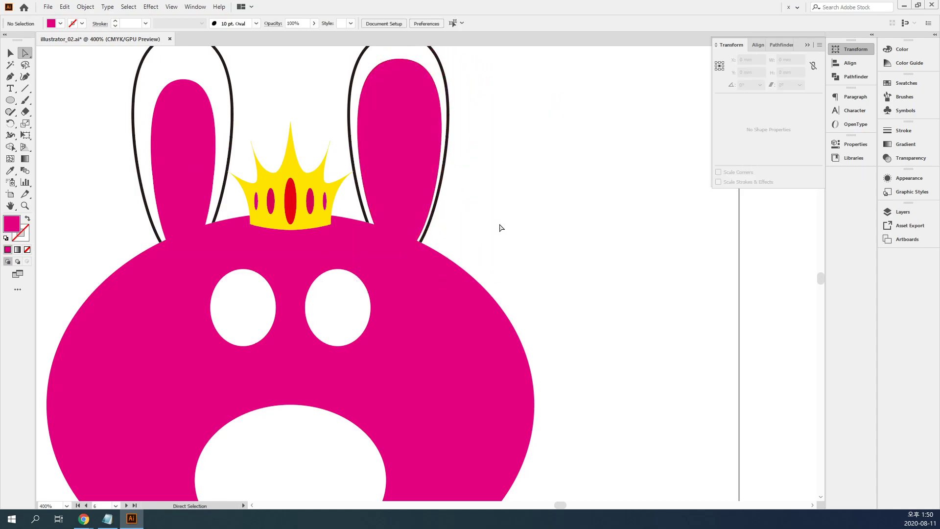
{"action": "left_click_drag", "start_coordinate": [499, 223], "coordinate": [616, 259]}
{"action": "left_click_drag", "start_coordinate": [309, 185], "coordinate": [299, 203]}
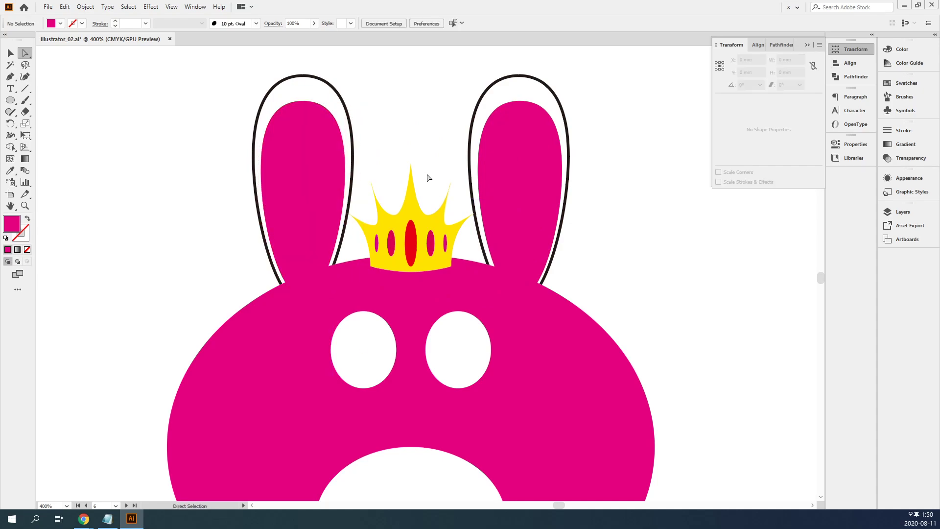
Try a five-pointed pink star about 7.5 mm wide in the pink pig's left eye and delete it.
{"action": "left_click_drag", "start_coordinate": [458, 349], "coordinate": [495, 246]}
{"action": "left_click_drag", "start_coordinate": [10, 100], "coordinate": [68, 149]}
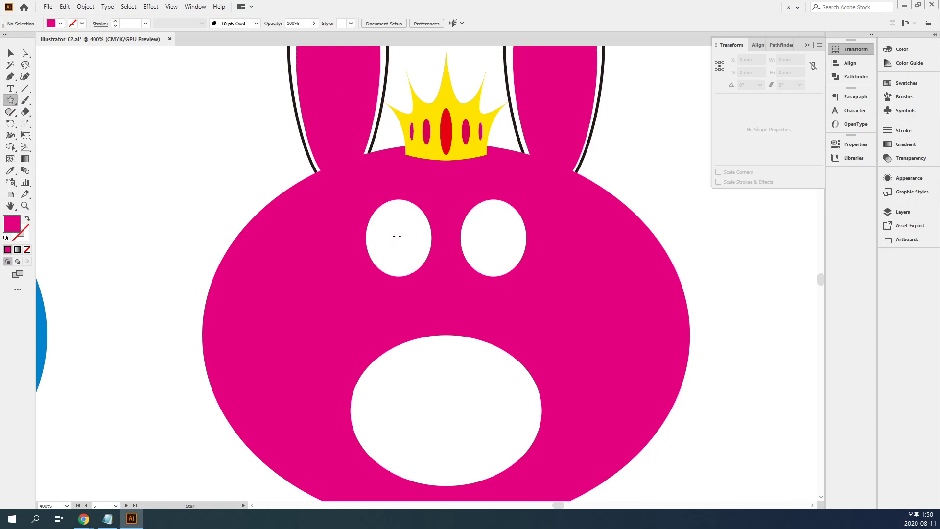
{"action": "left_click_drag", "start_coordinate": [399, 237], "coordinate": [422, 255]}
{"action": "key", "text": "Down"}
{"action": "key", "text": "Down"}
{"action": "key", "text": "Down"}
{"action": "key", "text": "v"}
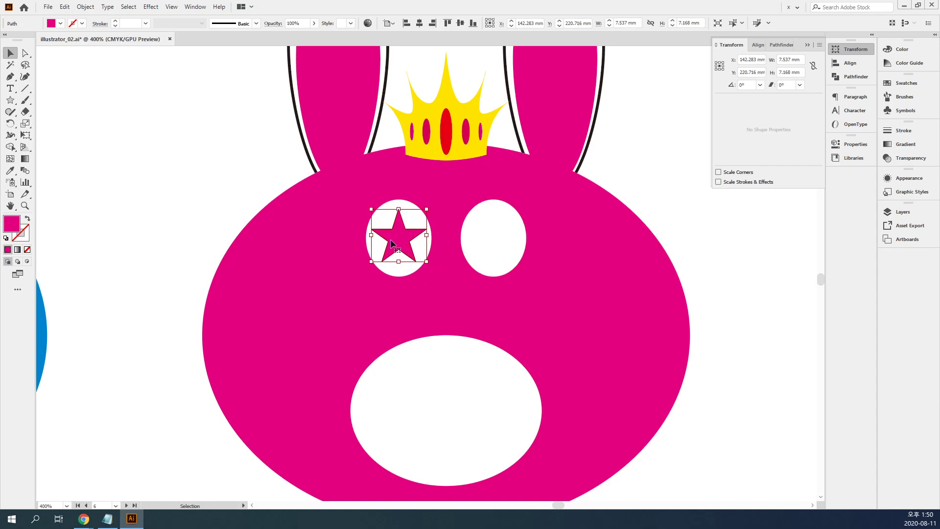
{"action": "left_click", "coordinate": [10, 101]}
{"action": "key", "text": "Delete"}
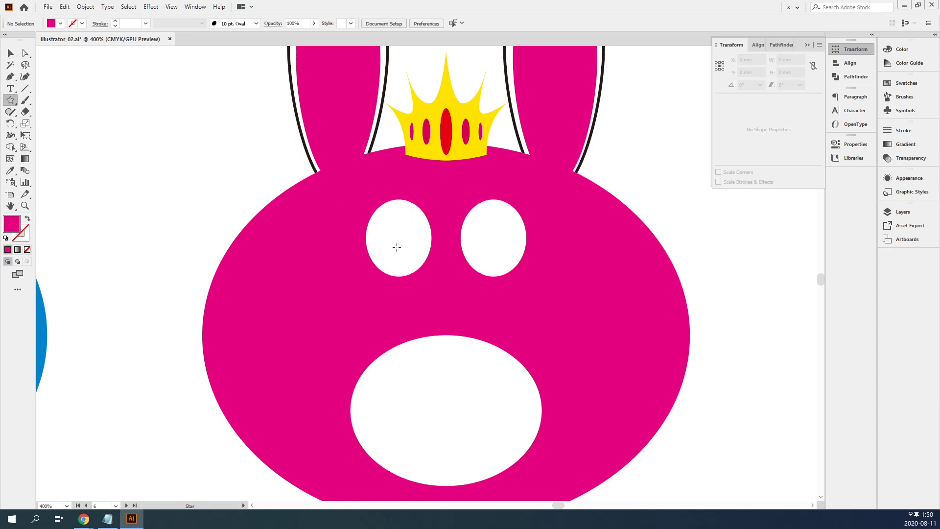
Try a star about 8.6 mm wide in the left eye while varying its number of points, and undo it.
{"action": "left_click_drag", "start_coordinate": [400, 238], "coordinate": [428, 248]}
{"action": "key", "text": "Up"}
{"action": "key", "text": "Up"}
{"action": "key", "text": "Up"}
{"action": "key", "text": "Up"}
{"action": "key", "text": "Up"}
{"action": "key", "text": "Down"}
{"action": "key", "text": "Down"}
{"action": "key", "text": "Down"}
{"action": "key", "text": "Down"}
{"action": "key", "text": "Down"}
{"action": "key", "text": "Down"}
{"action": "key", "text": "Down"}
{"action": "key", "text": "Down"}
{"action": "key", "text": "Up"}
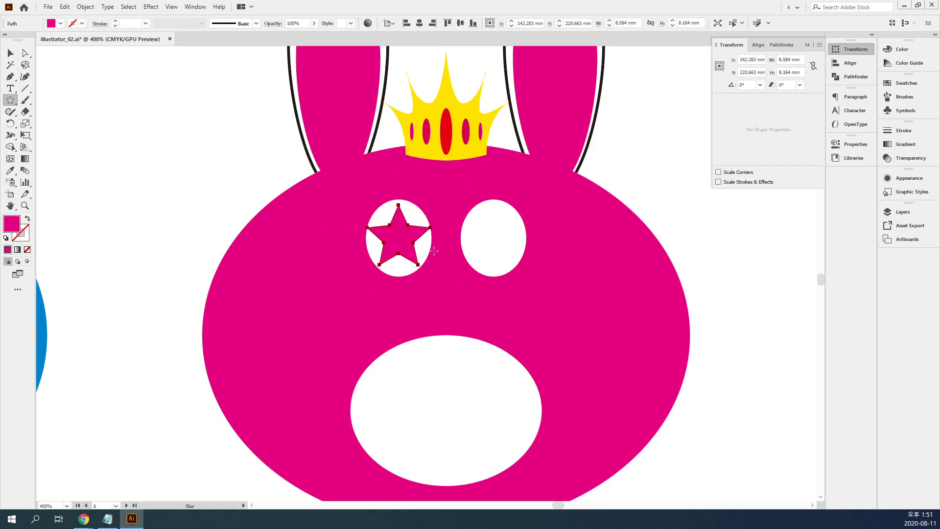
{"action": "key", "text": "ctrl+z"}
Place a five-pointed pink star about 5.6 mm wide and 5.3 mm high in the left eye and a copy in the right eye.
{"action": "left_click_drag", "start_coordinate": [398, 235], "coordinate": [493, 243]}
{"action": "key", "text": "v"}
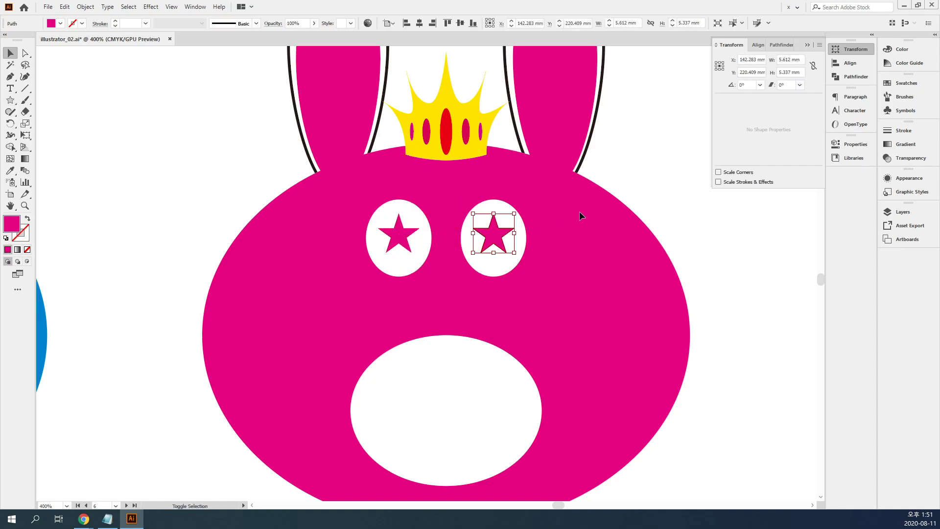
{"action": "left_click", "coordinate": [689, 192]}
Draw a practice pink ellipse about 8.6 mm wide and 19.7 mm high on the white area left of the pink pig's ears.
{"action": "scroll", "coordinate": [636, 343], "scroll_direction": "down", "scroll_amount": 1}
{"action": "left_click_drag", "start_coordinate": [636, 336], "coordinate": [634, 238]}
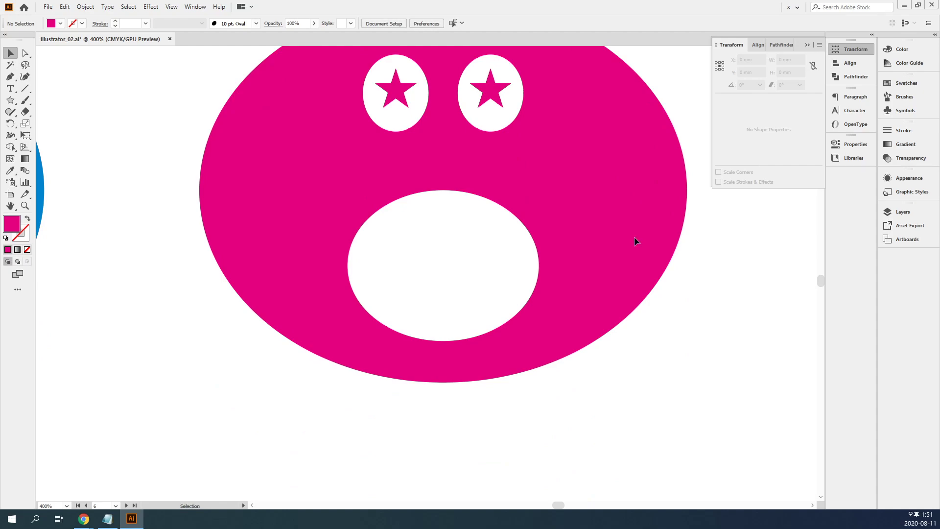
{"action": "left_click_drag", "start_coordinate": [395, 91], "coordinate": [392, 336]}
{"action": "left_click_drag", "start_coordinate": [38, 114], "coordinate": [72, 127]}
{"action": "left_click_drag", "start_coordinate": [10, 100], "coordinate": [82, 125]}
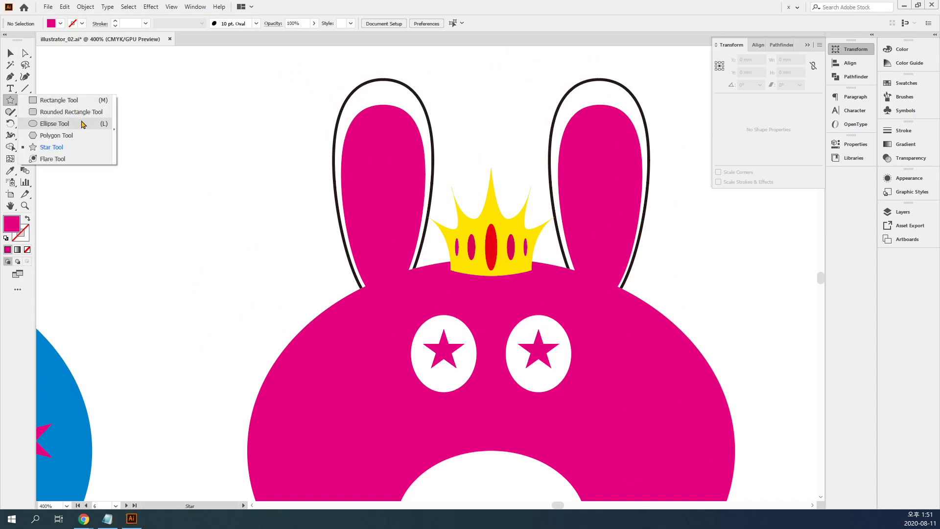
{"action": "left_click", "coordinate": [83, 124]}
{"action": "left_click_drag", "start_coordinate": [214, 115], "coordinate": [276, 260]}
In Outline view, select the practice ellipse's two side anchor points, raise them about 3 mm and deselect the shape.
{"action": "left_click", "coordinate": [25, 53]}
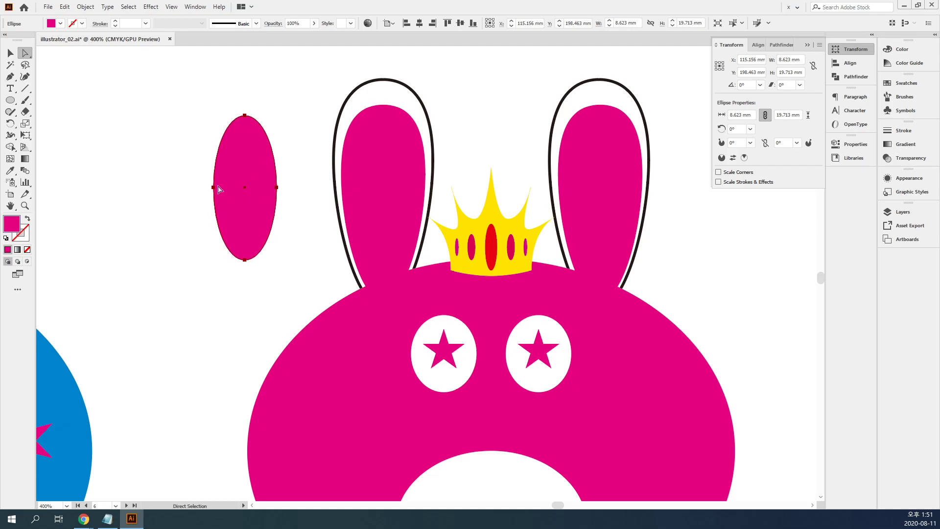
{"action": "left_click_drag", "start_coordinate": [139, 162], "coordinate": [310, 209]}
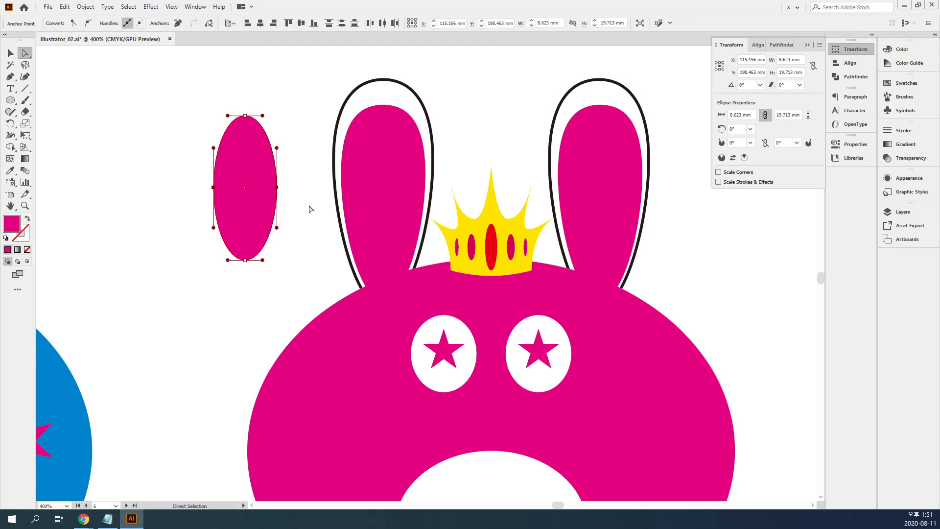
{"action": "key", "text": "ctrl+y"}
{"action": "left_click_drag", "start_coordinate": [179, 162], "coordinate": [218, 198]}
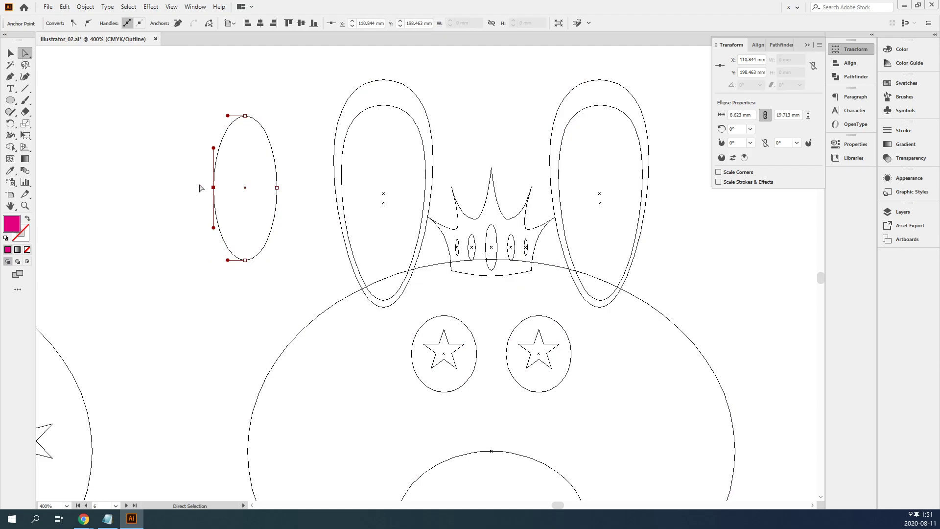
{"action": "left_click", "coordinate": [276, 188], "text": "shift"}
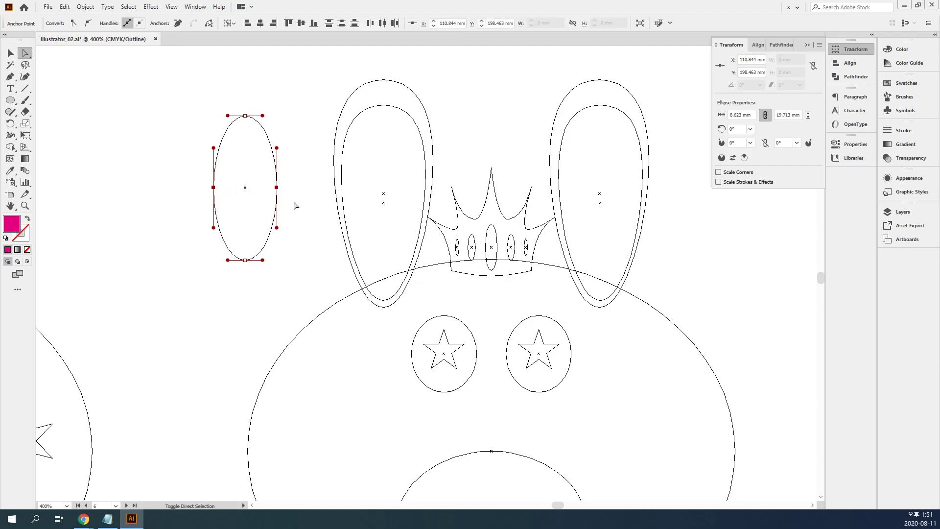
{"action": "left_click", "coordinate": [317, 224]}
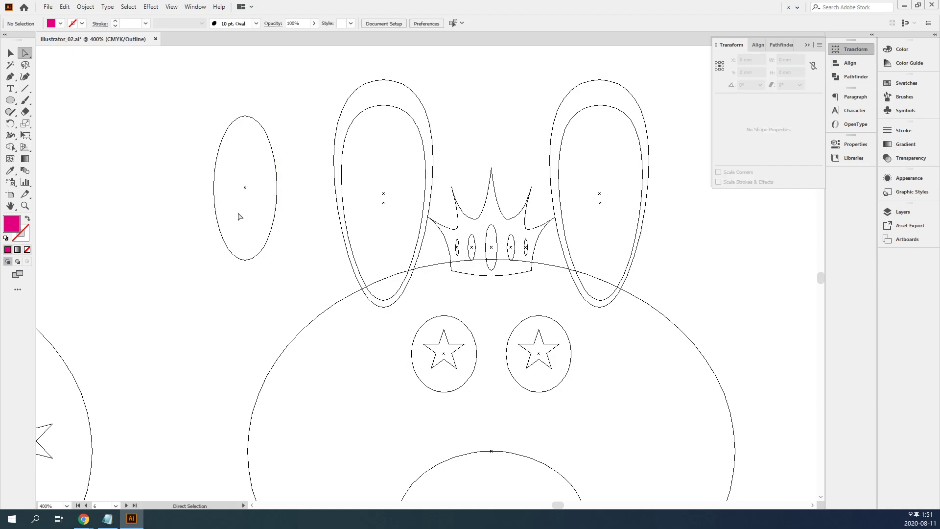
{"action": "left_click_drag", "start_coordinate": [143, 163], "coordinate": [307, 216]}
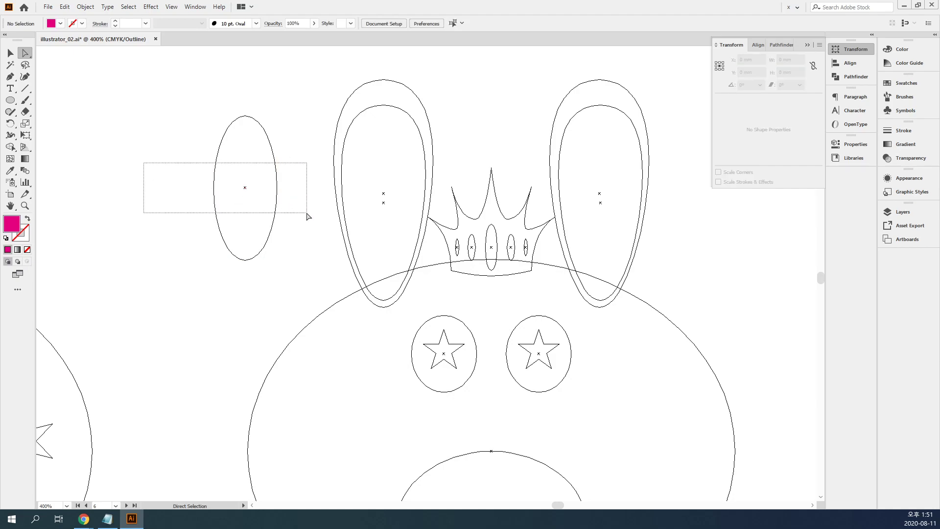
{"action": "left_click_drag", "start_coordinate": [308, 213], "coordinate": [306, 213]}
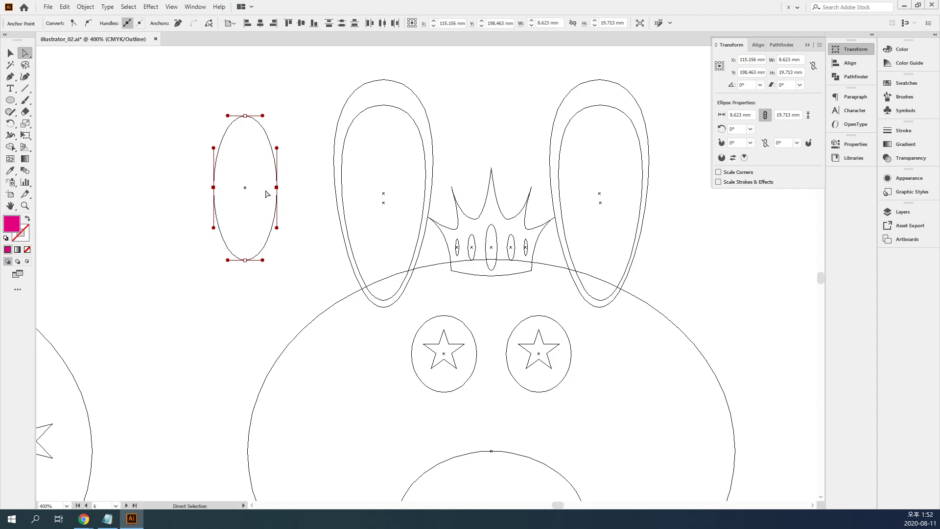
{"action": "left_click_drag", "start_coordinate": [277, 187], "coordinate": [280, 166]}
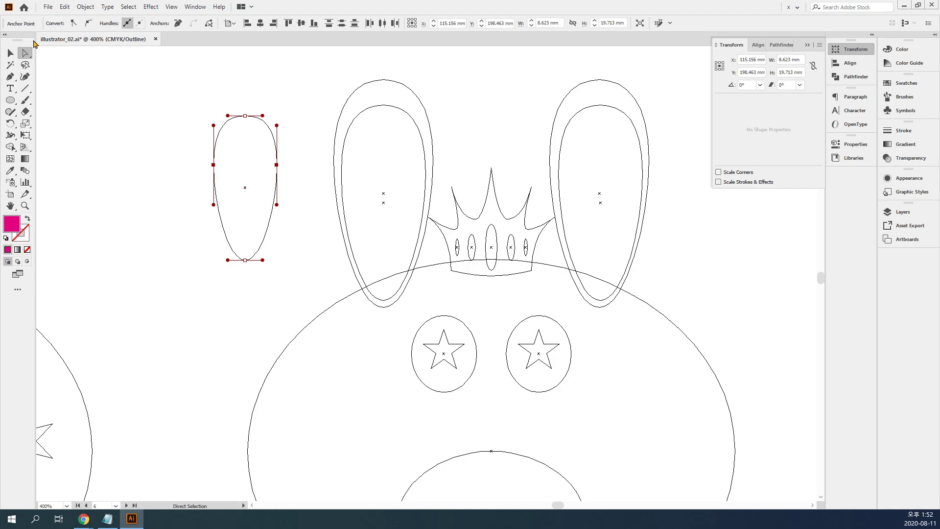
{"action": "left_click", "coordinate": [10, 53]}
{"action": "left_click", "coordinate": [139, 187]}
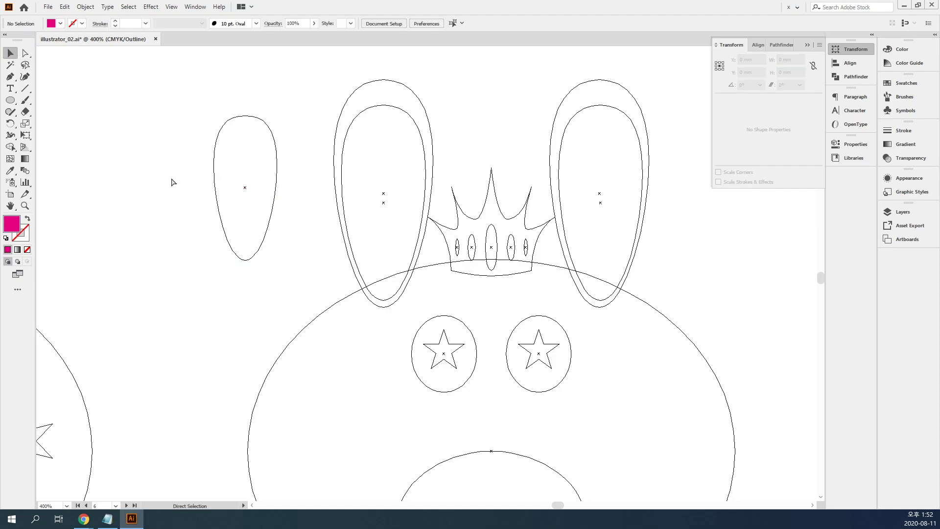
Switch back and forth between Outline and Preview, ending in Preview, and check where the Outline command is listed.
{"action": "key", "text": "ctrl+y"}
{"action": "key", "text": "ctrl+y"}
{"action": "key", "text": "ctrl+y"}
{"action": "key", "text": "ctrl+y"}
{"action": "key", "text": "ctrl+y"}
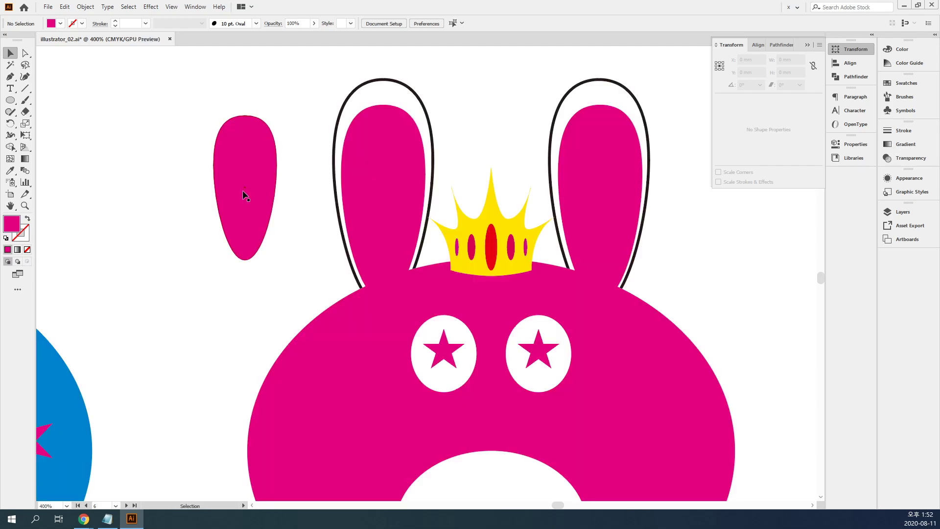
{"action": "left_click", "coordinate": [172, 7]}
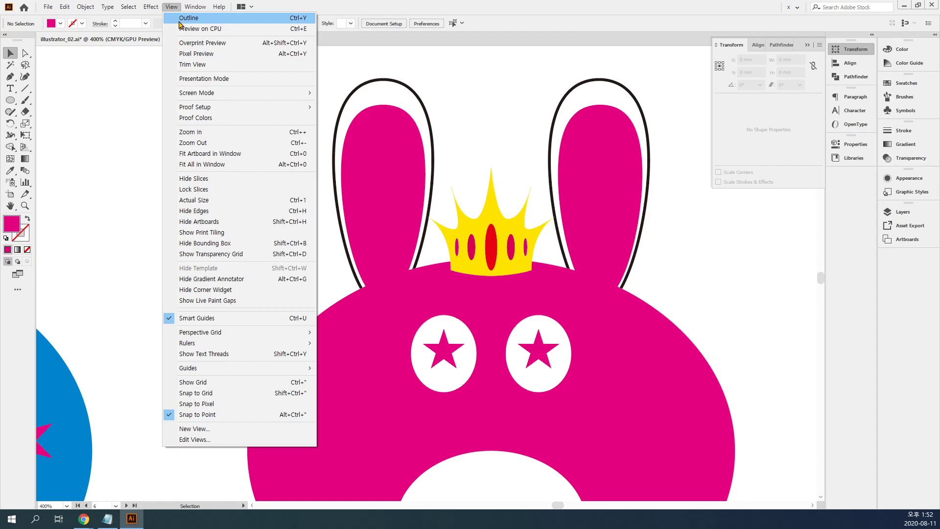
{"action": "left_click", "coordinate": [130, 112]}
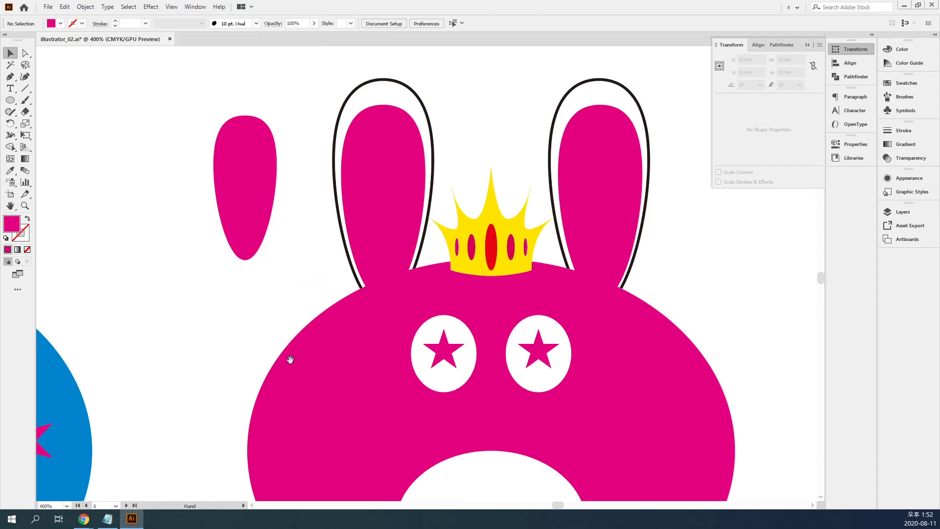
Delete the practice ear shape beside the pink pig's left ear.
{"action": "scroll", "coordinate": [223, 128], "scroll_direction": "down", "scroll_amount": 5}
{"action": "left_click", "coordinate": [200, 104]}
{"action": "left_click", "coordinate": [208, 185]}
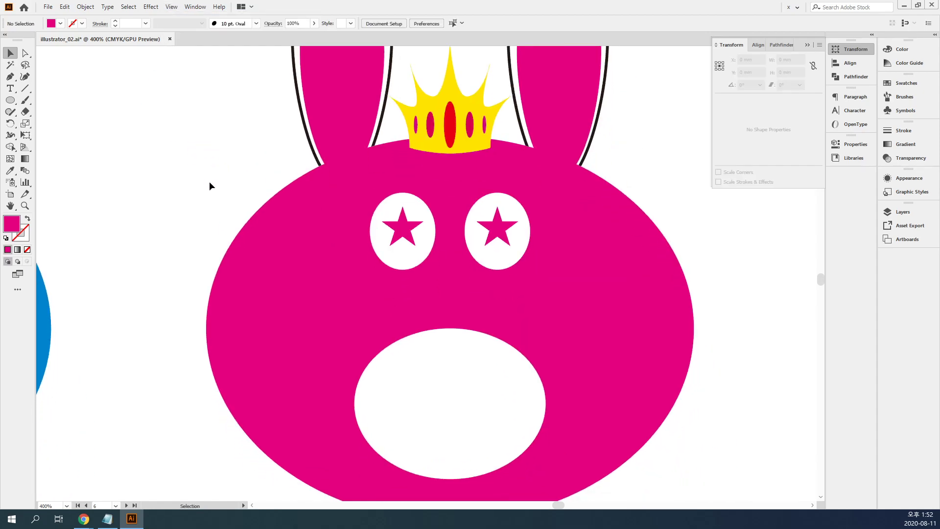
Draw a pink square about 10.5 mm wide just below the pink pig's face, centred on the face's vertical axis.
{"action": "key", "text": "ctrl+minus"}
{"action": "key", "text": "ctrl+minus"}
{"action": "left_click_drag", "start_coordinate": [427, 370], "coordinate": [357, 198]}
{"action": "left_click", "coordinate": [384, 263]}
{"action": "left_click_drag", "start_coordinate": [435, 258], "coordinate": [432, 267]}
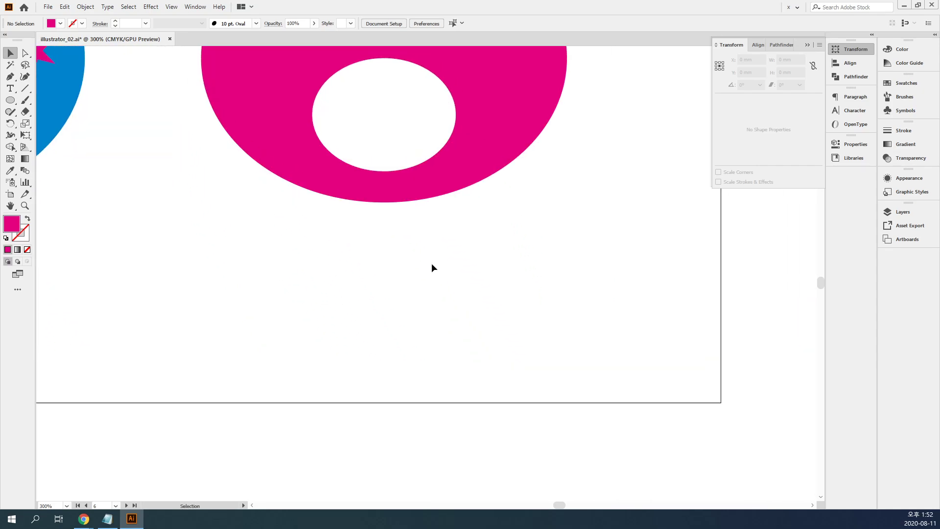
{"action": "left_click_drag", "start_coordinate": [272, 250], "coordinate": [519, 221]}
{"action": "left_click_drag", "start_coordinate": [461, 211], "coordinate": [244, 186]}
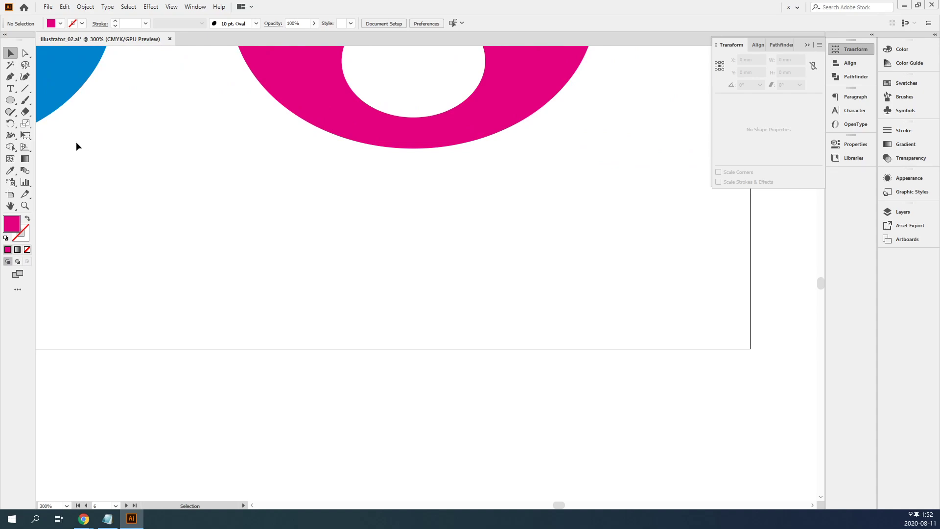
{"action": "left_click", "coordinate": [10, 88]}
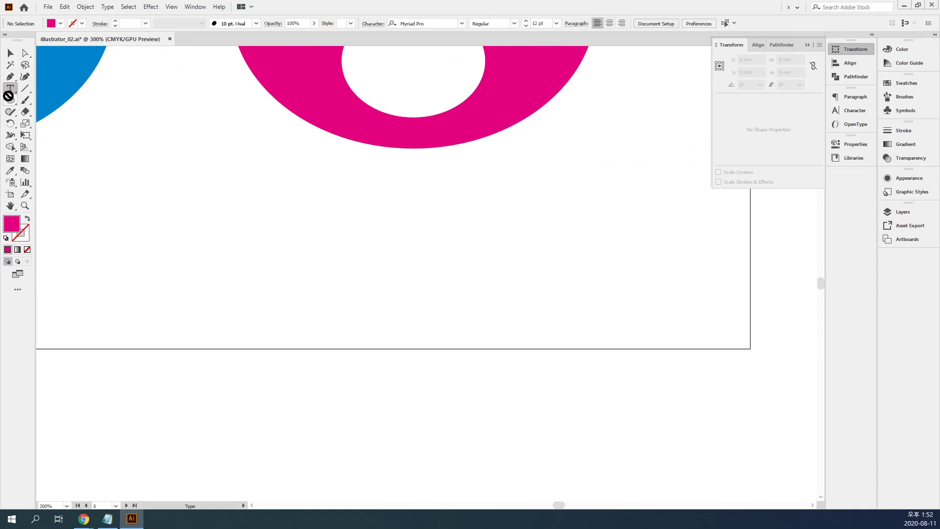
{"action": "left_click", "coordinate": [11, 100]}
{"action": "left_click", "coordinate": [11, 100]}
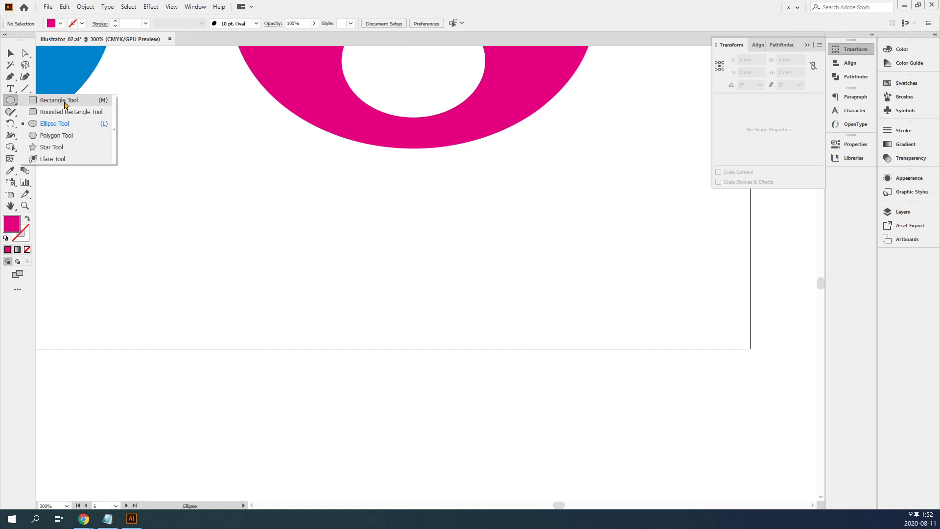
{"action": "left_click", "coordinate": [66, 101]}
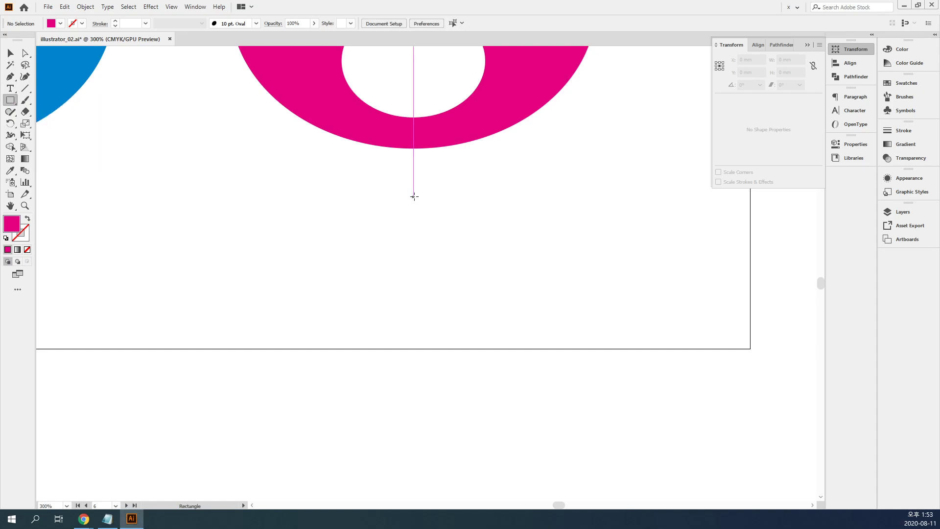
{"action": "left_click_drag", "start_coordinate": [413, 196], "coordinate": [443, 211]}
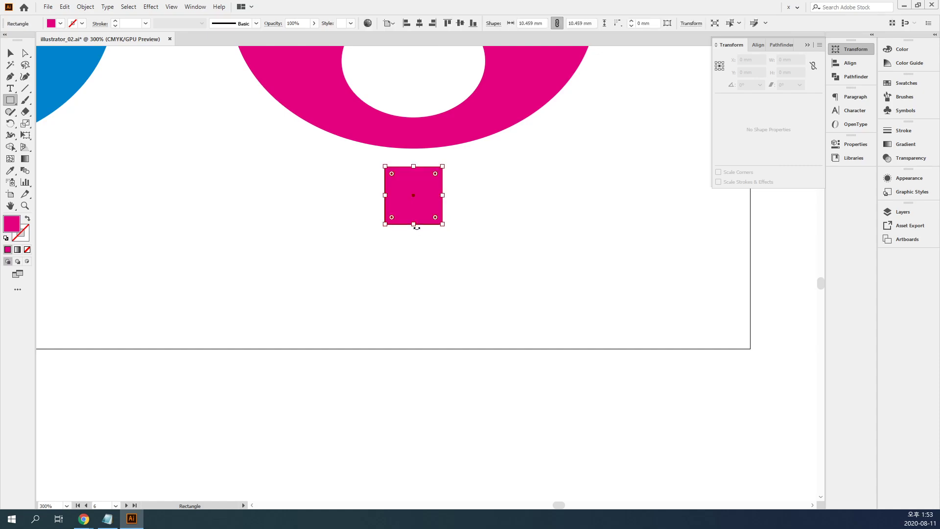
Rotate the pink square 45° into a diamond and deselect it.
{"action": "key", "text": "v"}
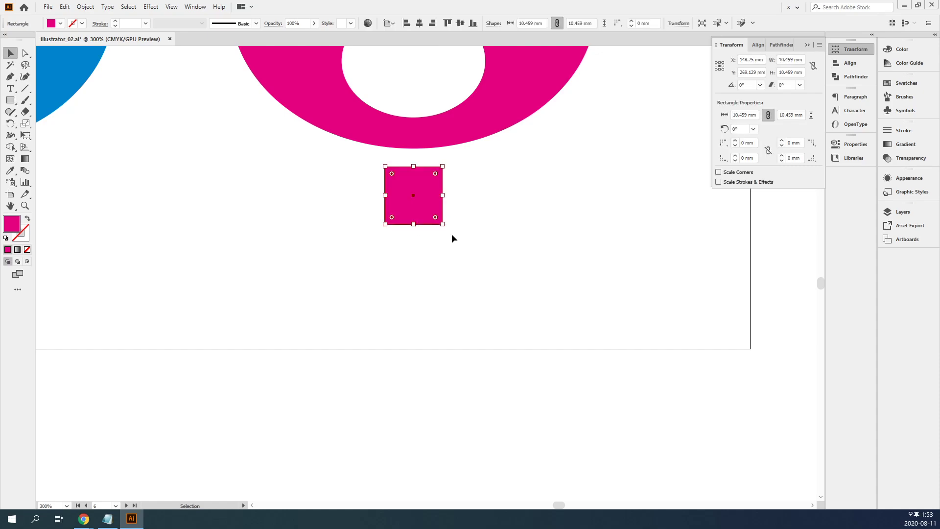
{"action": "left_click_drag", "start_coordinate": [443, 226], "coordinate": [476, 184]}
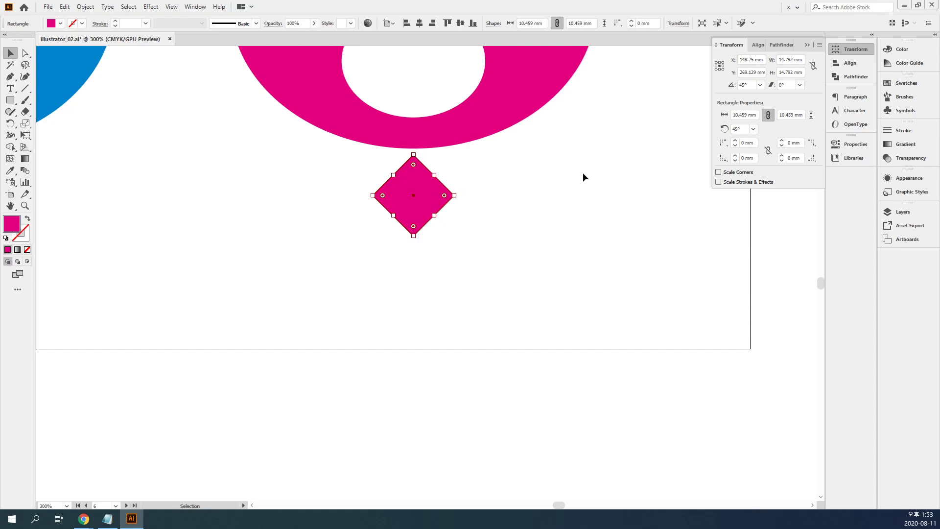
{"action": "left_click", "coordinate": [580, 196]}
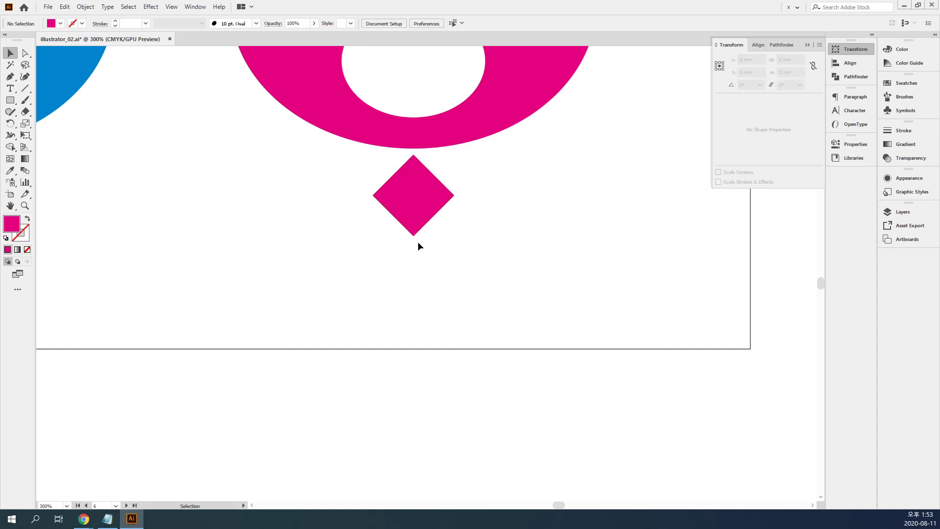
In Outline view, move the diamond's two side anchor points straight up together to form a notched arrowhead, using the blue pig's black shape as reference.
{"action": "key", "text": "space"}
{"action": "left_click_drag", "start_coordinate": [223, 237], "coordinate": [509, 225]}
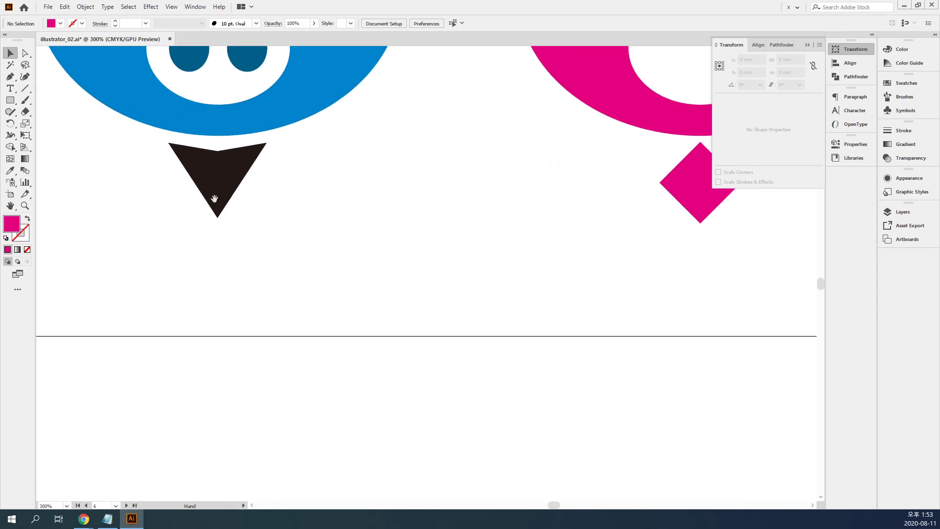
{"action": "left_click_drag", "start_coordinate": [508, 206], "coordinate": [237, 221]}
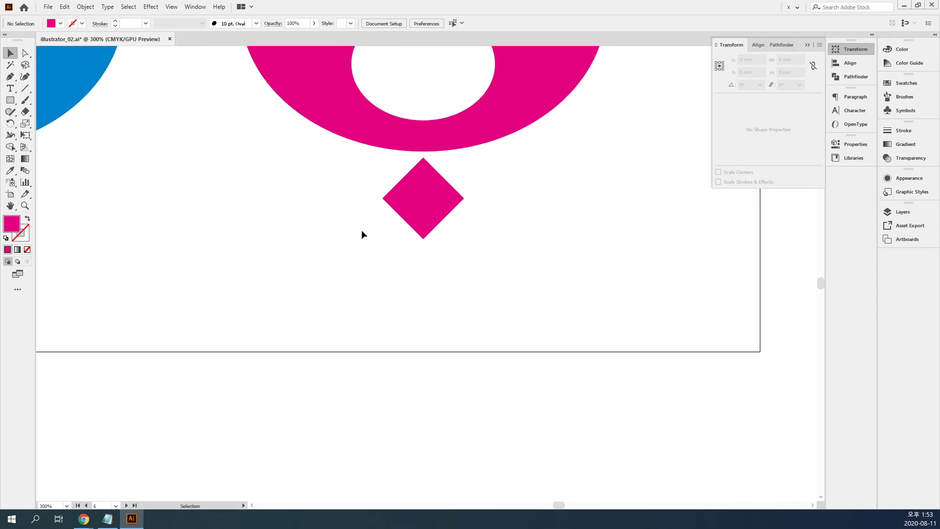
{"action": "key", "text": "a"}
{"action": "key", "text": "ctrl+y"}
{"action": "left_click_drag", "start_coordinate": [358, 173], "coordinate": [392, 218]}
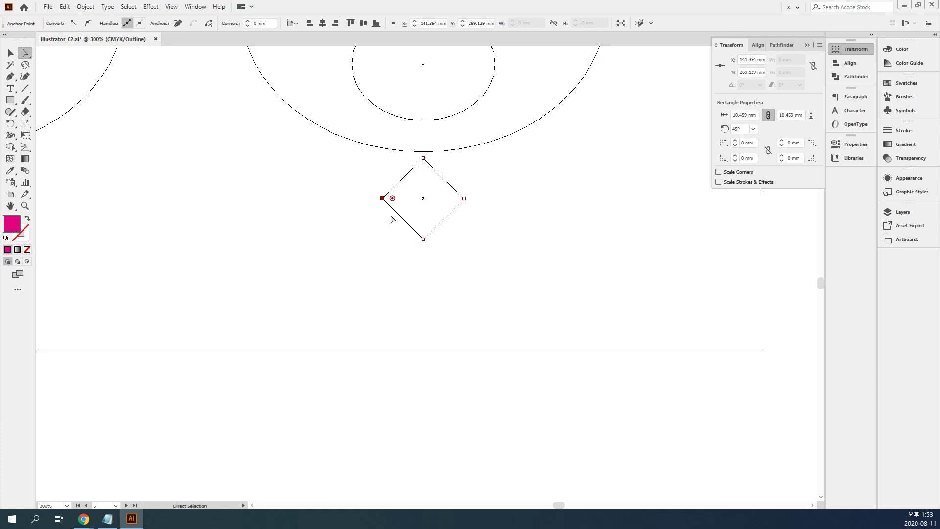
{"action": "left_click_drag", "start_coordinate": [502, 174], "coordinate": [458, 214], "text": "shift"}
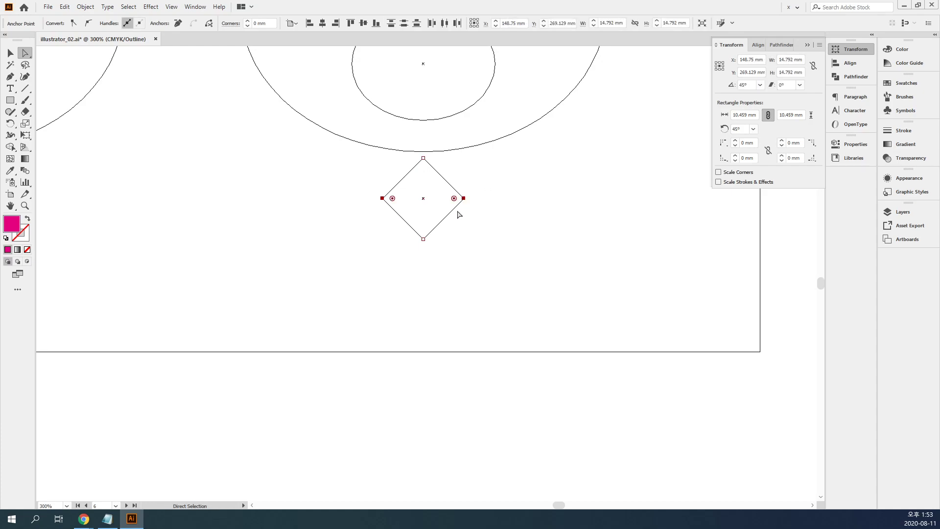
{"action": "left_click_drag", "start_coordinate": [465, 199], "coordinate": [462, 146], "text": "shift"}
{"action": "key", "text": "v"}
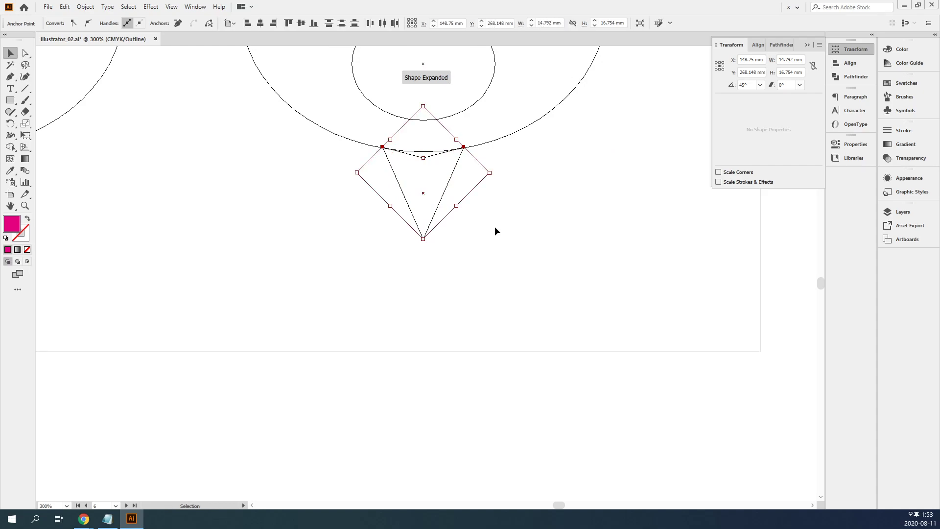
Move the notched shape straight down clear of the pink pig's face and compare its proportions with the blue pig's shape.
{"action": "left_click", "coordinate": [432, 220]}
{"action": "left_click_drag", "start_coordinate": [432, 221], "coordinate": [431, 249]}
{"action": "left_click", "coordinate": [551, 306]}
{"action": "key", "text": "space"}
{"action": "left_click_drag", "start_coordinate": [353, 290], "coordinate": [745, 240]}
{"action": "left_click_drag", "start_coordinate": [637, 195], "coordinate": [215, 237]}
{"action": "left_click_drag", "start_coordinate": [474, 251], "coordinate": [303, 237]}
Raise the bottom anchor point of the notched shape to shorten its tip, keeping it on the vertical axis.
{"action": "key", "text": "a"}
{"action": "left_click_drag", "start_coordinate": [433, 289], "coordinate": [394, 228]}
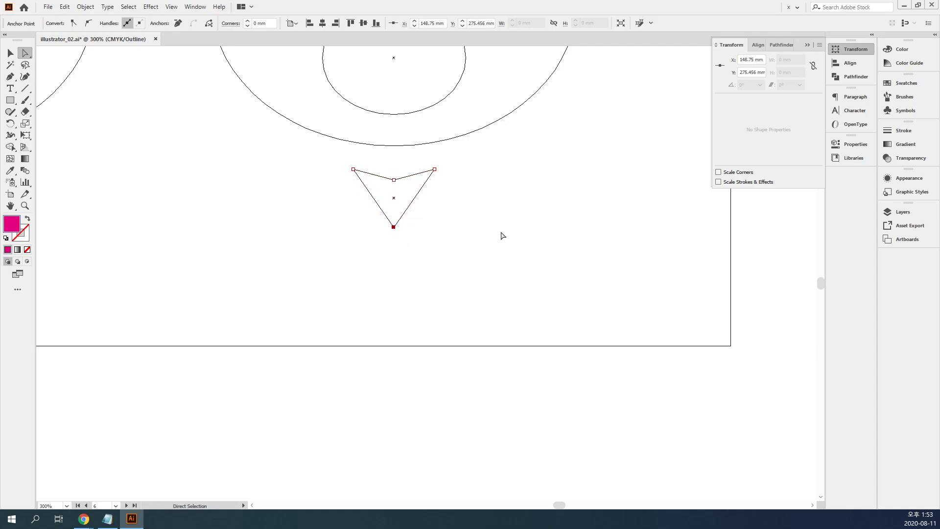
{"action": "left_click", "coordinate": [502, 236]}
Enlarge the notched shape proportionally to about 22 mm wide below the pink pig's face and return to Preview.
{"action": "key", "text": "v"}
{"action": "left_click_drag", "start_coordinate": [449, 239], "coordinate": [338, 208]}
{"action": "left_click_drag", "start_coordinate": [419, 203], "coordinate": [435, 212]}
{"action": "left_click", "coordinate": [504, 243]}
{"action": "key", "text": "ctrl+y"}
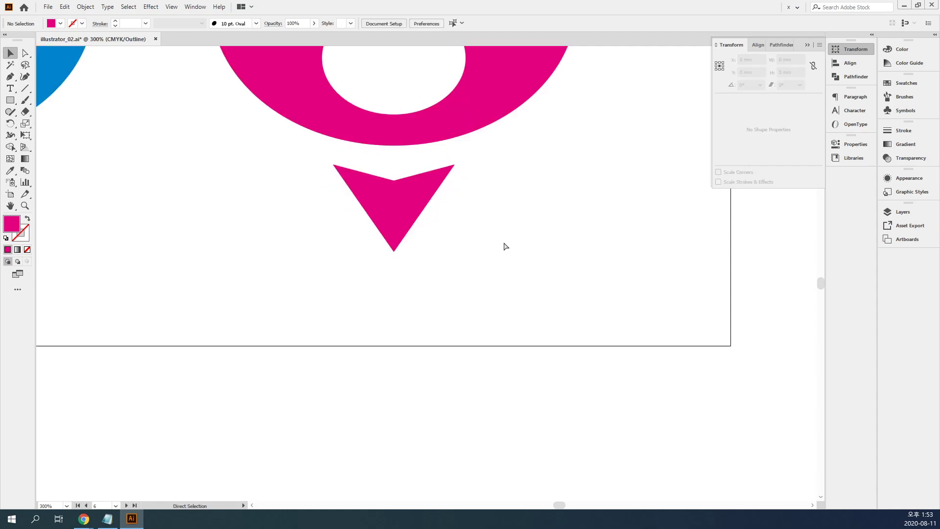
Fill the notched shape with the black sampled from the blue pig's shape, then scale it down slightly and deselect it.
{"action": "key", "text": "ctrl+1"}
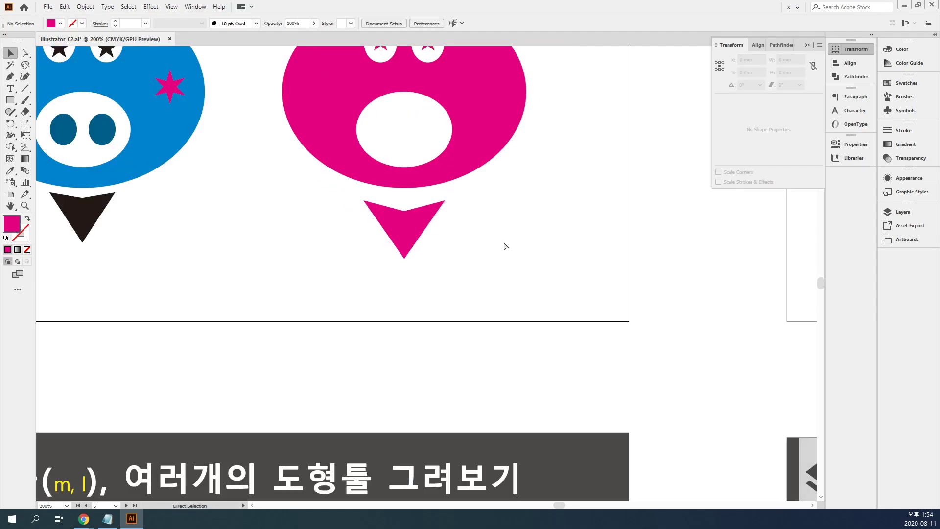
{"action": "left_click", "coordinate": [415, 245]}
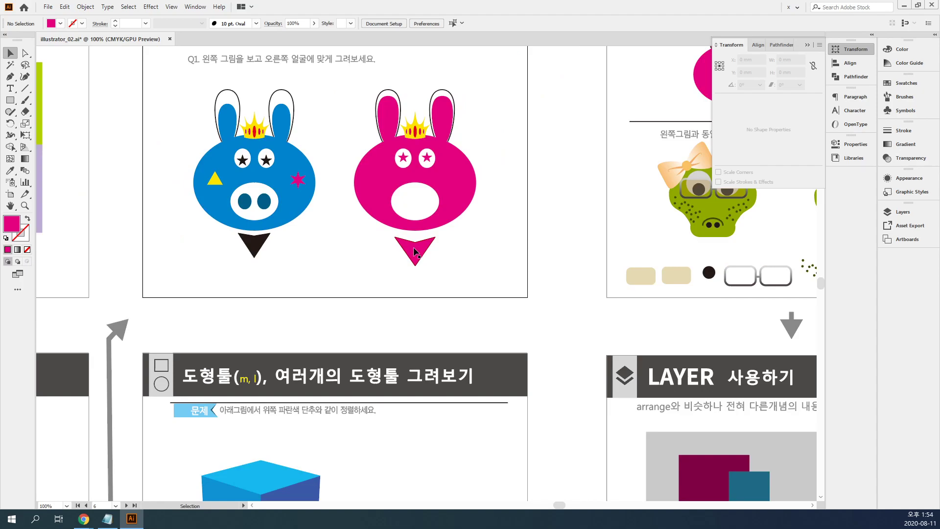
{"action": "key", "text": "i"}
{"action": "left_click", "coordinate": [251, 239]}
{"action": "key", "text": "v"}
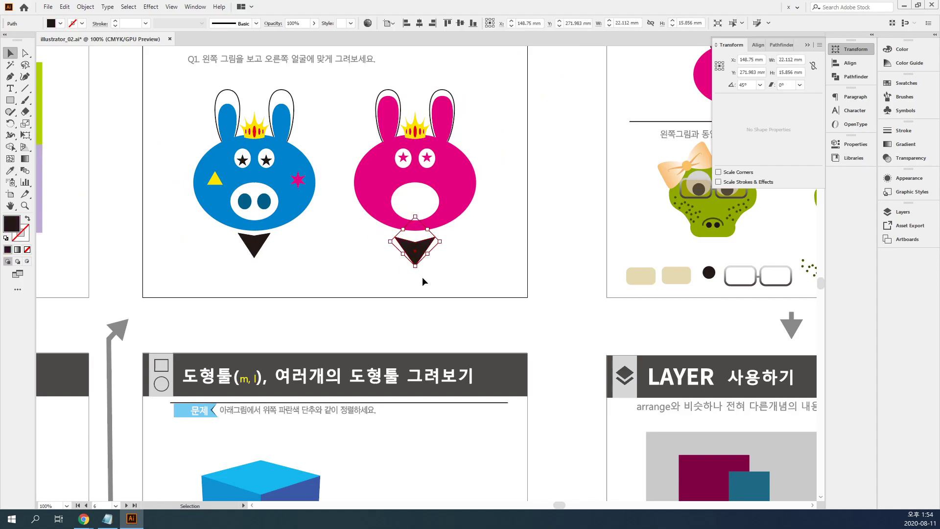
{"action": "left_click_drag", "start_coordinate": [415, 266], "coordinate": [498, 226]}
{"action": "left_click", "coordinate": [475, 263]}
Compare the two pig faces and bring the cube and cylinder in the shape tool exercise below into close view.
{"action": "key", "text": "space"}
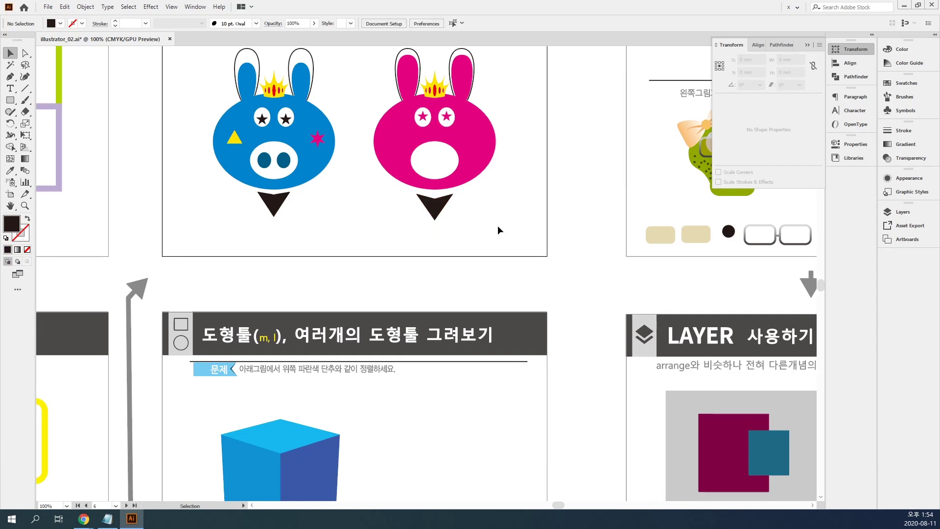
{"action": "key", "text": "space"}
{"action": "left_click_drag", "start_coordinate": [485, 230], "coordinate": [497, 279]}
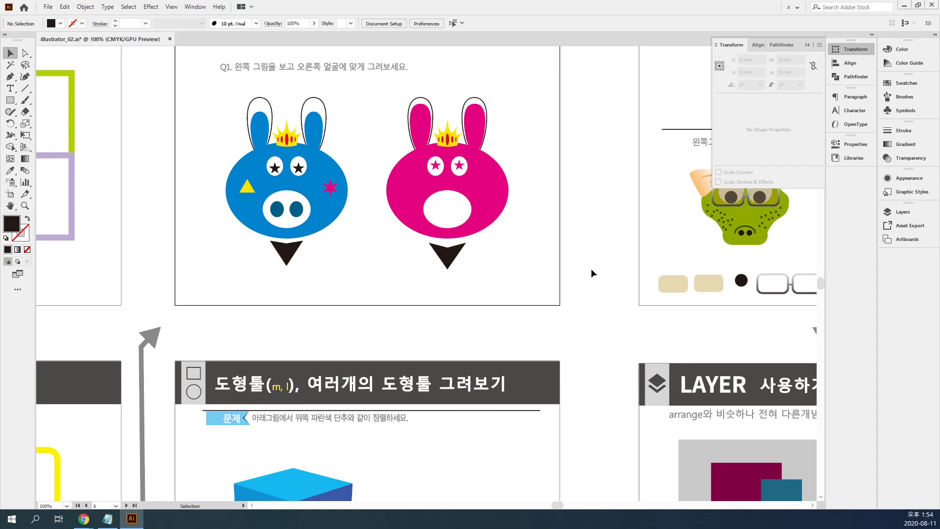
{"action": "key", "text": "space"}
{"action": "left_click_drag", "start_coordinate": [488, 445], "coordinate": [473, 174]}
{"action": "key", "text": "ctrl+space"}
{"action": "left_click", "coordinate": [428, 344], "text": "ctrl"}
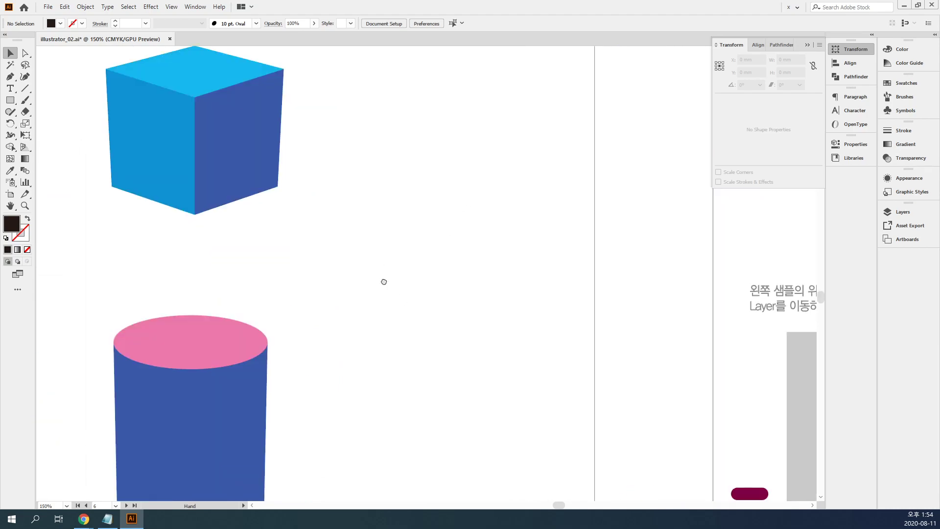